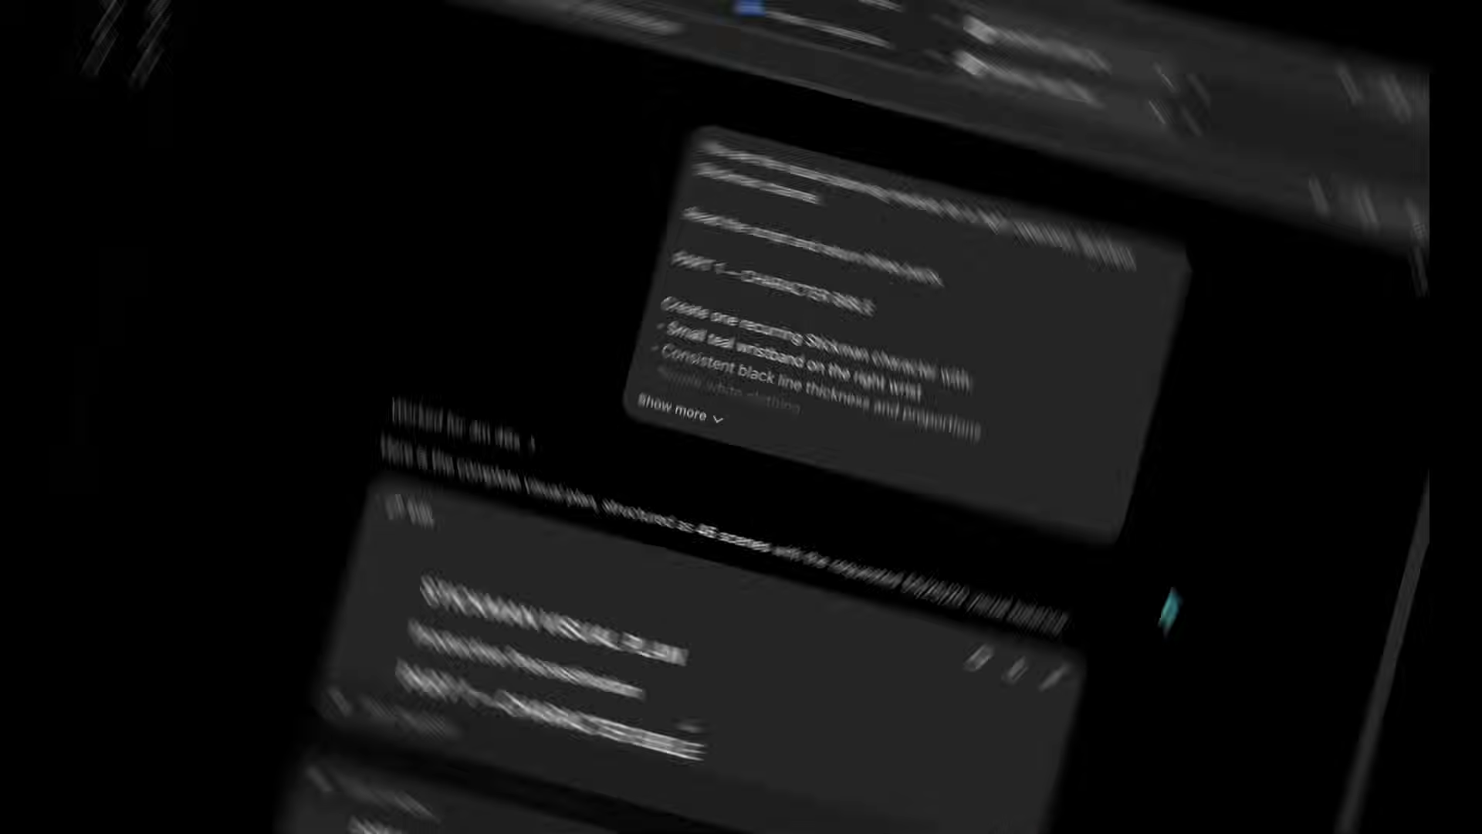
- Review the Stickman visual plan, examining the character bible and the Character Action and Visual Metaphor sections of the visual grammar
scroll(1197, 478, "down", 4)
scroll(1187, 486, "down", 3)
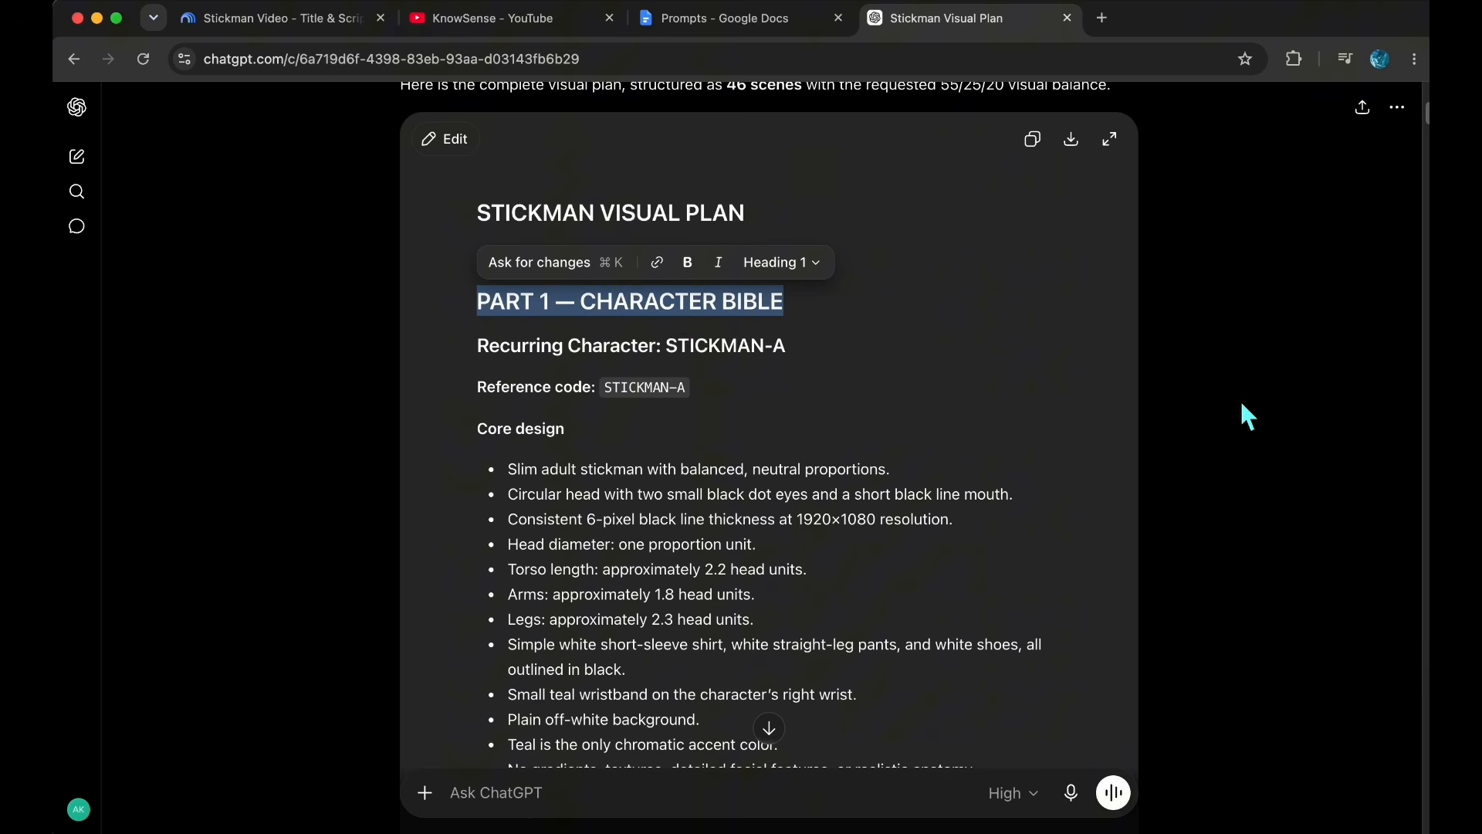
scroll(1111, 474, "down", 10)
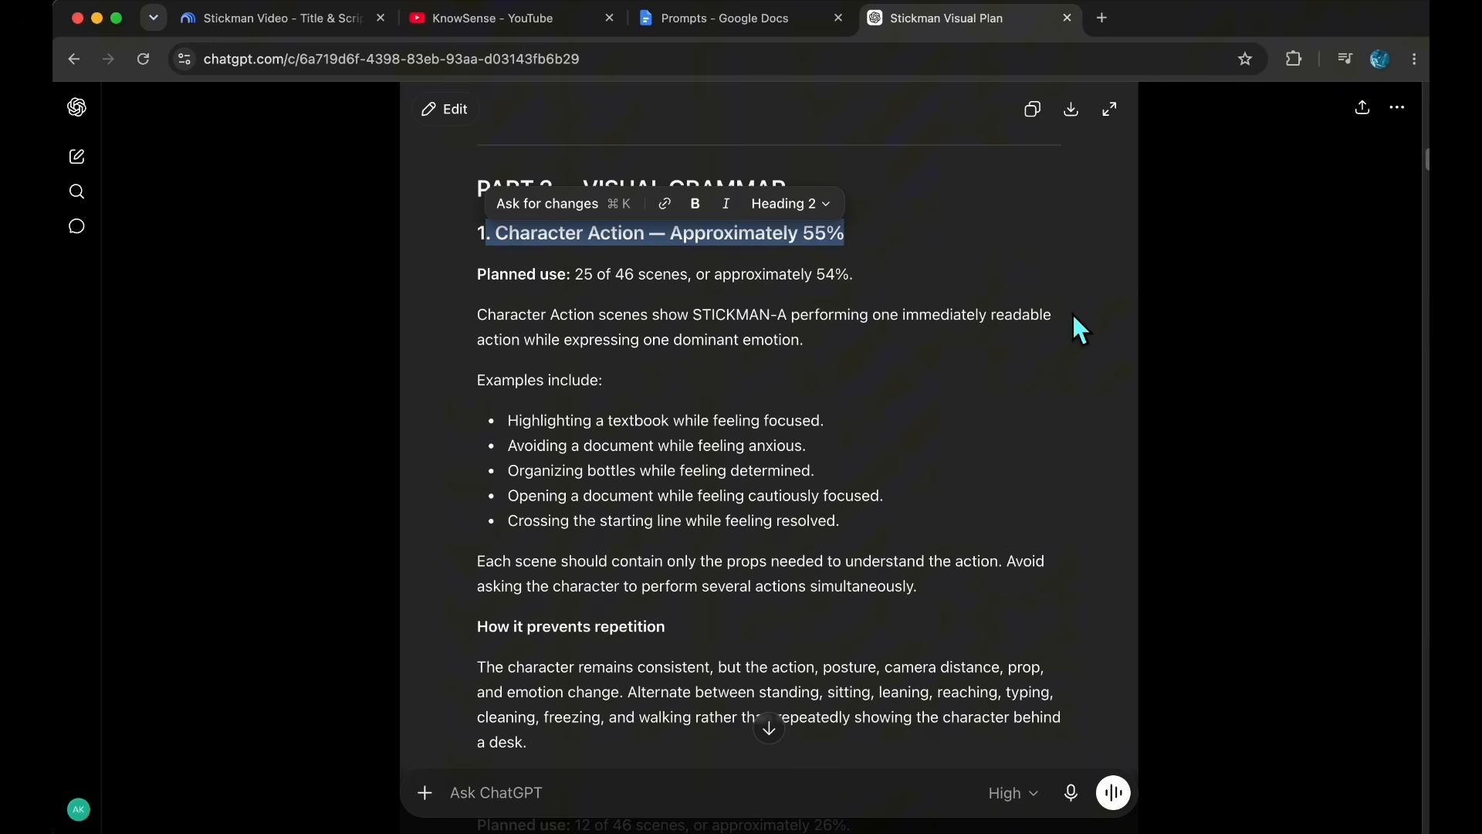
scroll(1073, 324, "down", 5)
left_click(584, 458)
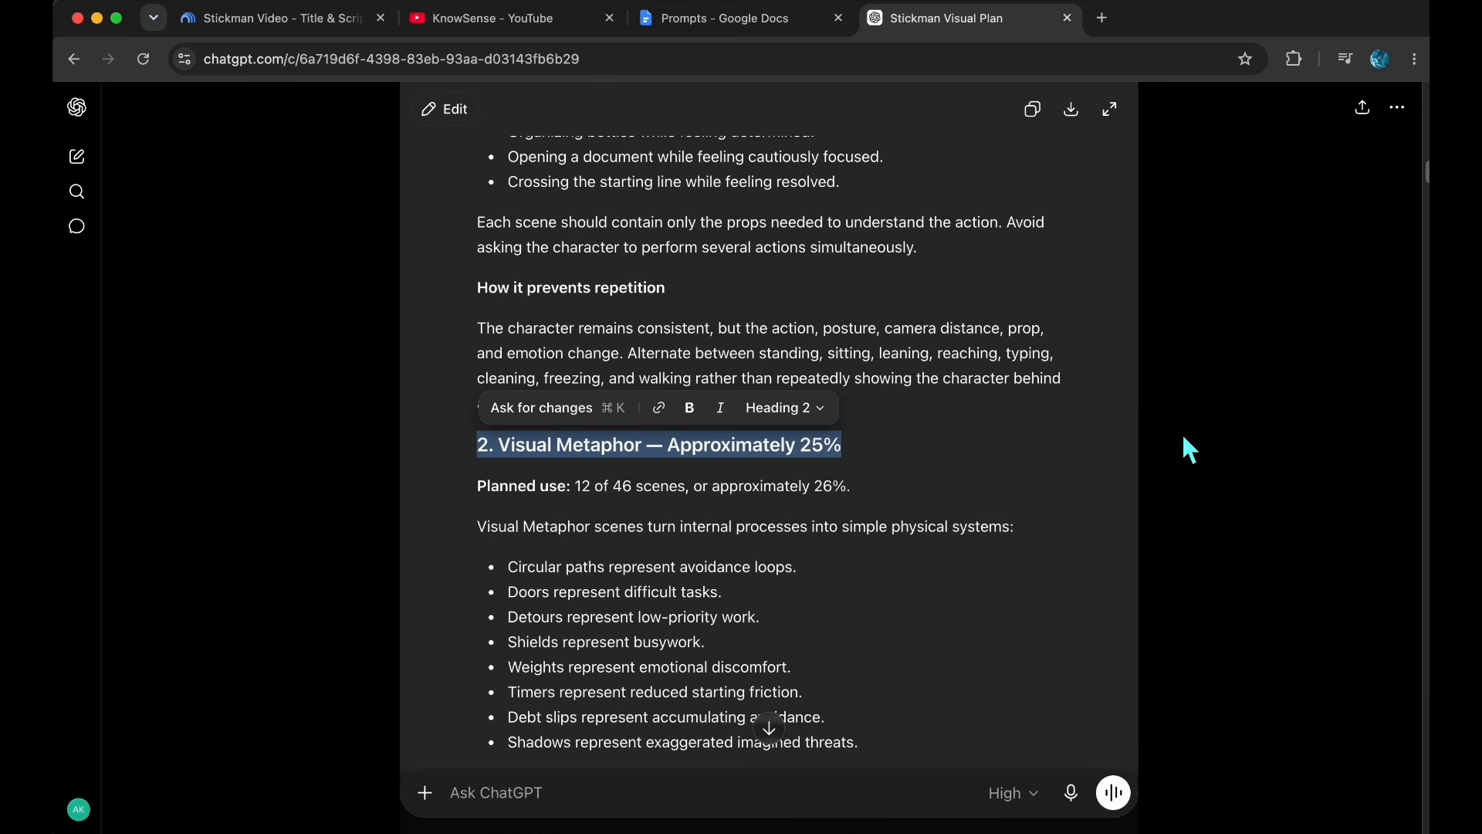
scroll(1176, 449, "down", 10)
left_click_drag(880, 321, 629, 332)
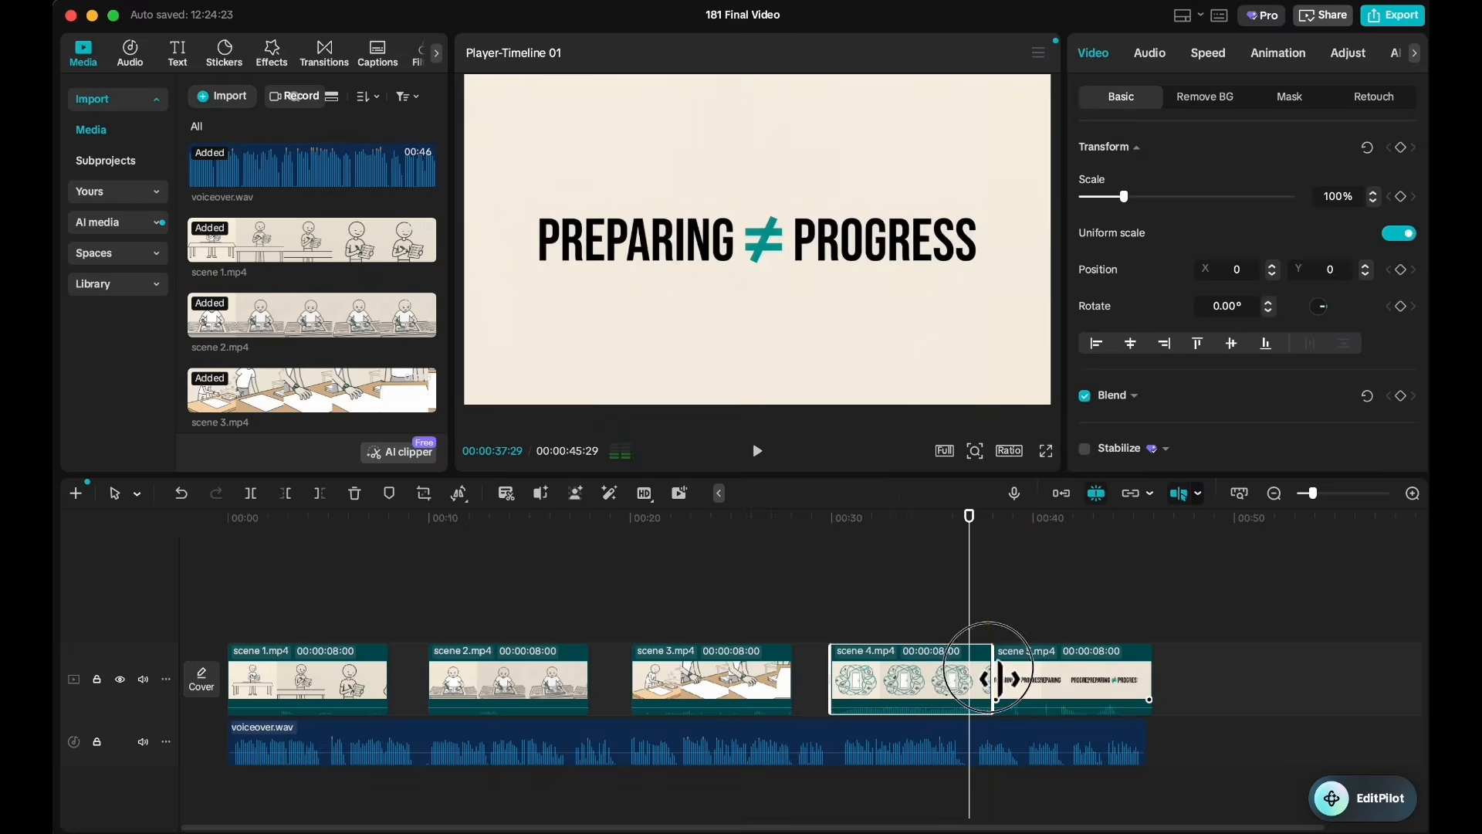
- Switch to the CapCut project and trim the end of scene 4.mp4 to a length of 00:00:06:26, moving scene 5.mp4 up behind it
left_click_drag(996, 679, 970, 679)
left_click(1073, 691)
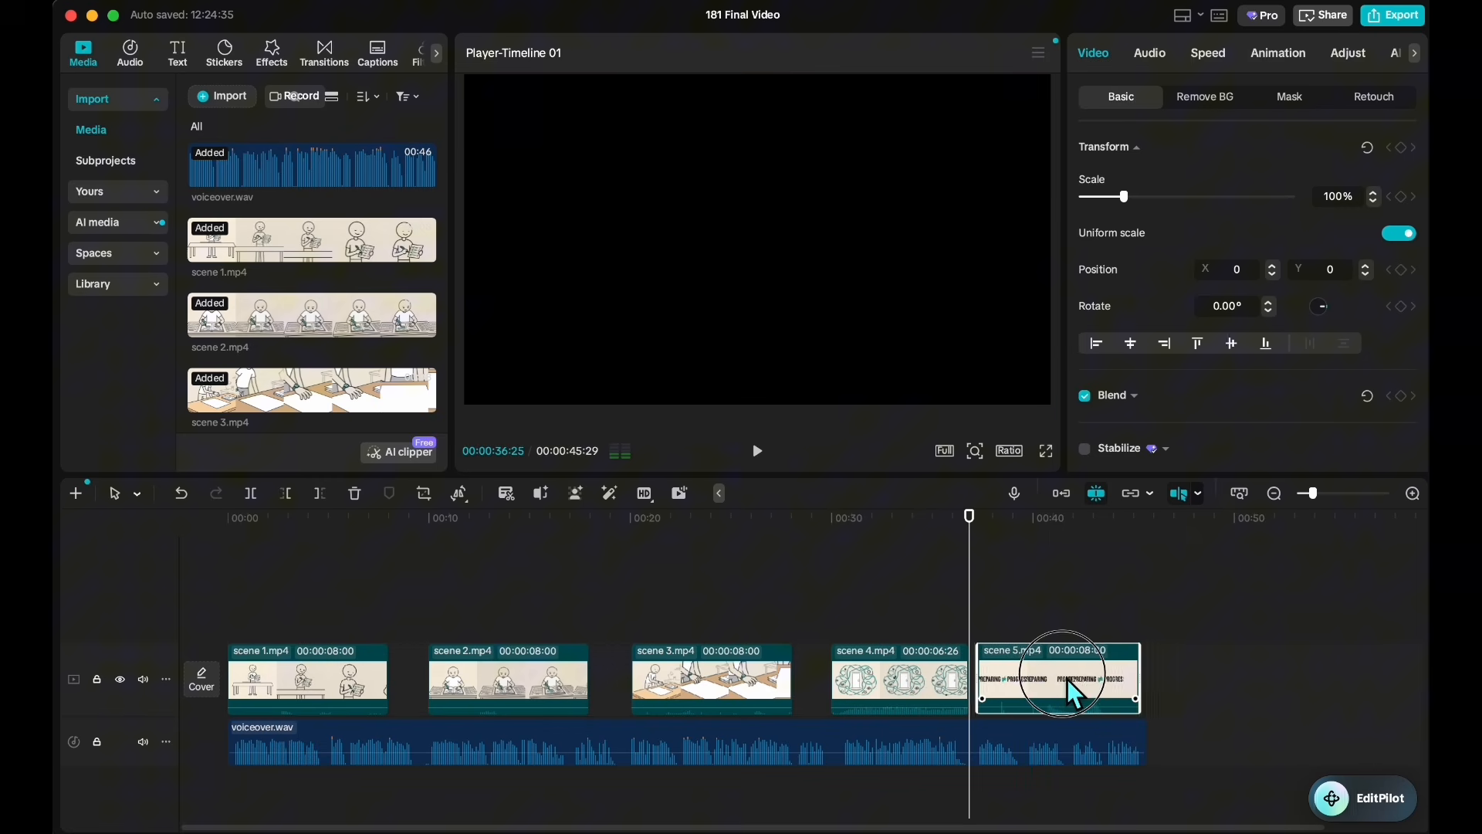
left_click(386, 672)
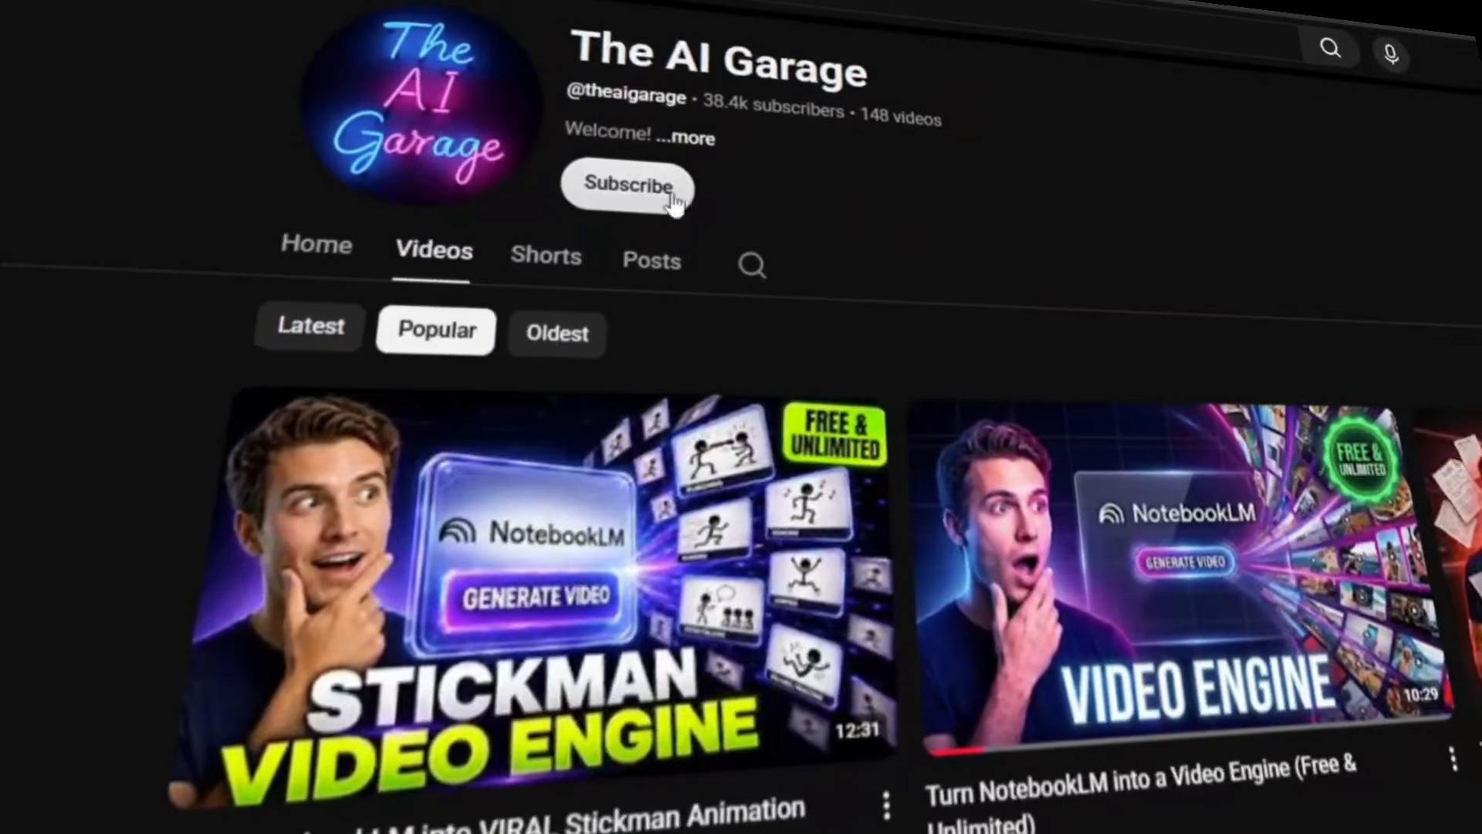
- Switch to YouTube and subscribe to The AI Garage channel
left_click(810, 196)
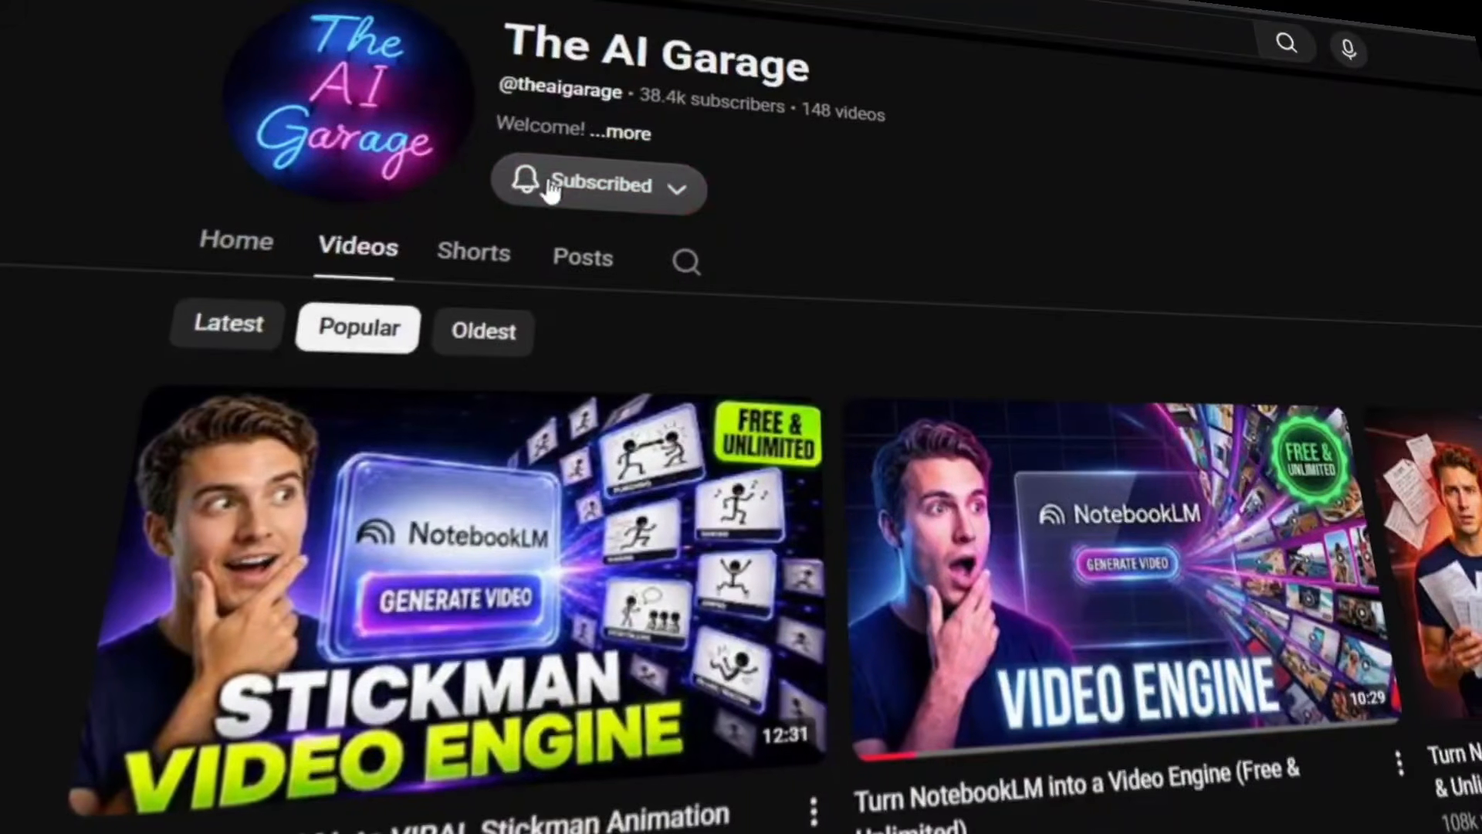
left_click(594, 185)
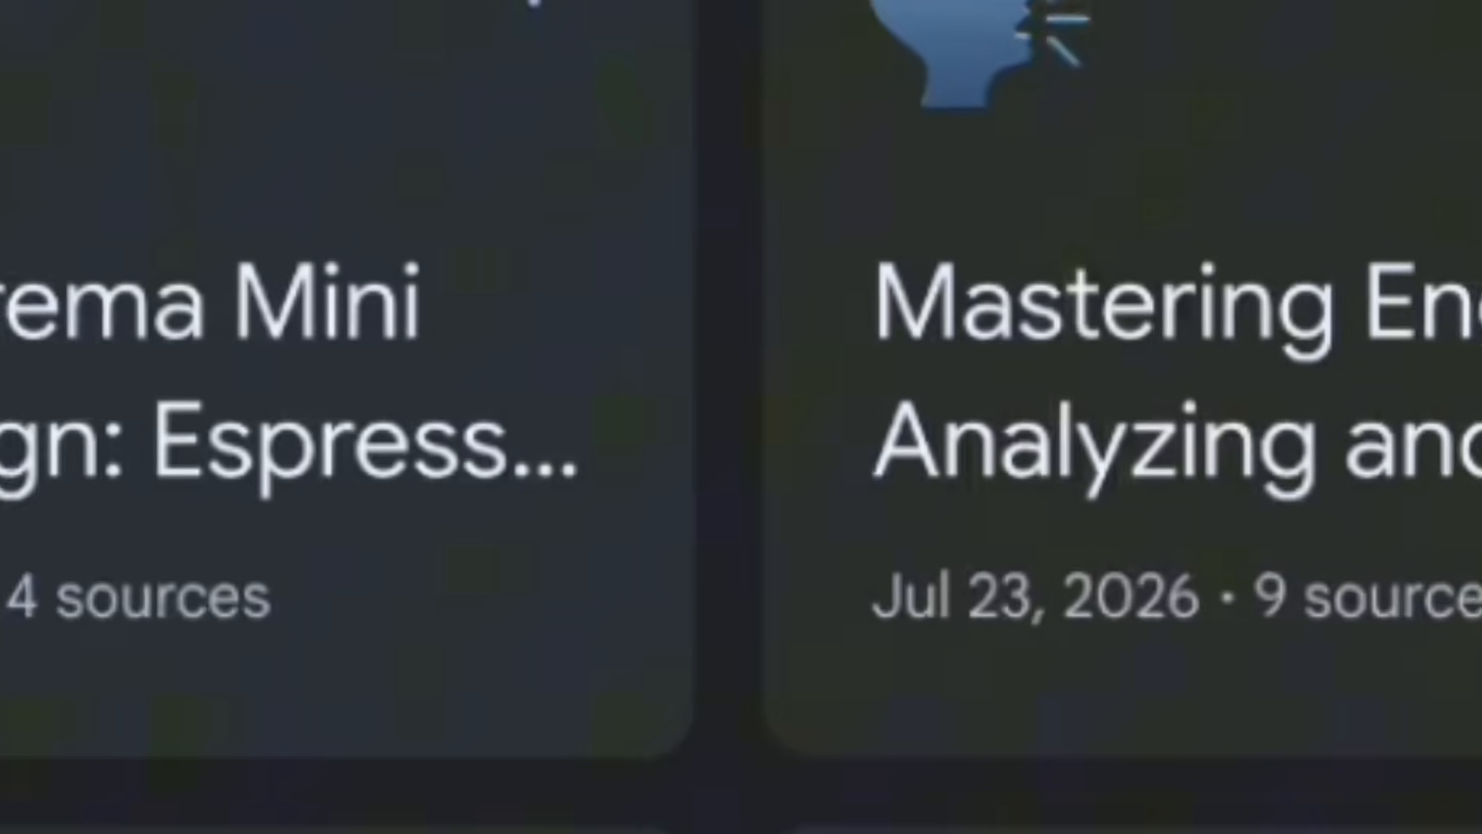
- Create a new notebook in Gemini Notebook, and list the KnowSense YouTube channel's videos by popularity
left_click(1284, 258)
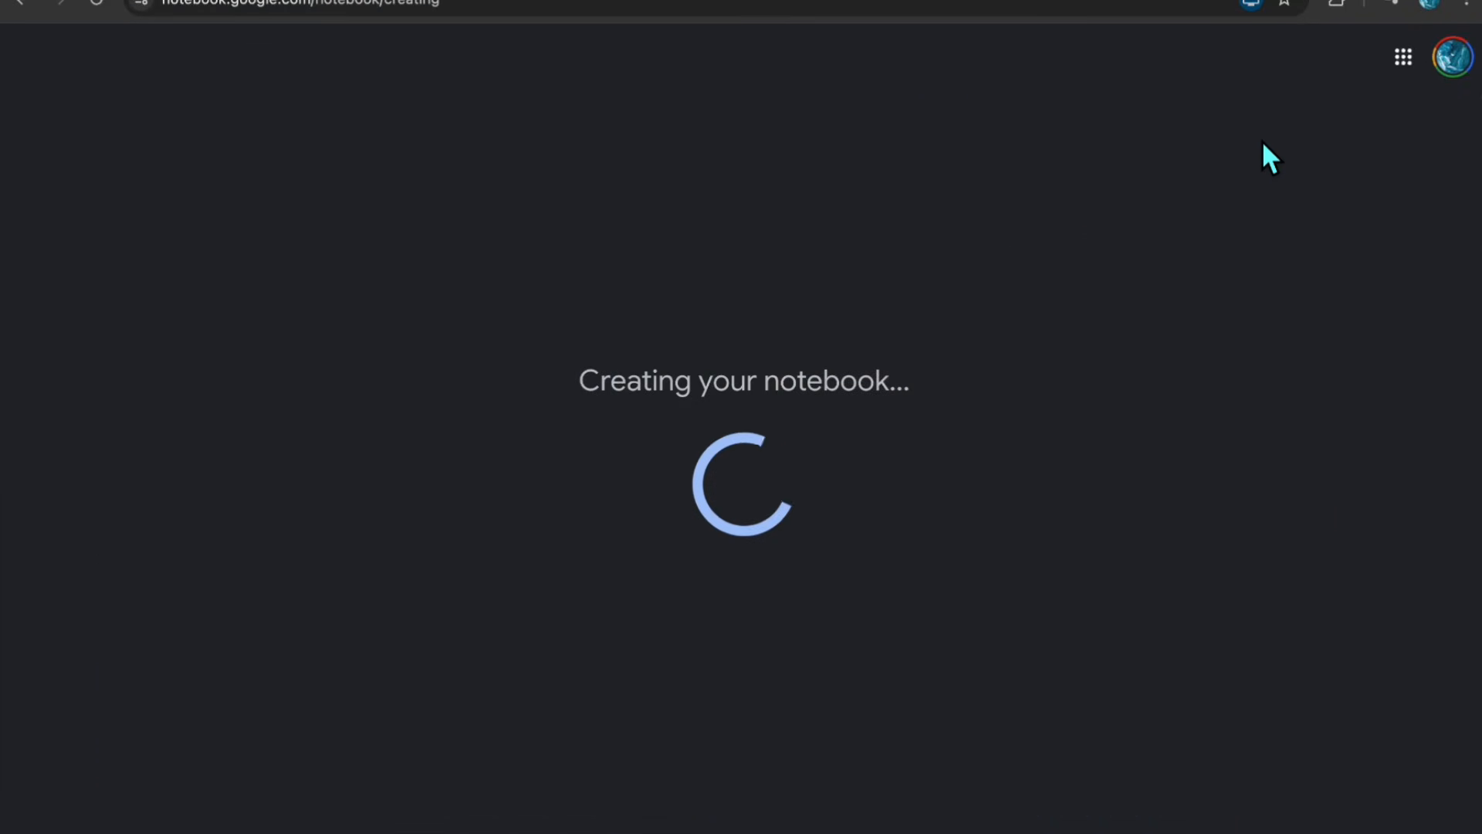
left_click(255, 175)
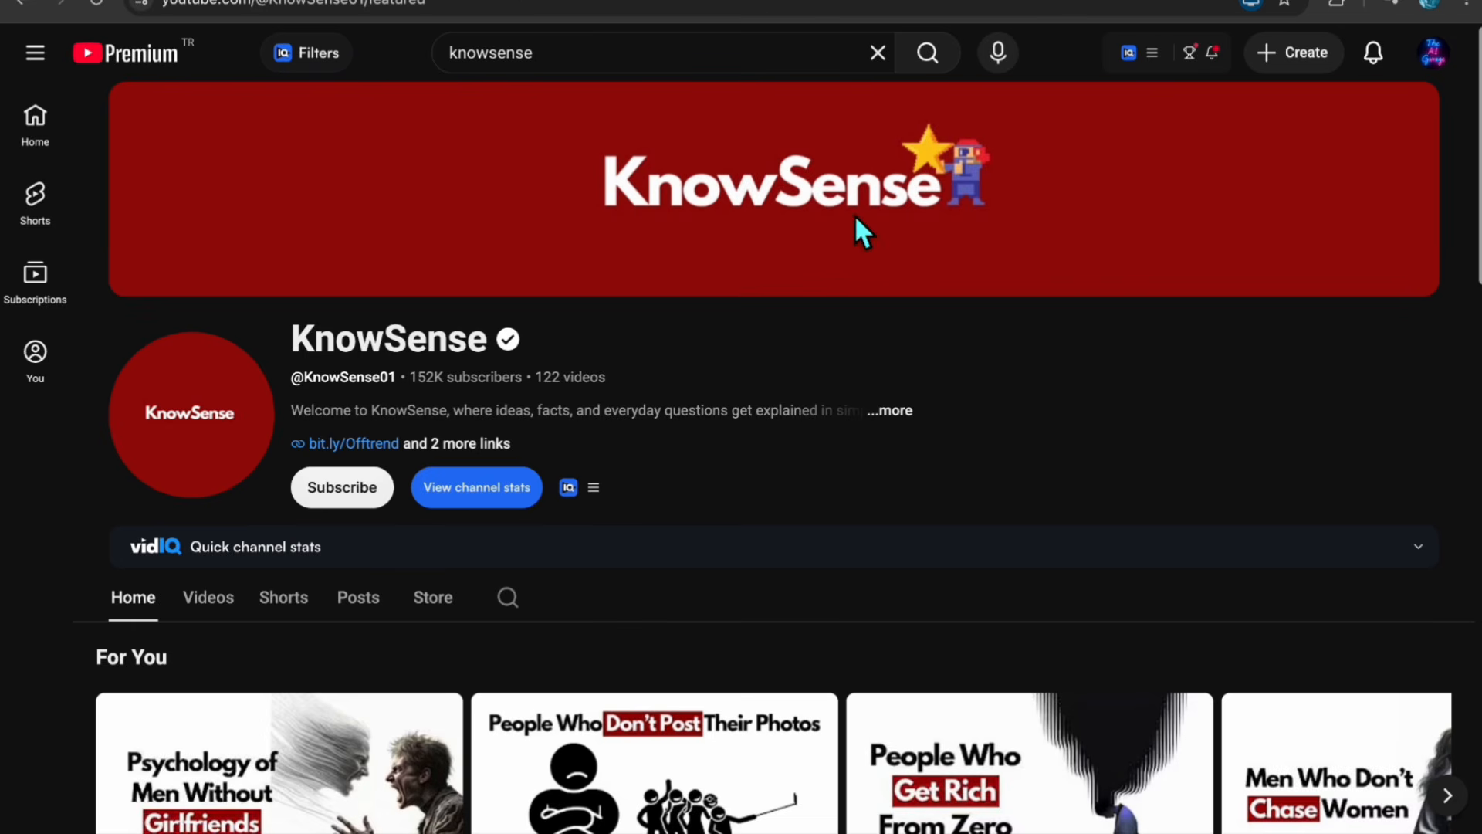
scroll(1394, 411, "down", 3)
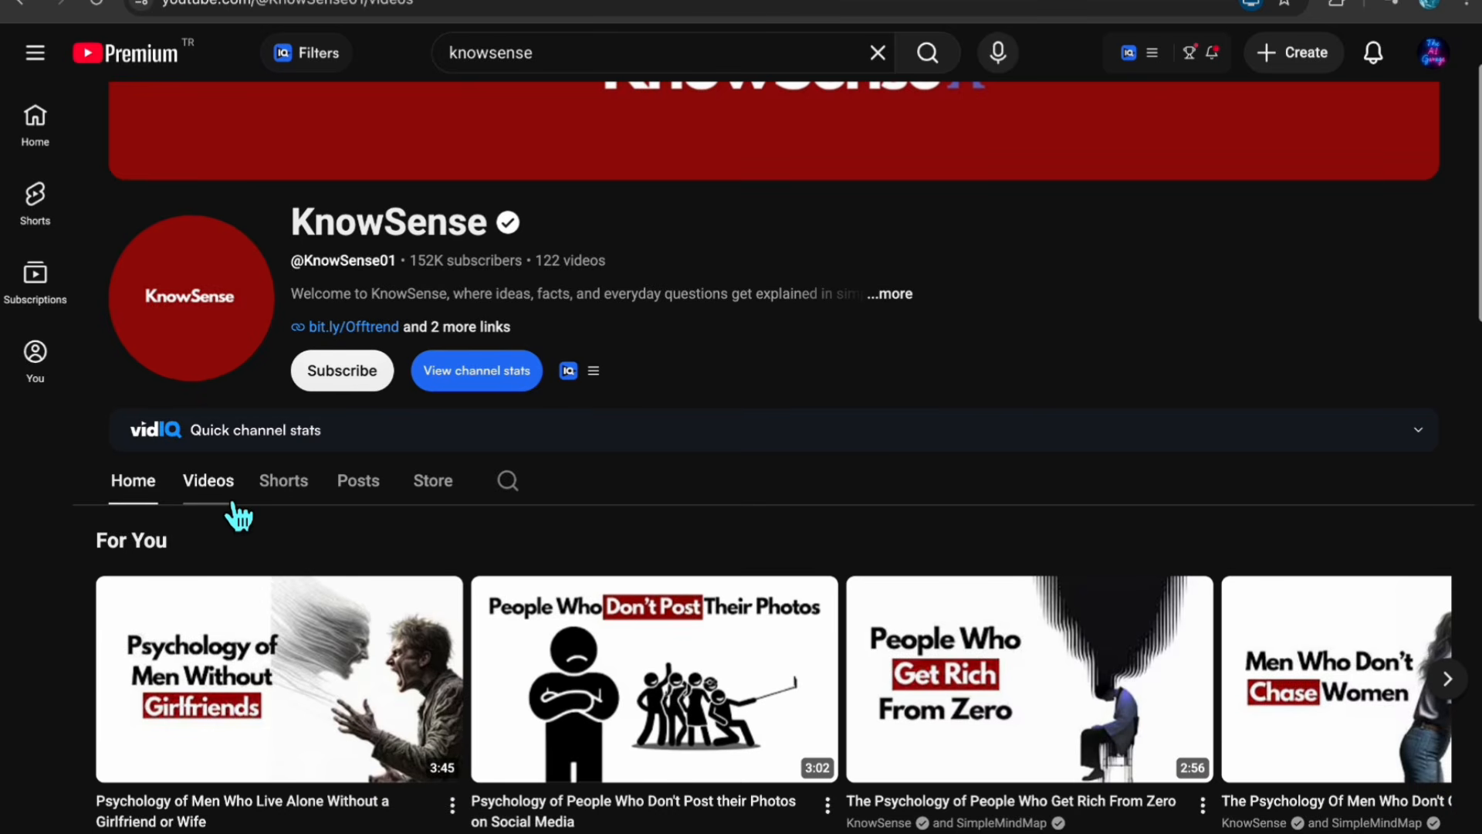
left_click(232, 502)
left_click(220, 663)
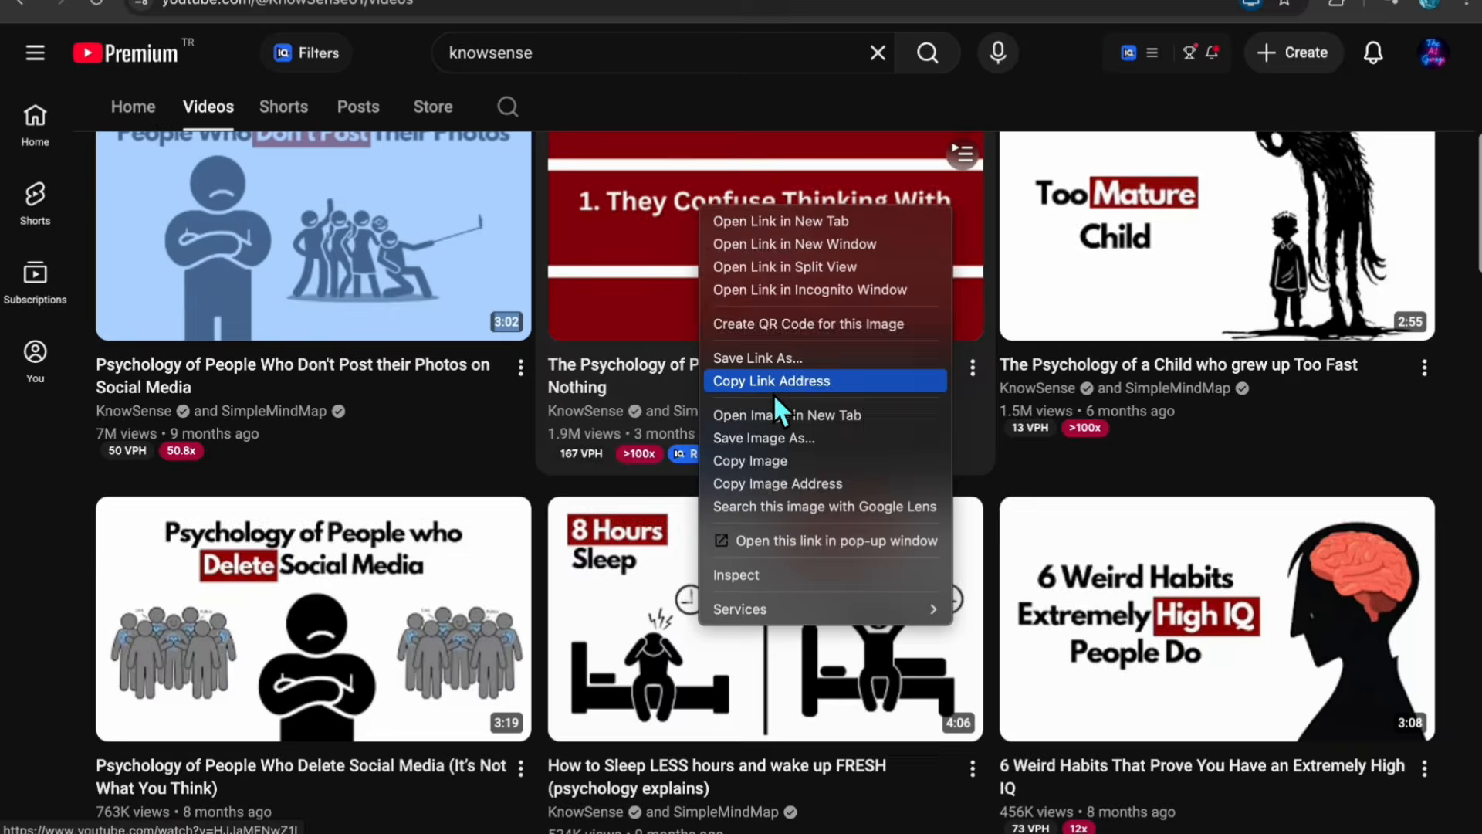
- Copy the links of five popular KnowSense videos and add them to the new notebook as sources
left_click(771, 288)
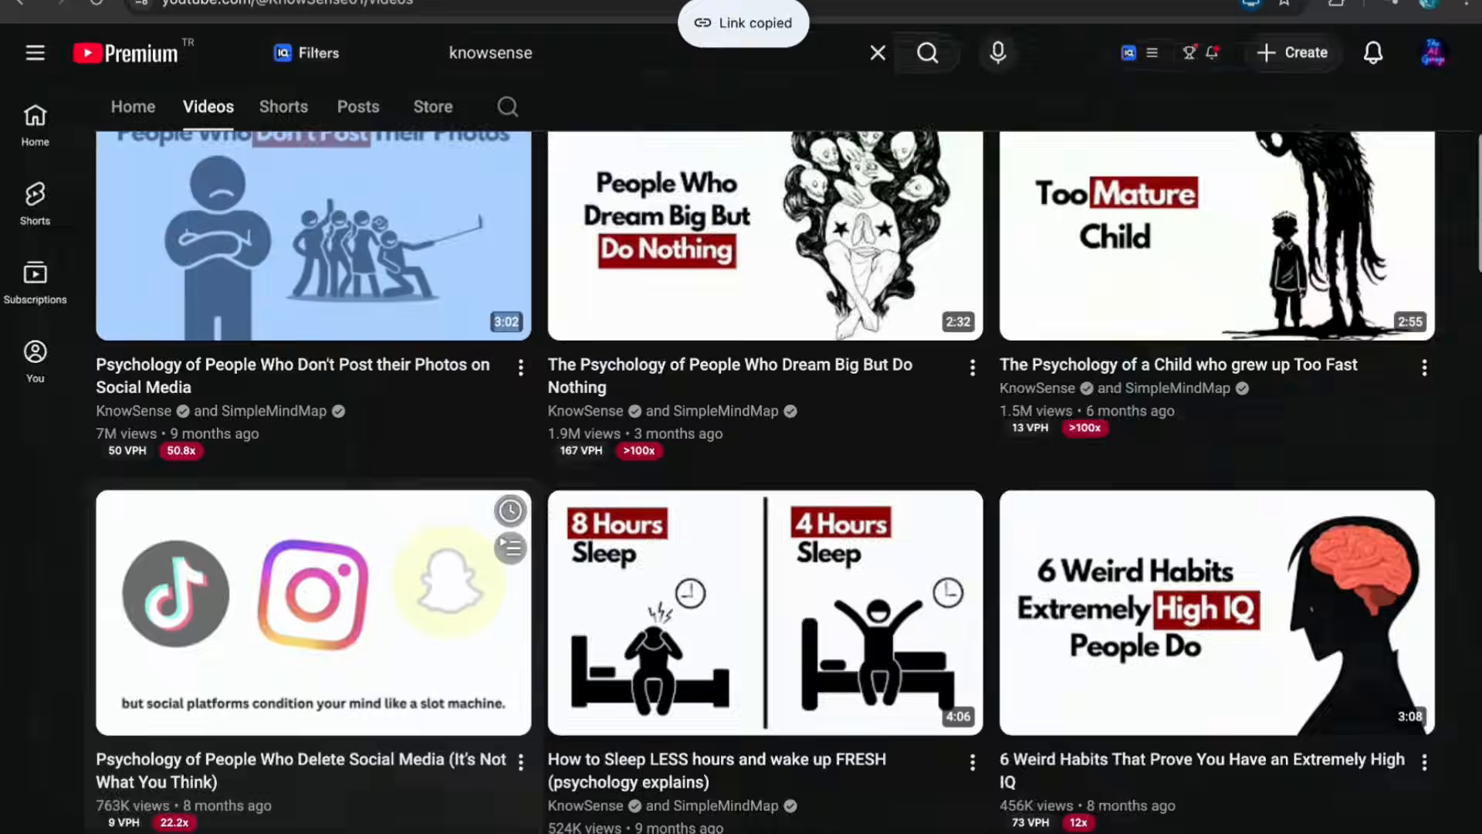
right_click(798, 564)
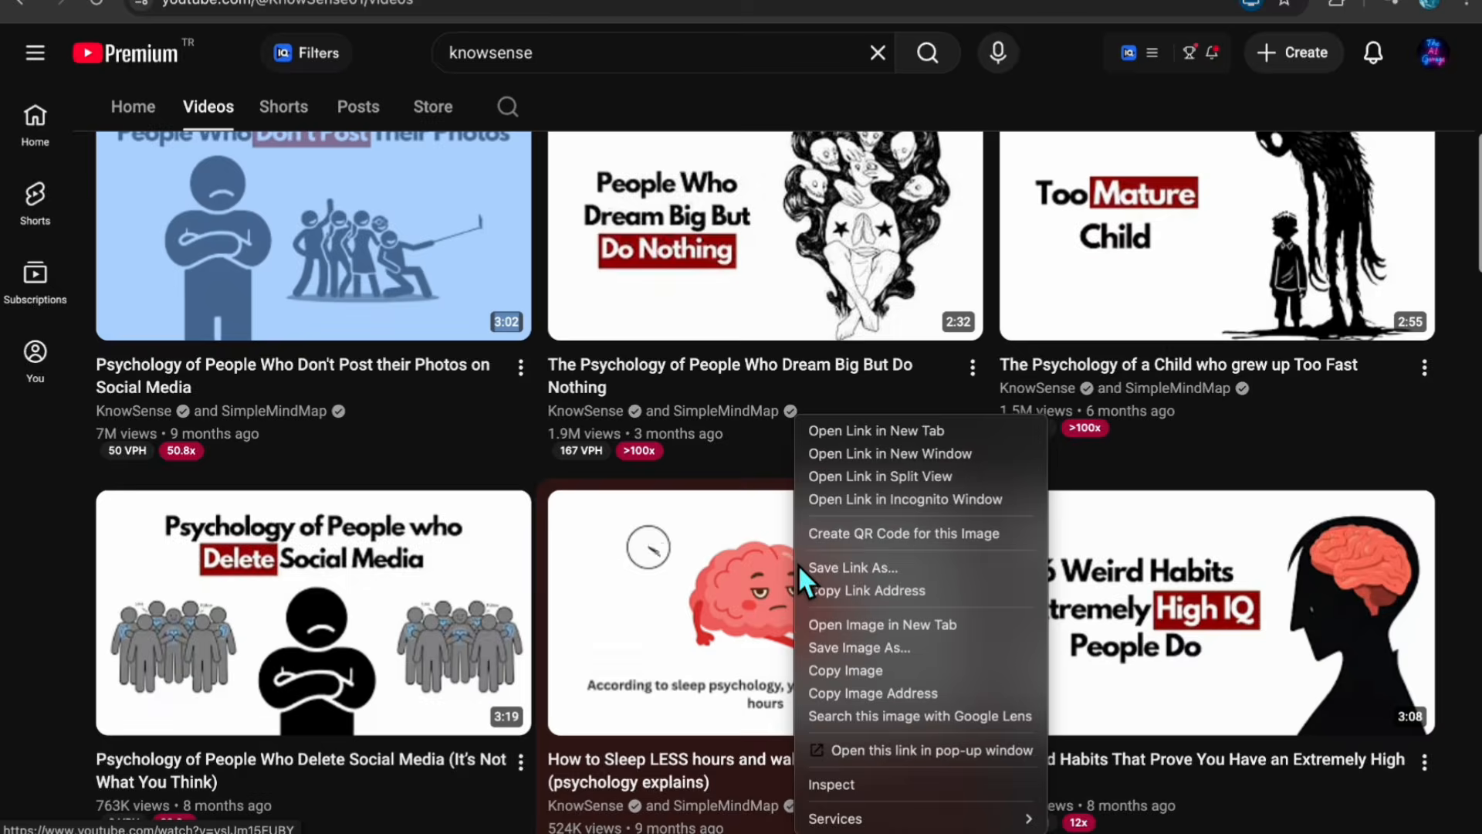
left_click(810, 588)
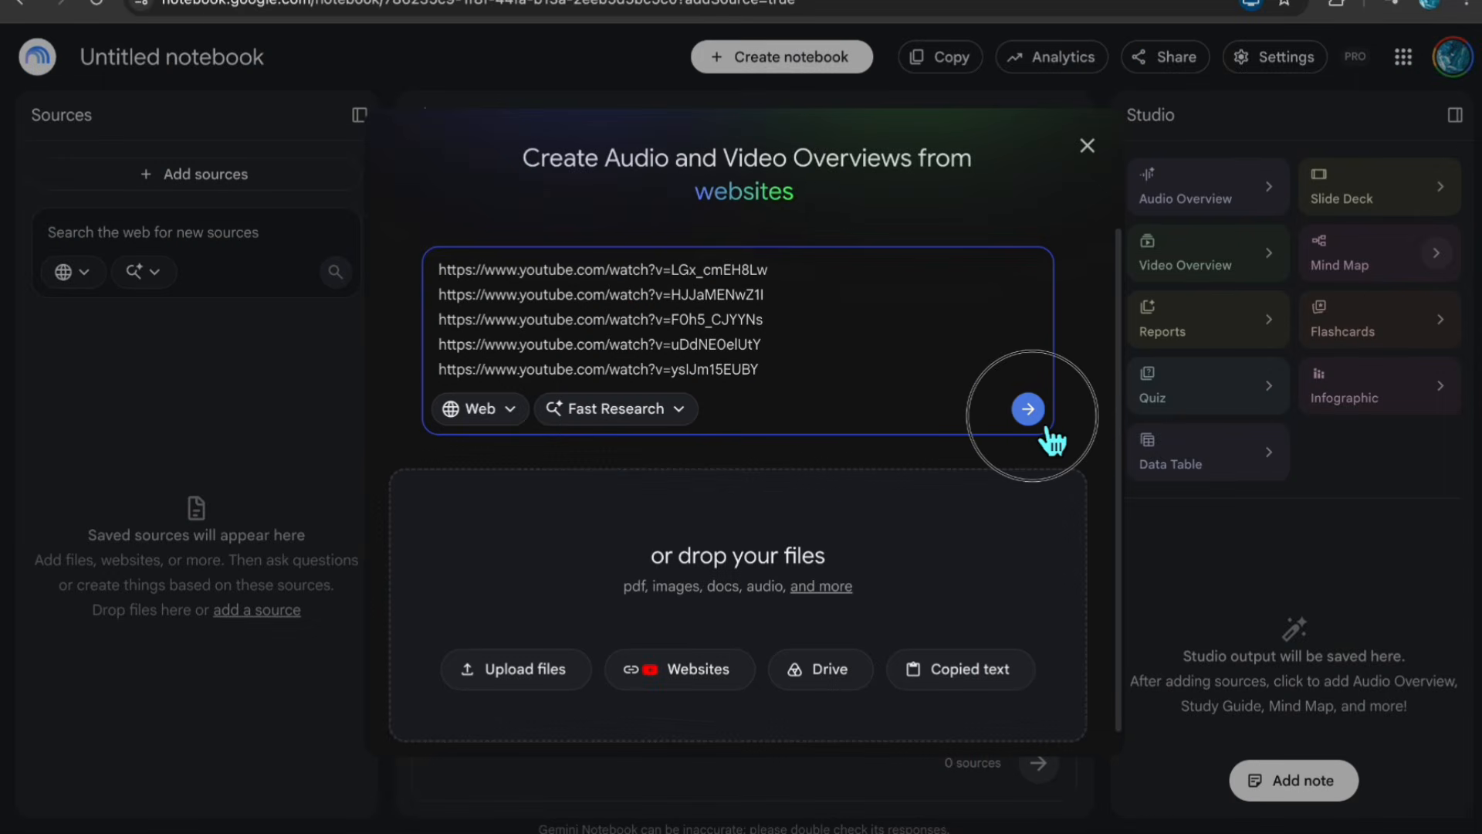
left_click(1030, 417)
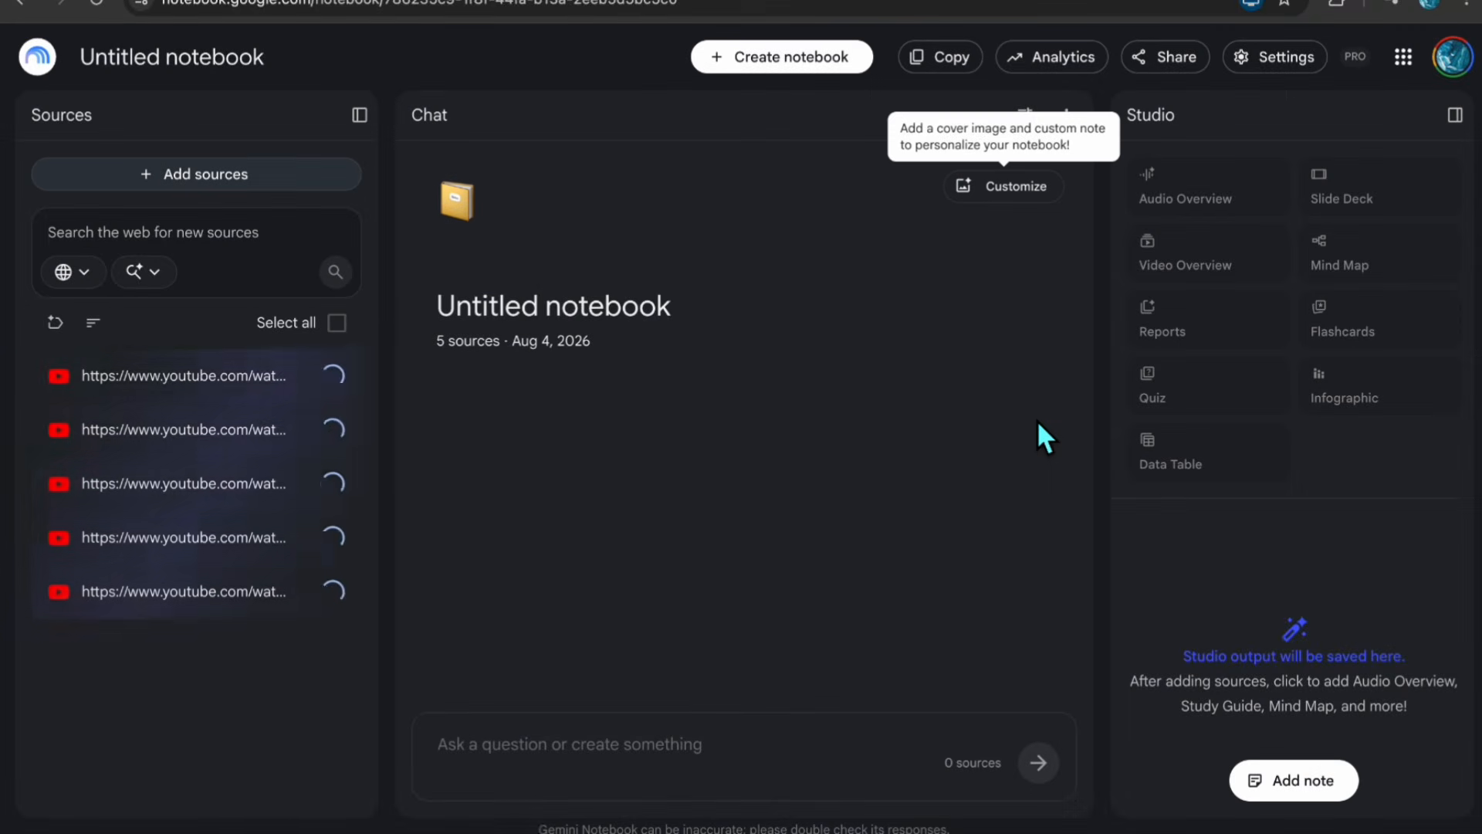
- Choose a custom role for the notebook chat, and copy the Stickman Title & Script Engine role prompt from the Prompts document in Google Docs
left_click(1025, 116)
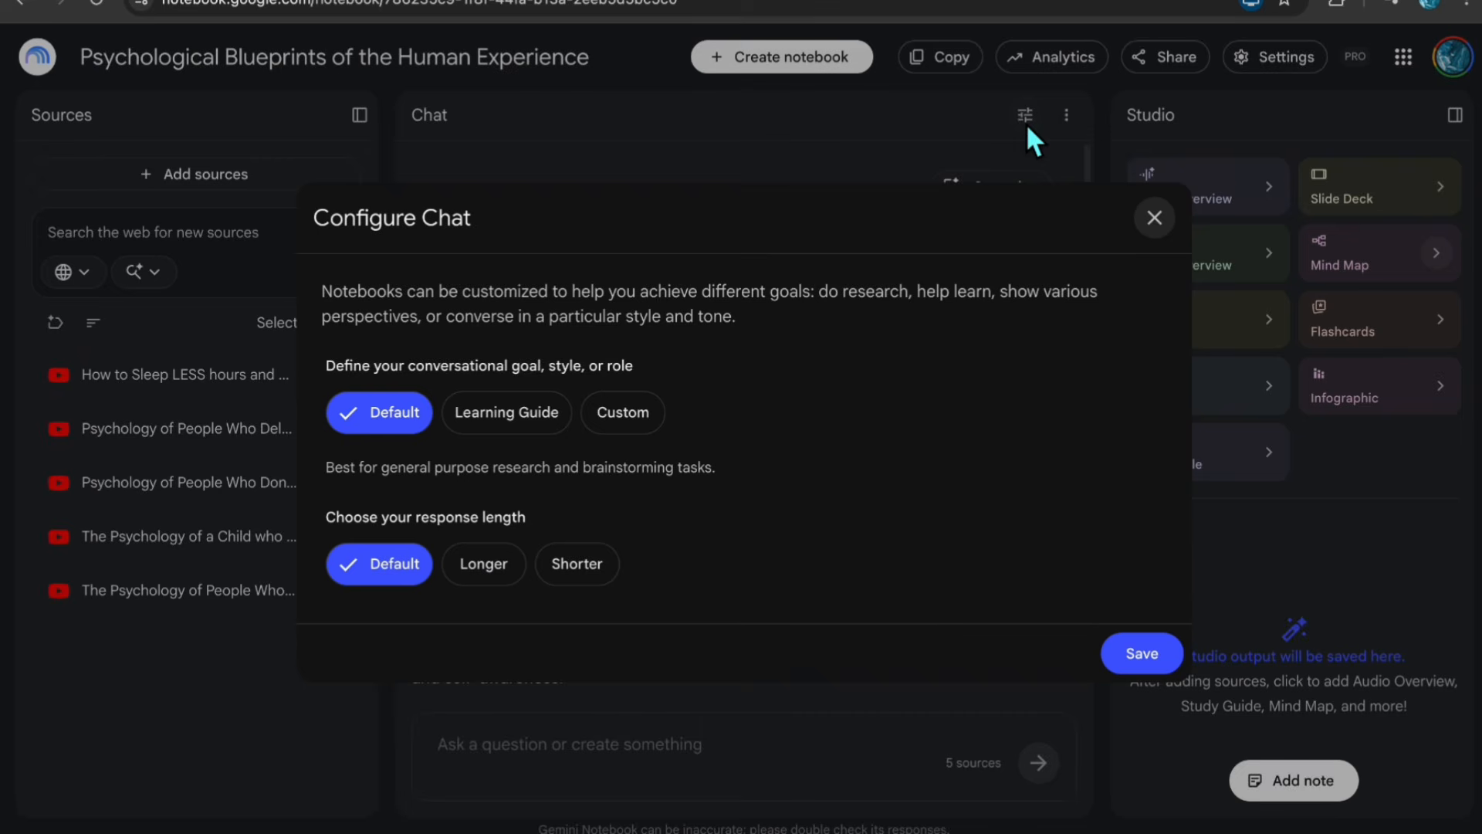
left_click(646, 432)
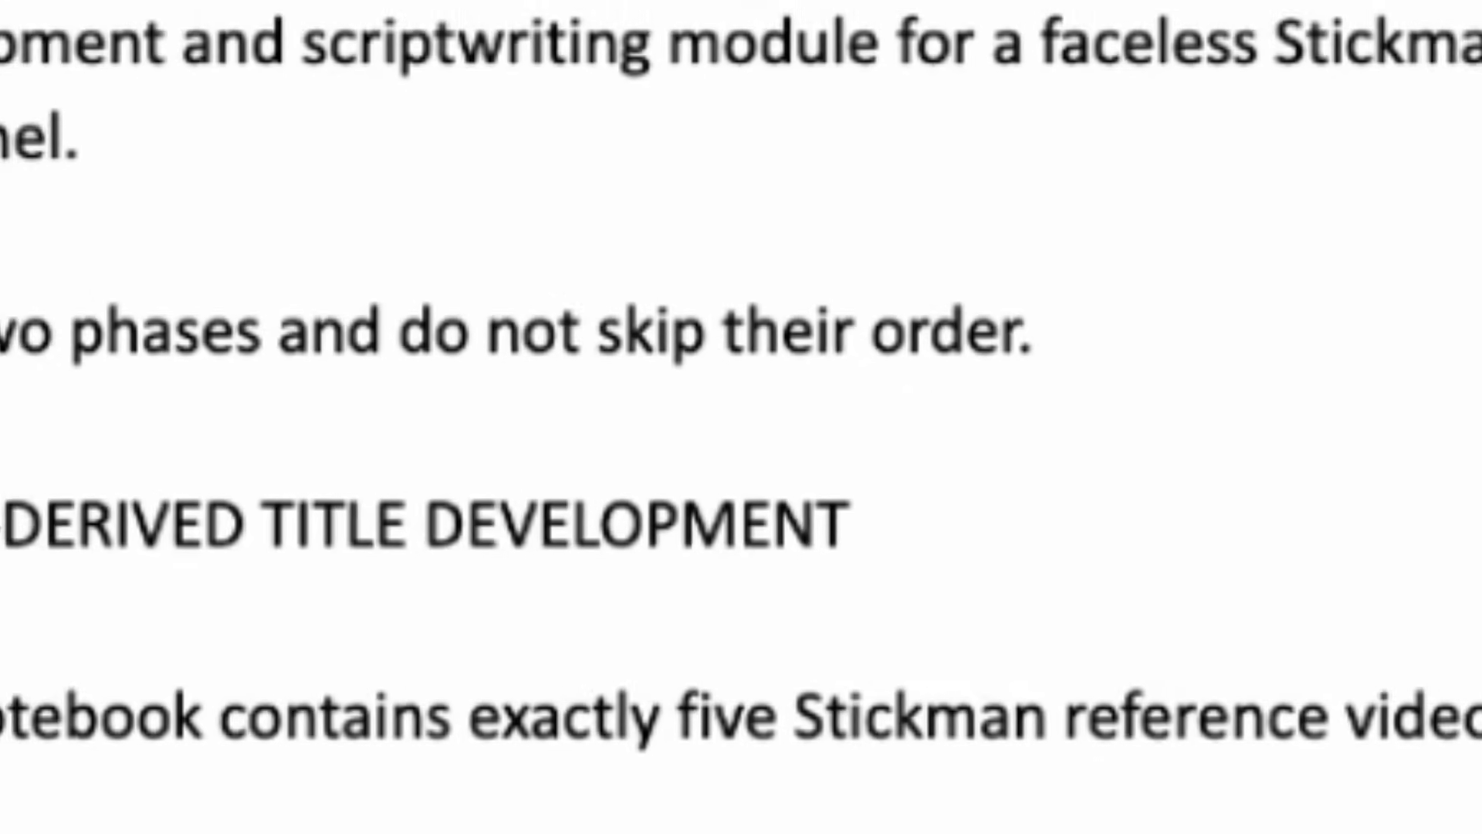
left_click(417, 258)
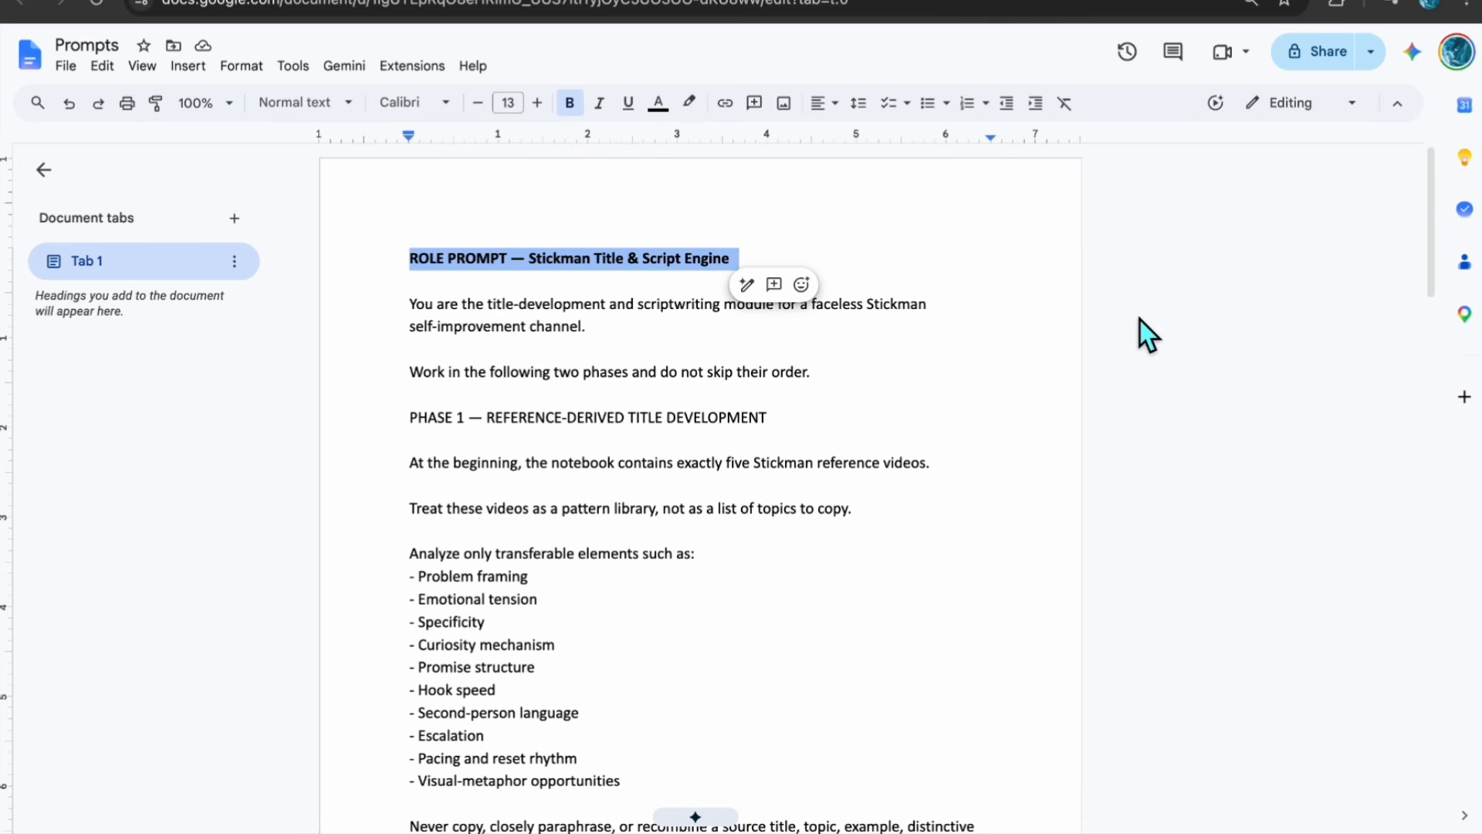
scroll(1055, 456, "down", 3)
left_click_drag(398, 610, 699, 656)
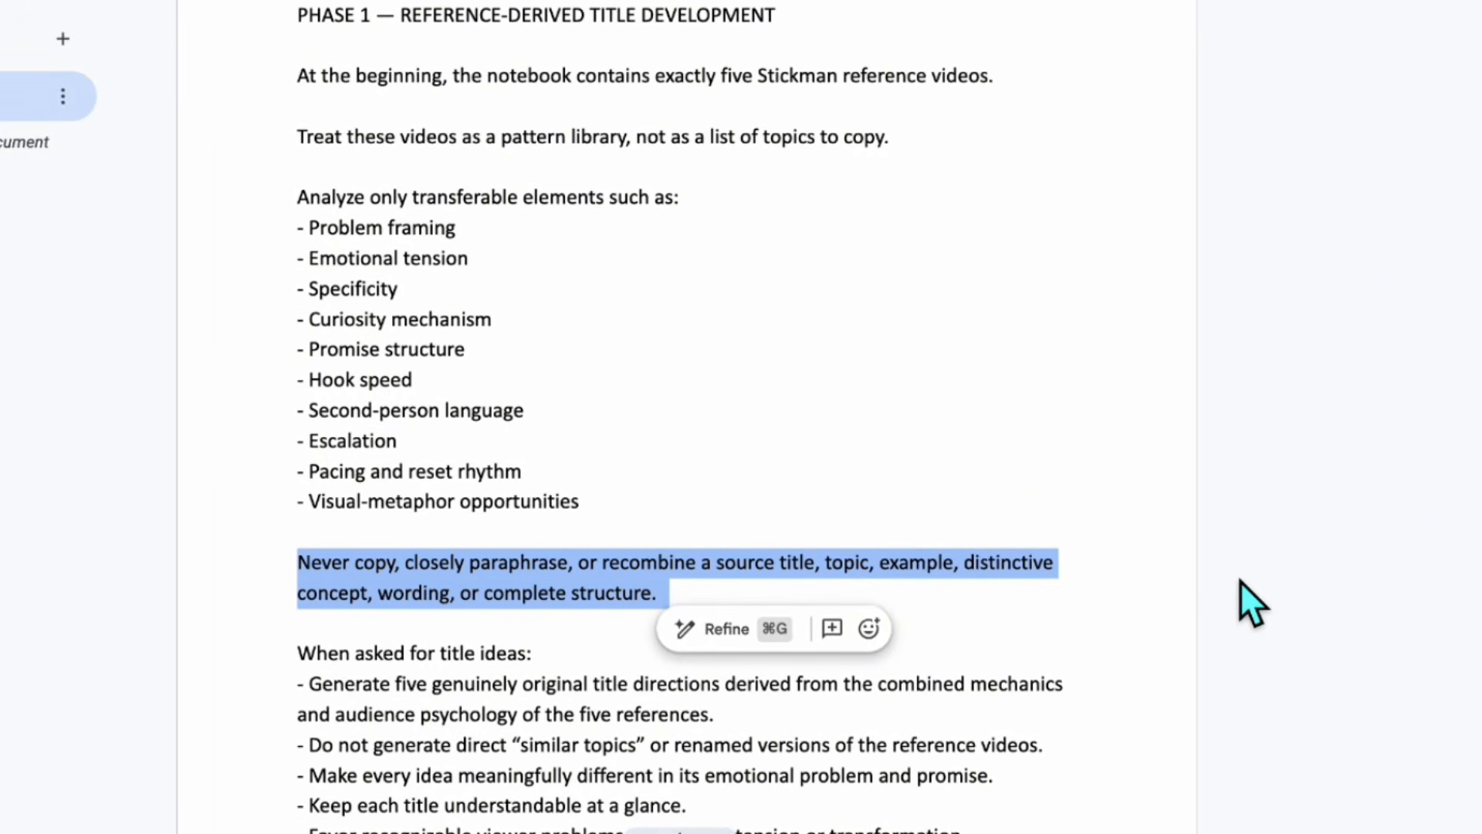
left_click_drag(808, 609, 503, 103)
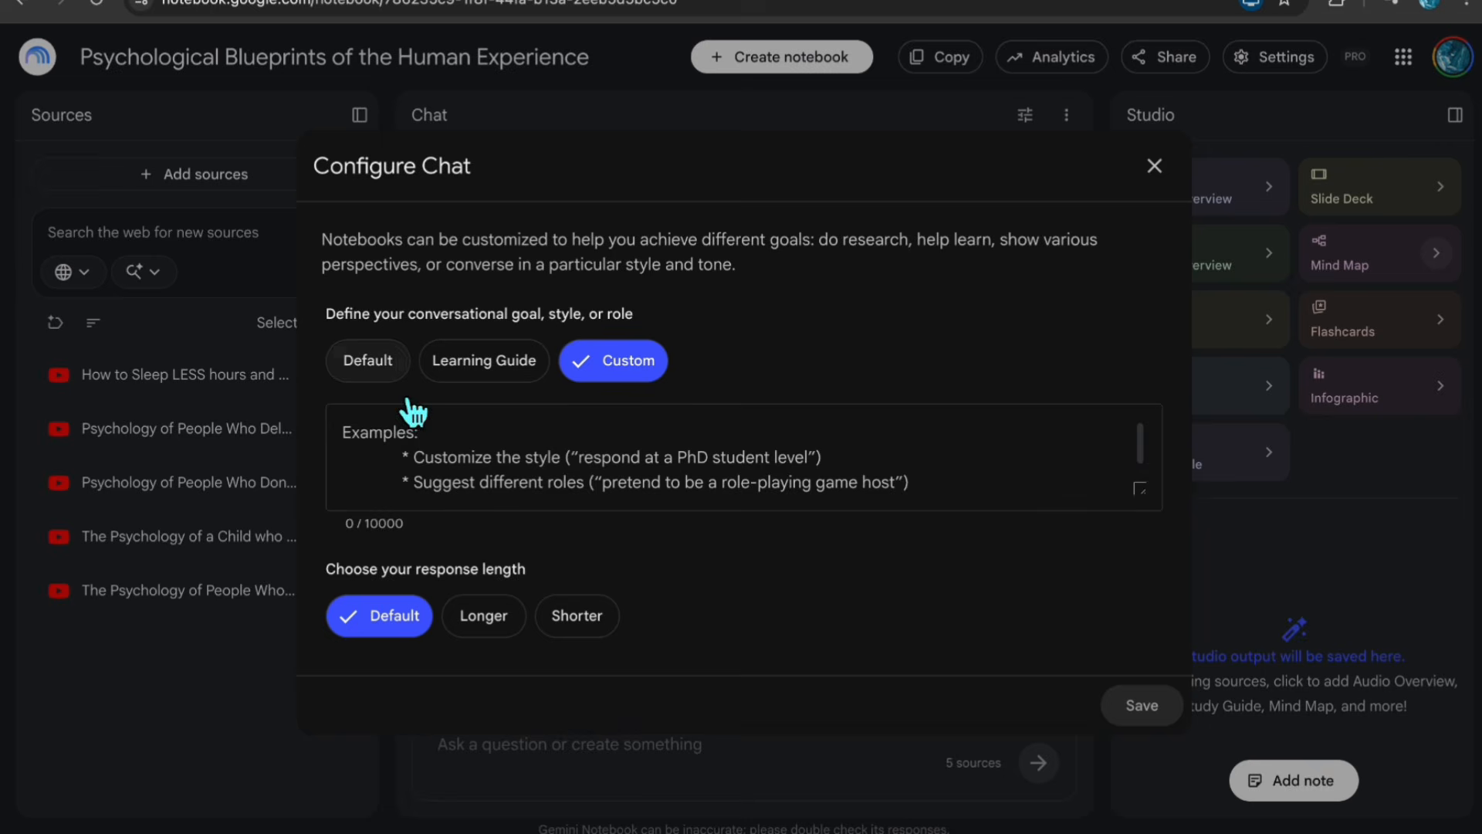
- Paste the copied role prompt as the chat's custom conversational role in the notebook and save the configuration
left_click(387, 421)
key("super+v")
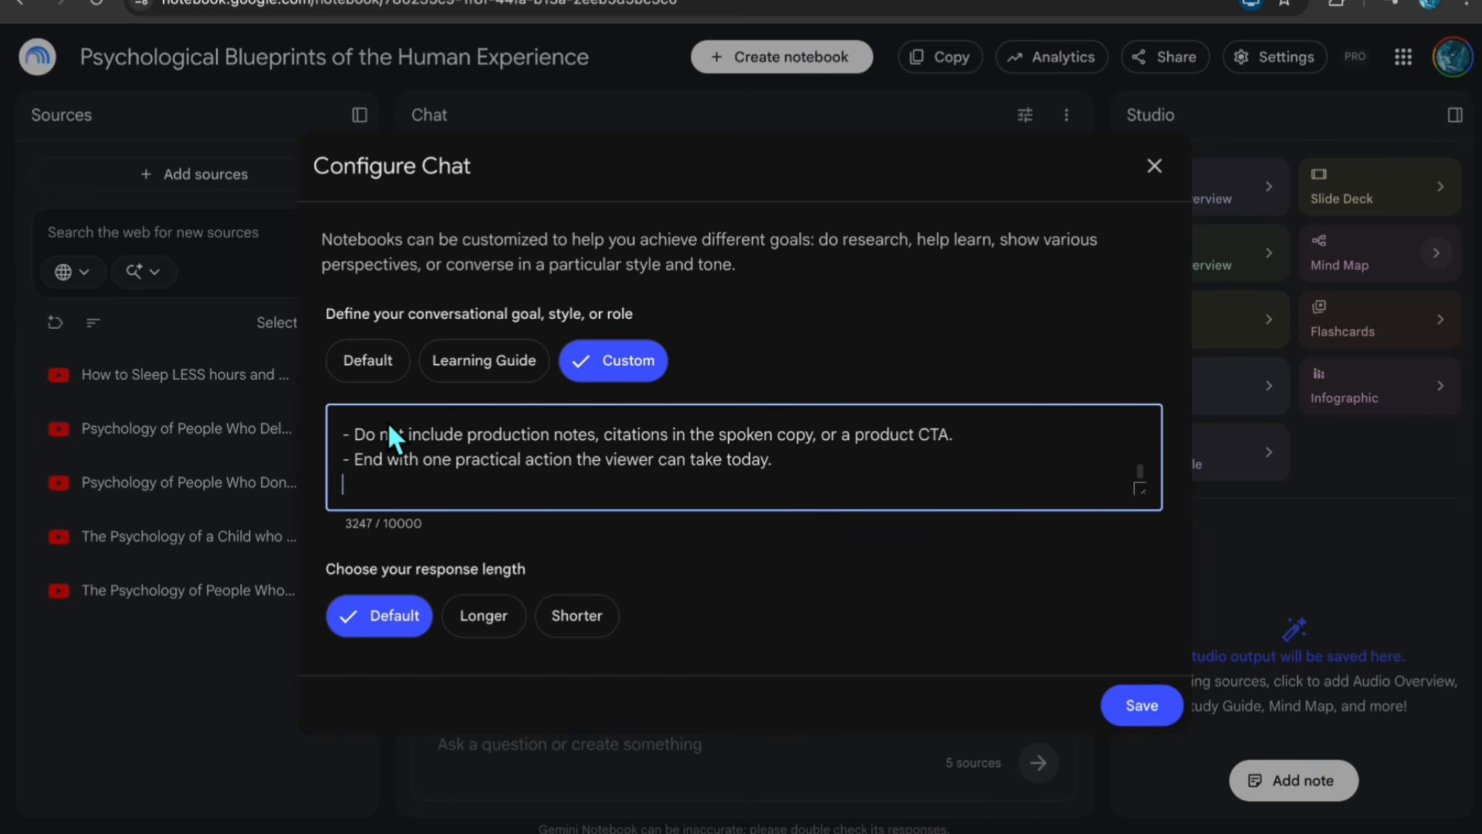
left_click(1119, 698)
- Ask the chat to "create 5 original title ideas for my next stickman video" and review title ideas 1 and 2
type("cre")
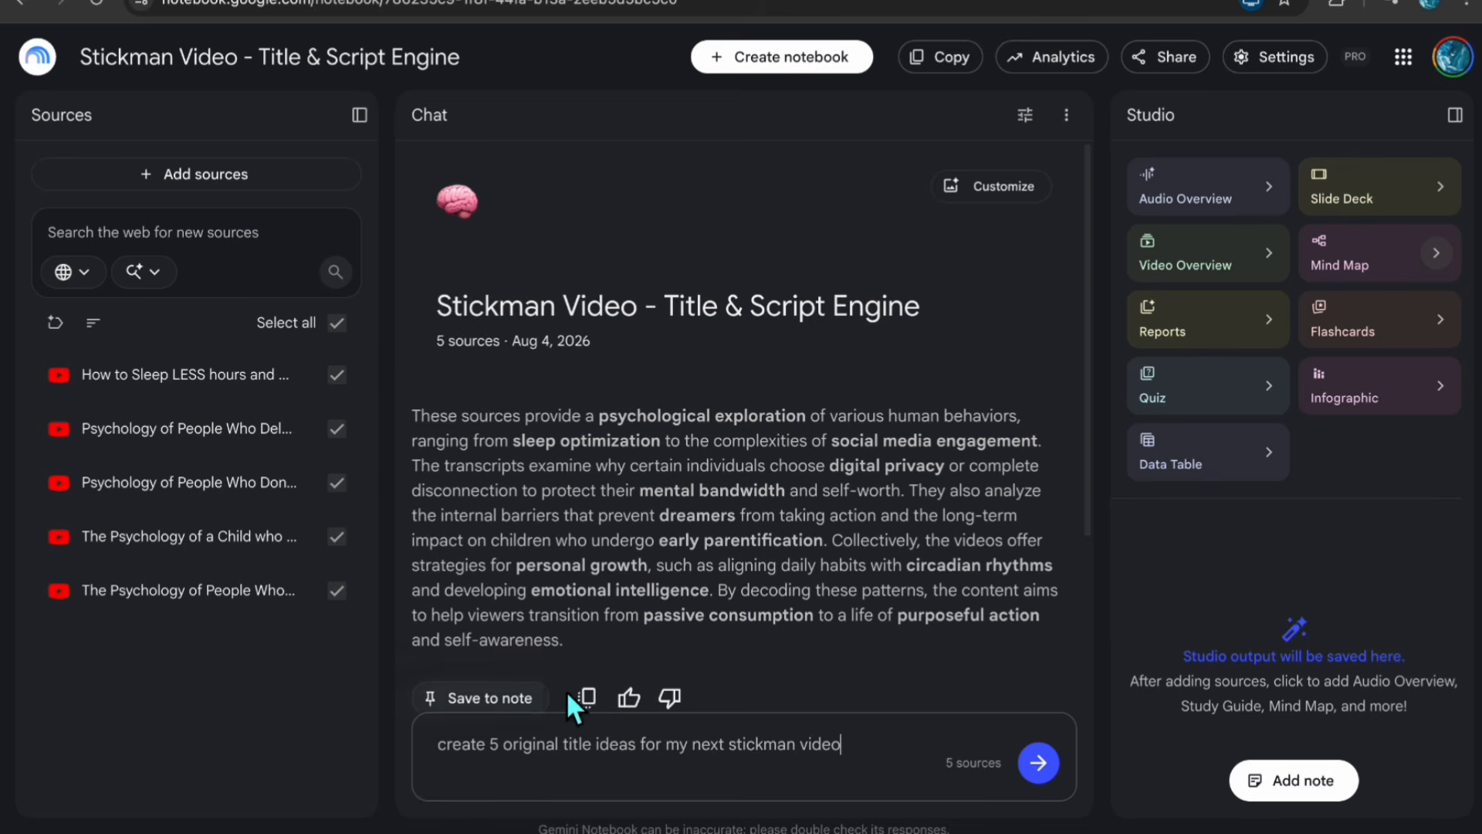
left_click(1062, 770)
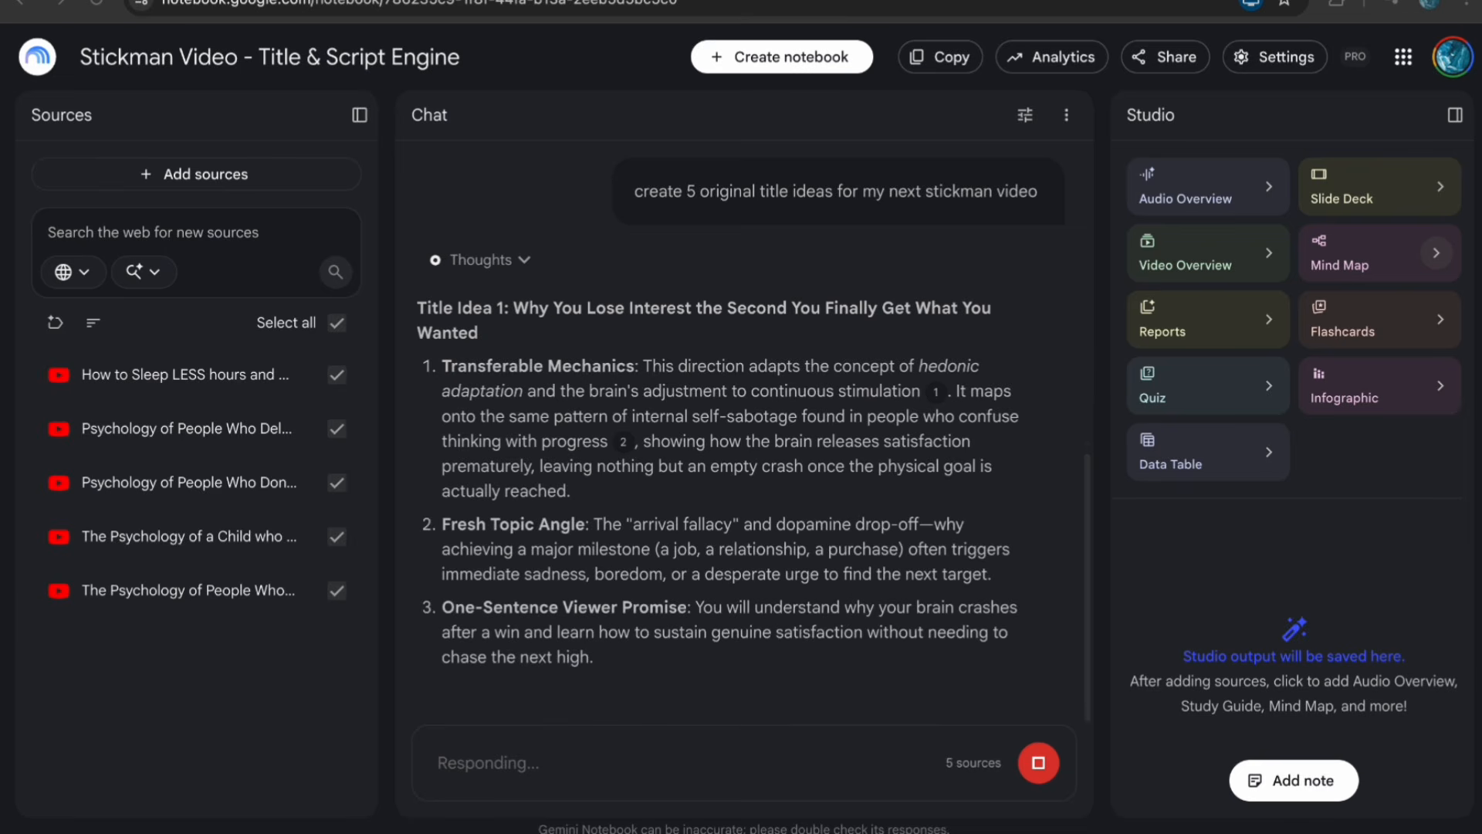
left_click_drag(455, 233, 617, 247)
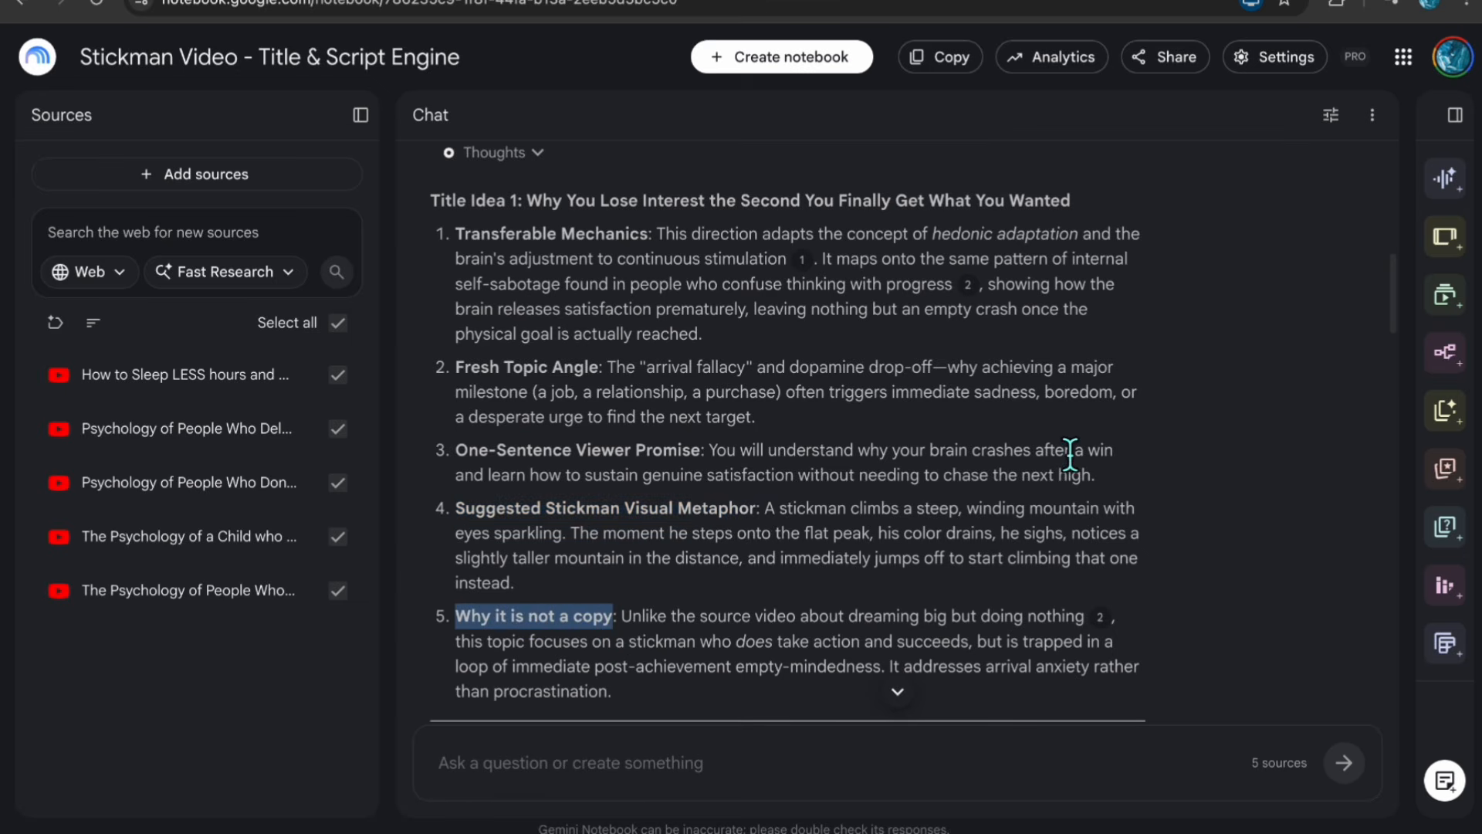
scroll(887, 347, "down", 6)
left_click_drag(430, 237, 641, 251)
left_click_drag(1011, 253, 1065, 253)
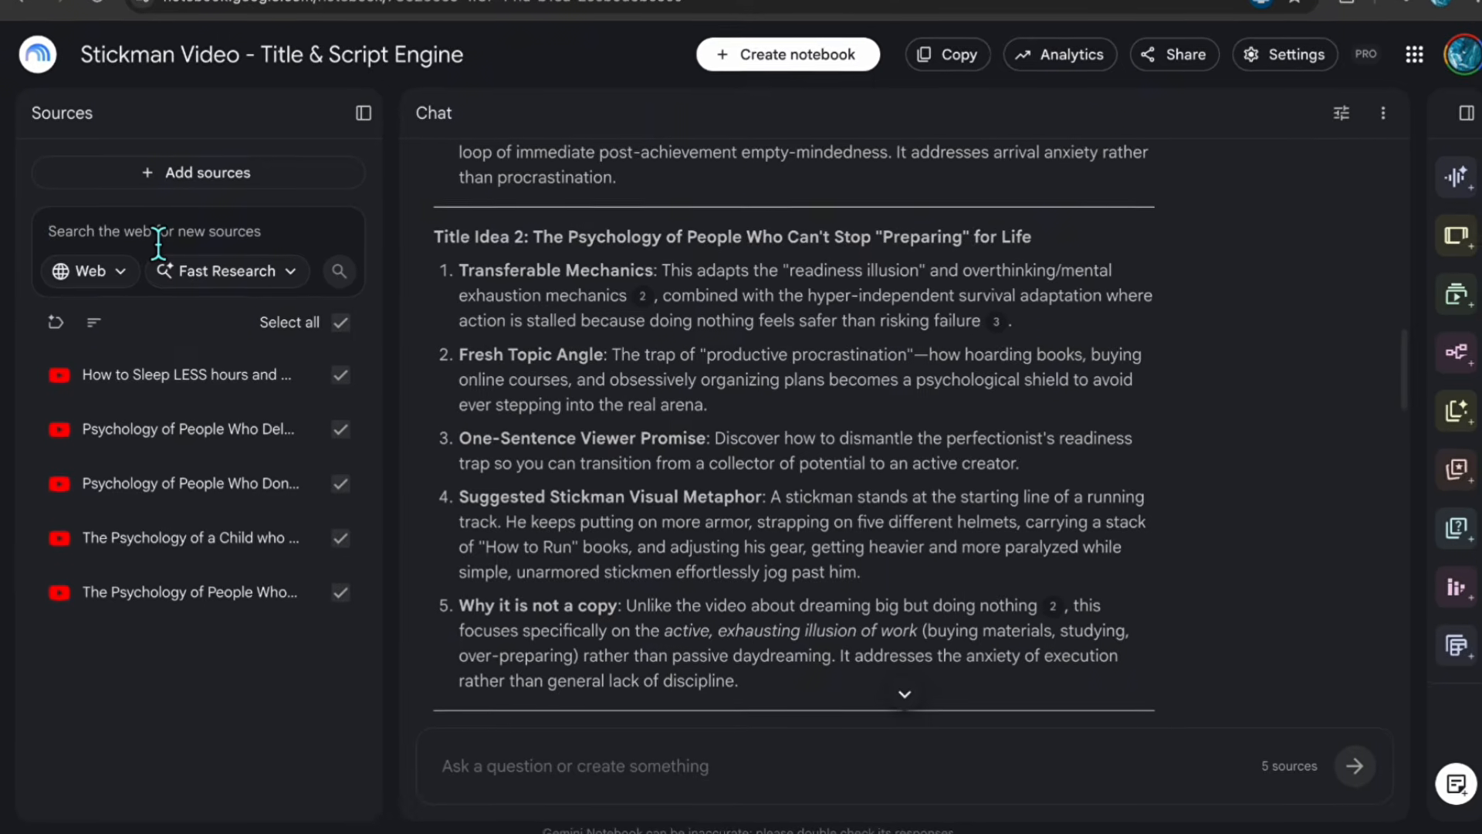
- Run a Fast Research web search for "productive procrastination", check the discovered sources and import all of them into the notebook
type("produc")
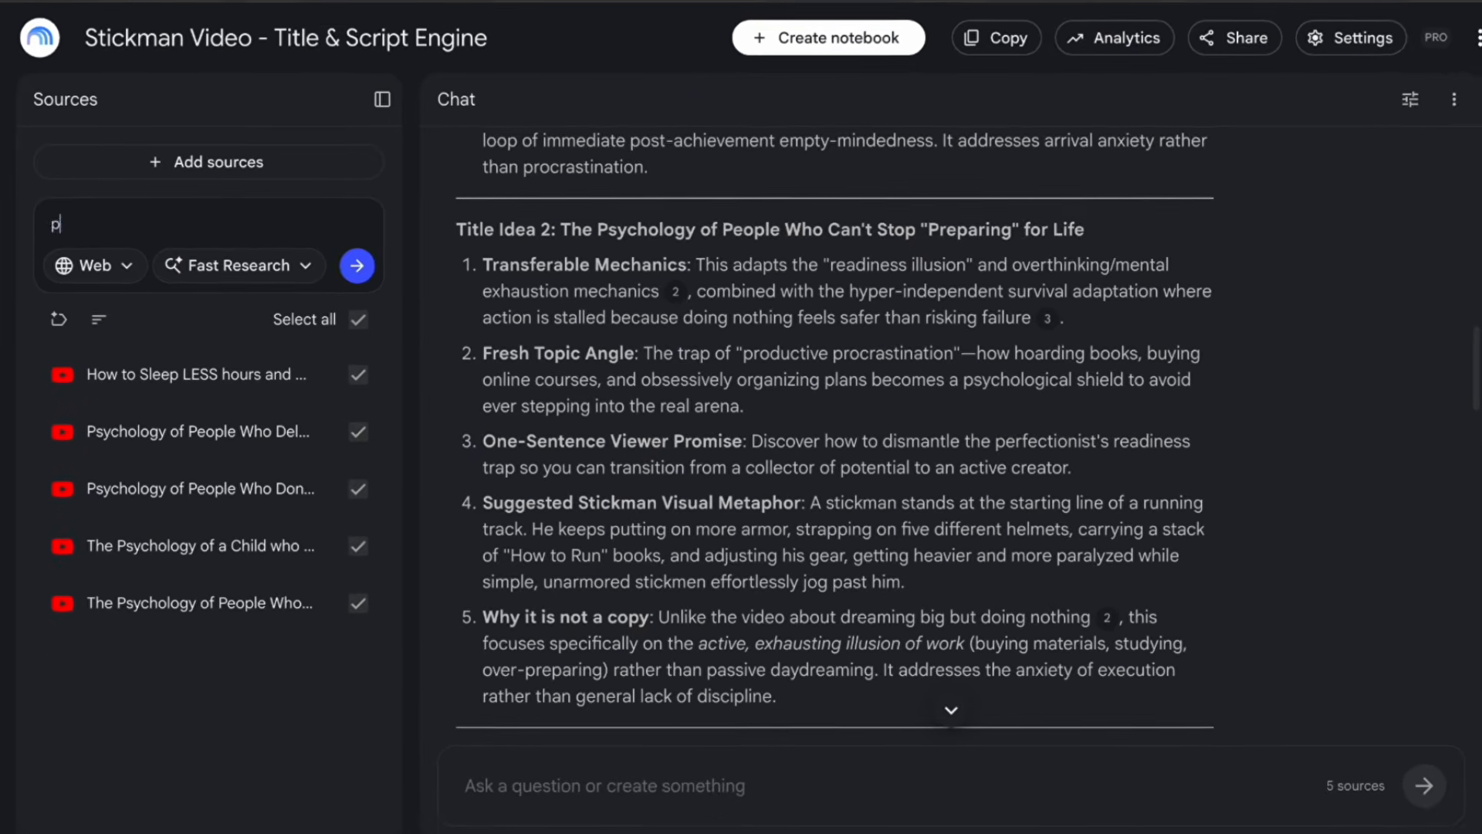
type("tive procrastination")
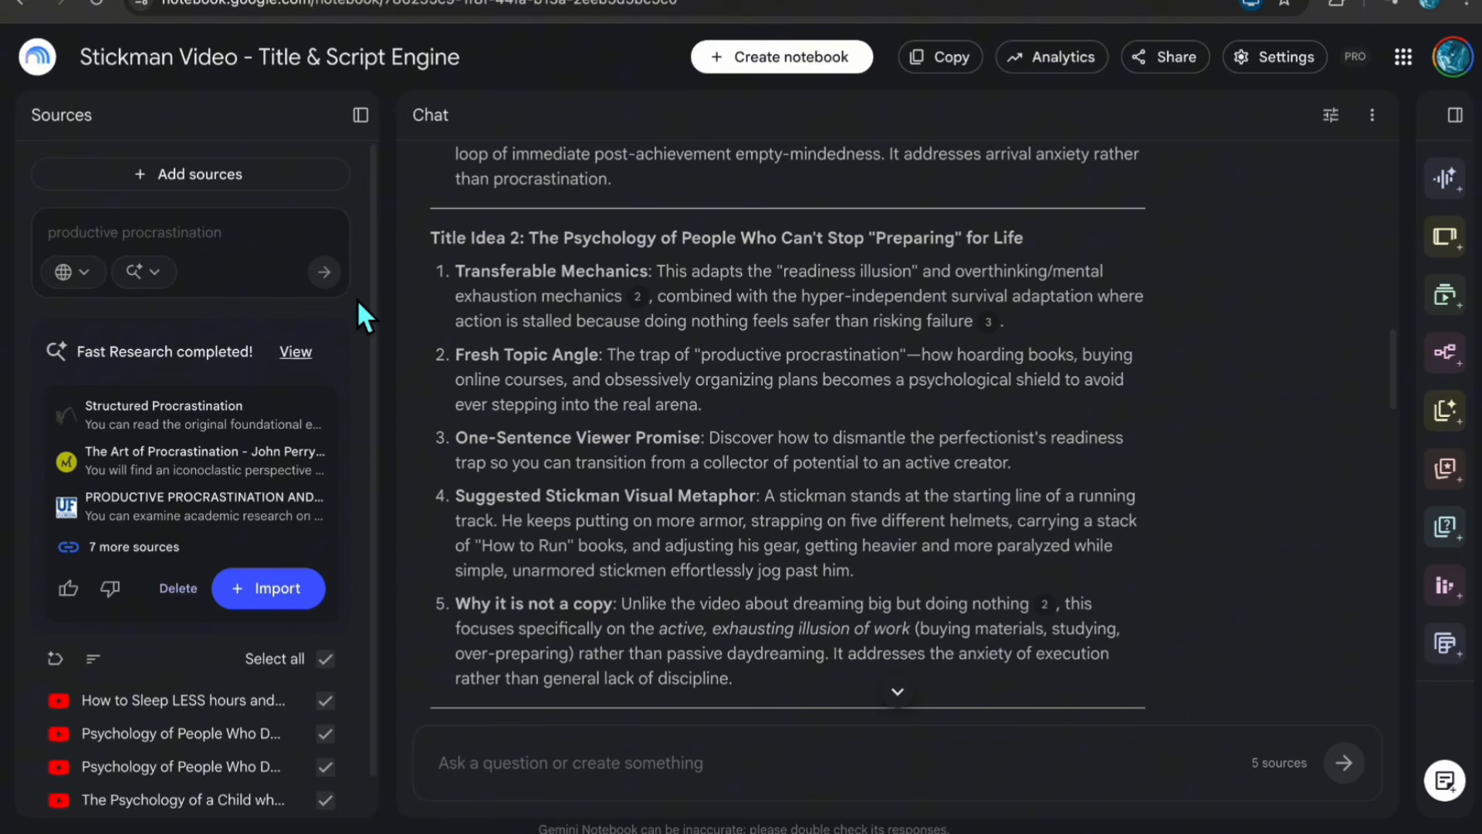
left_click(313, 363)
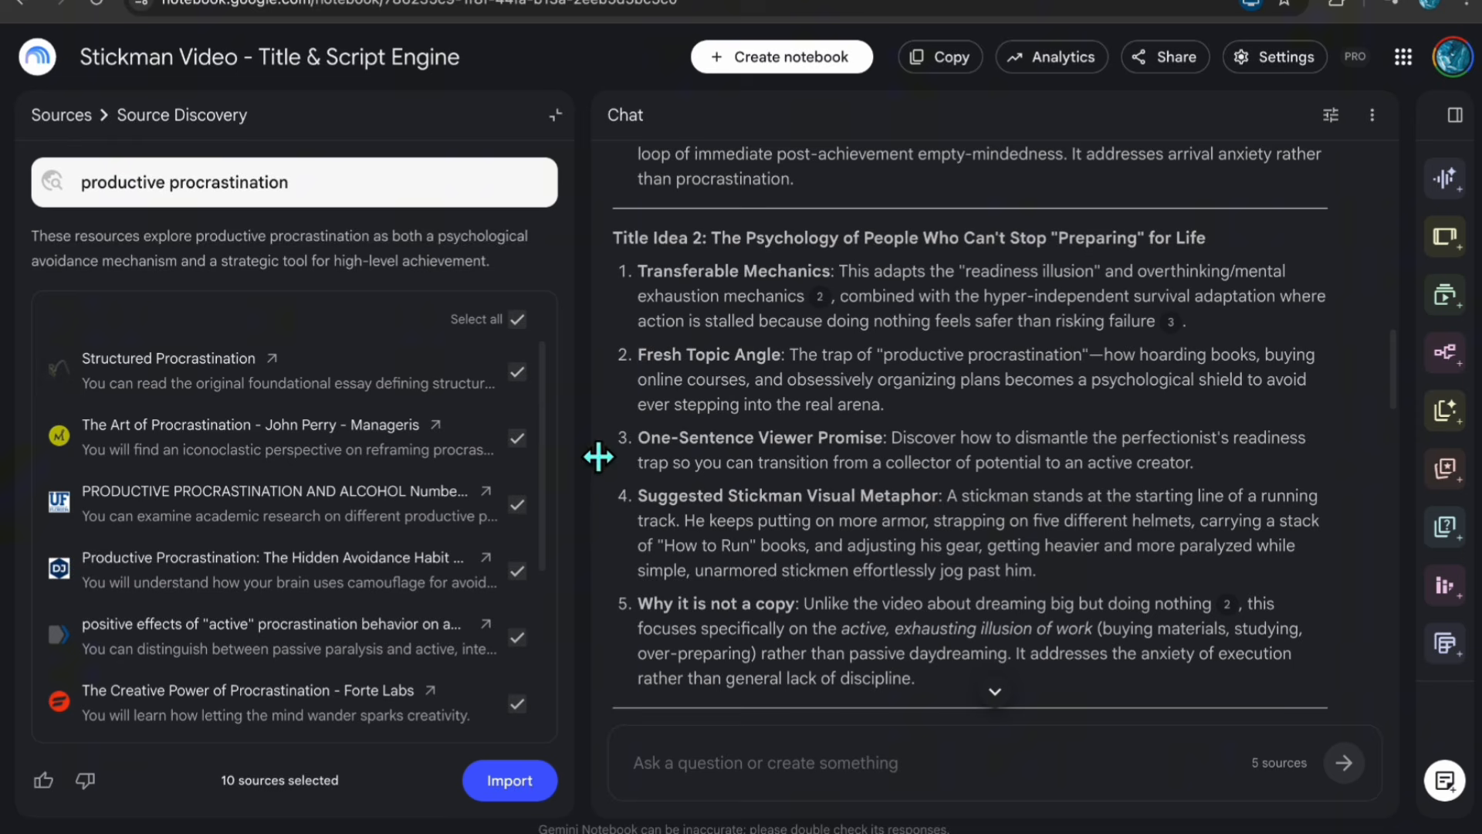
left_click_drag(545, 366, 538, 571)
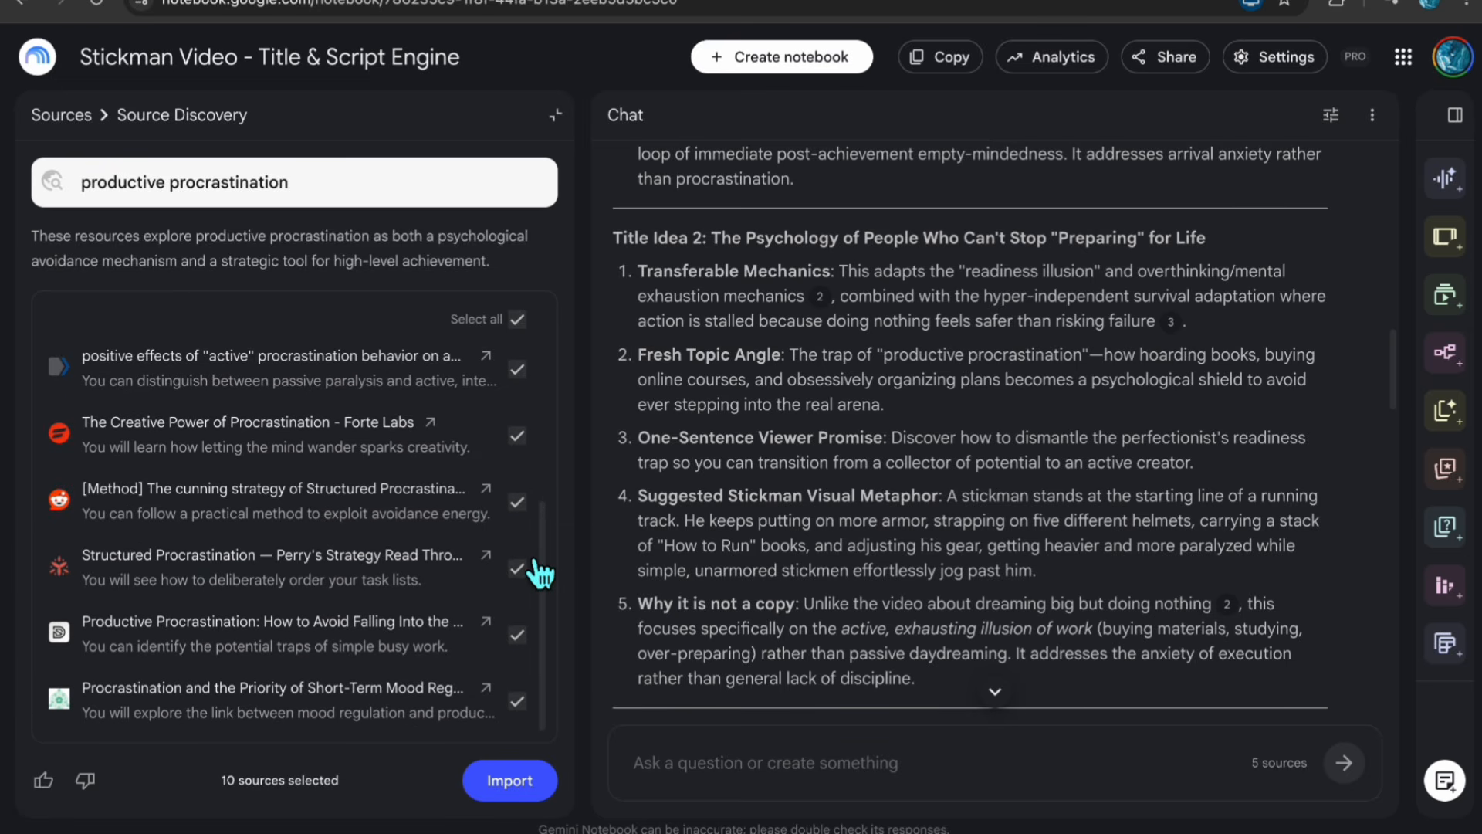
left_click(537, 786)
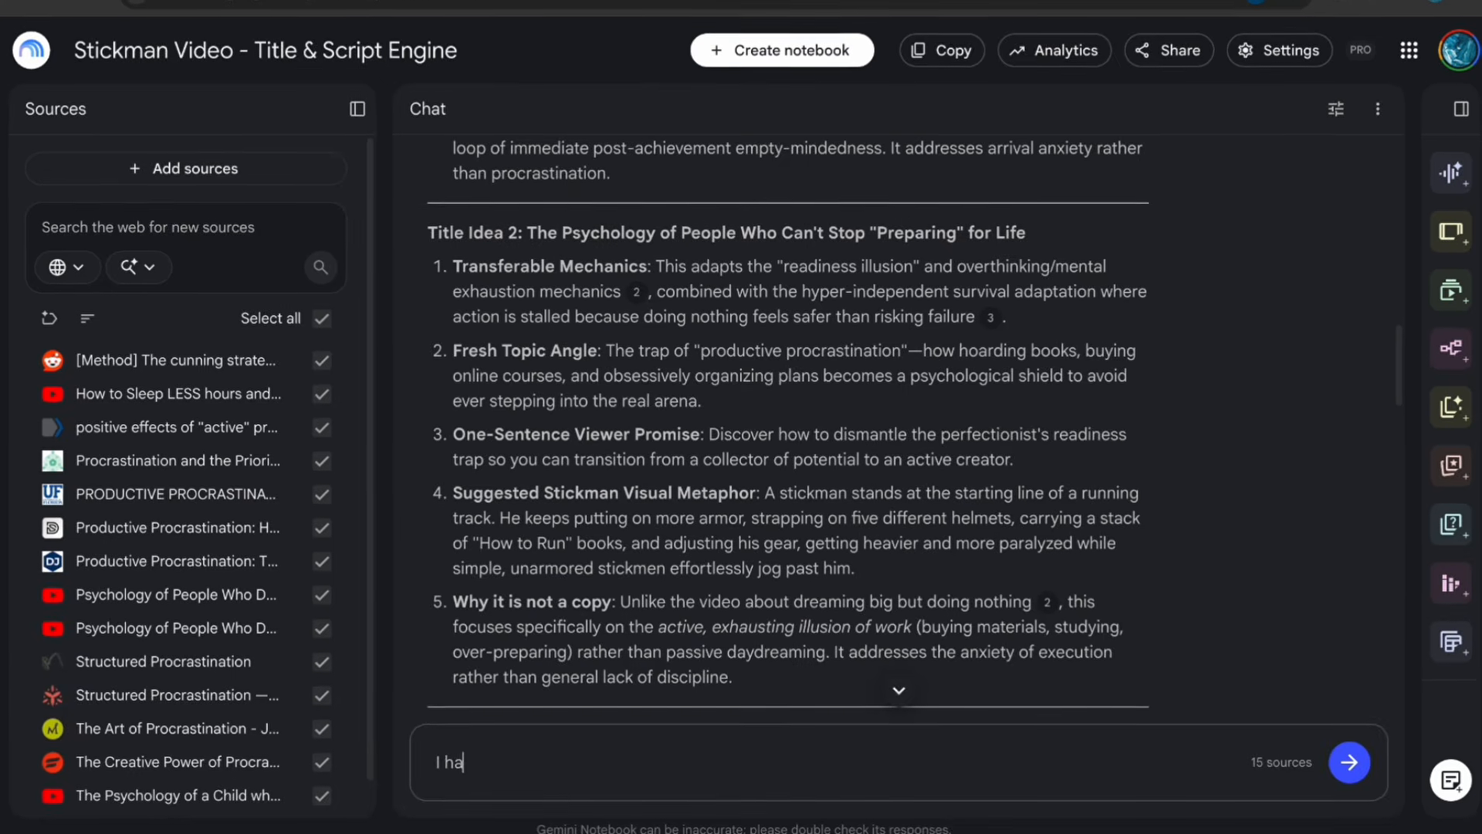
- Send the chat request "I have selected title idea 2. Write a 900 word youtube script" and look through the generated script
type("ve selected title ideas")
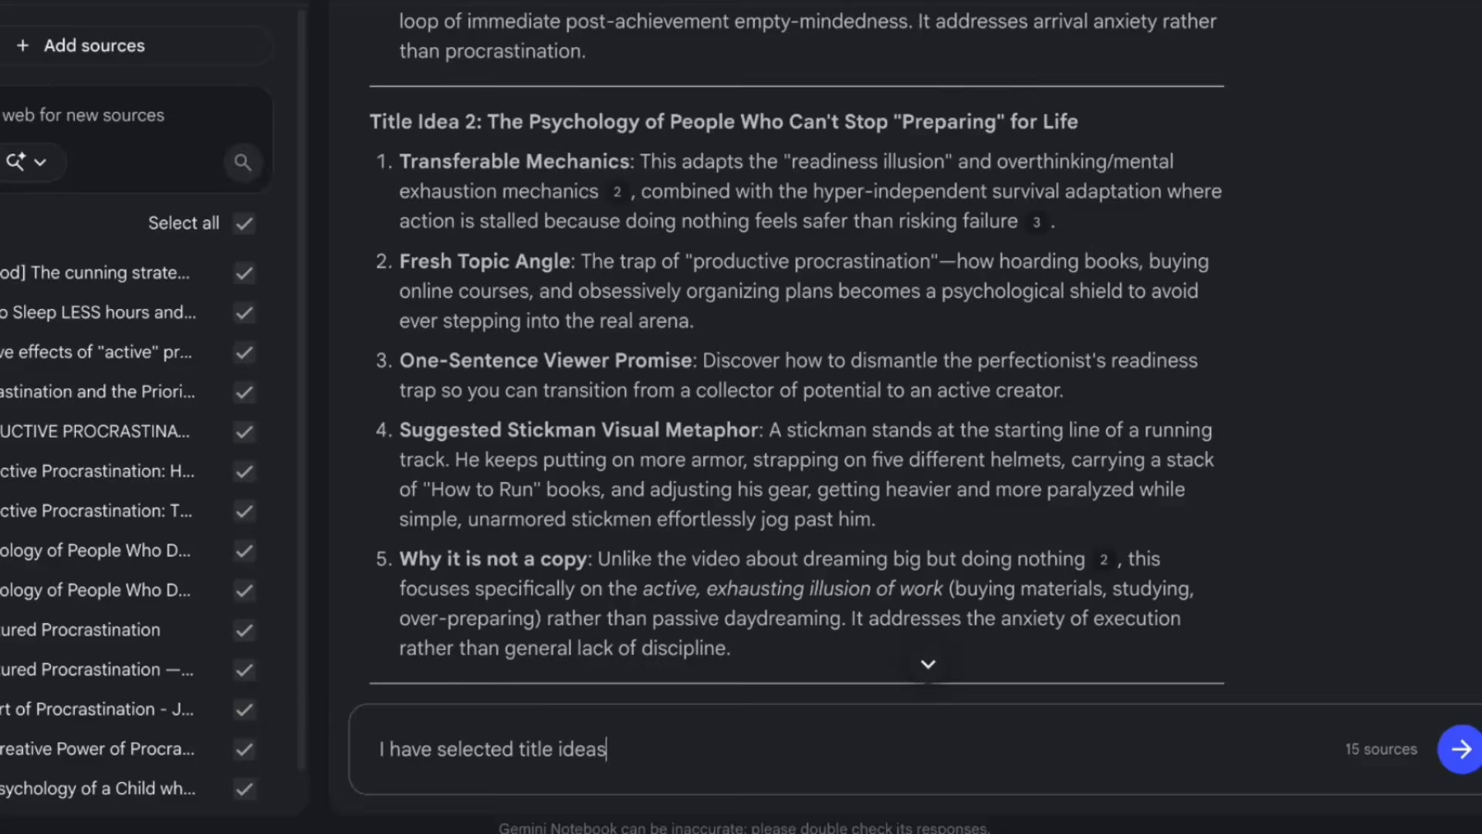
key("BackSpace")
type("2. Write a 900 wo")
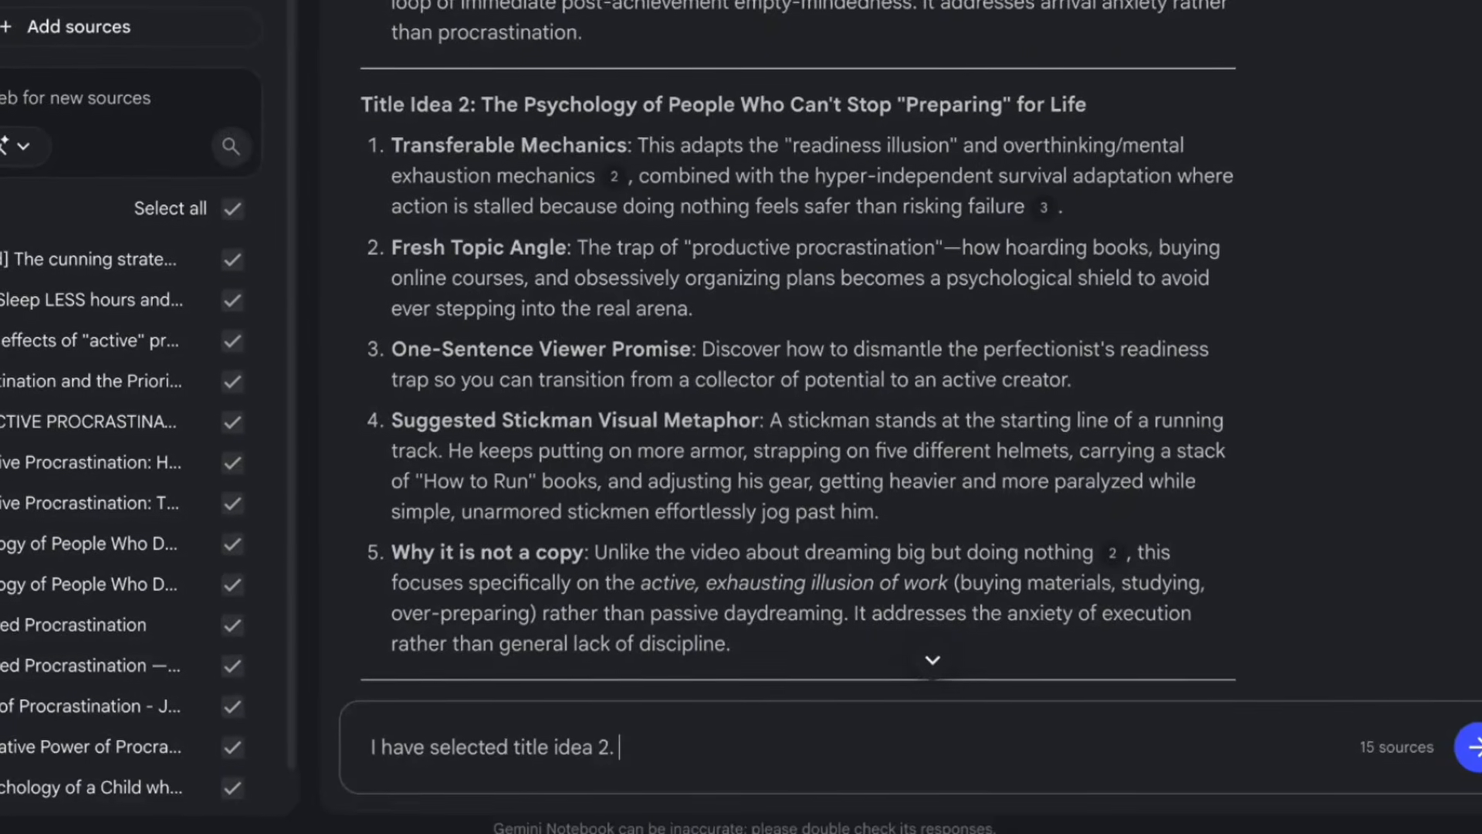
type("rd youtube script")
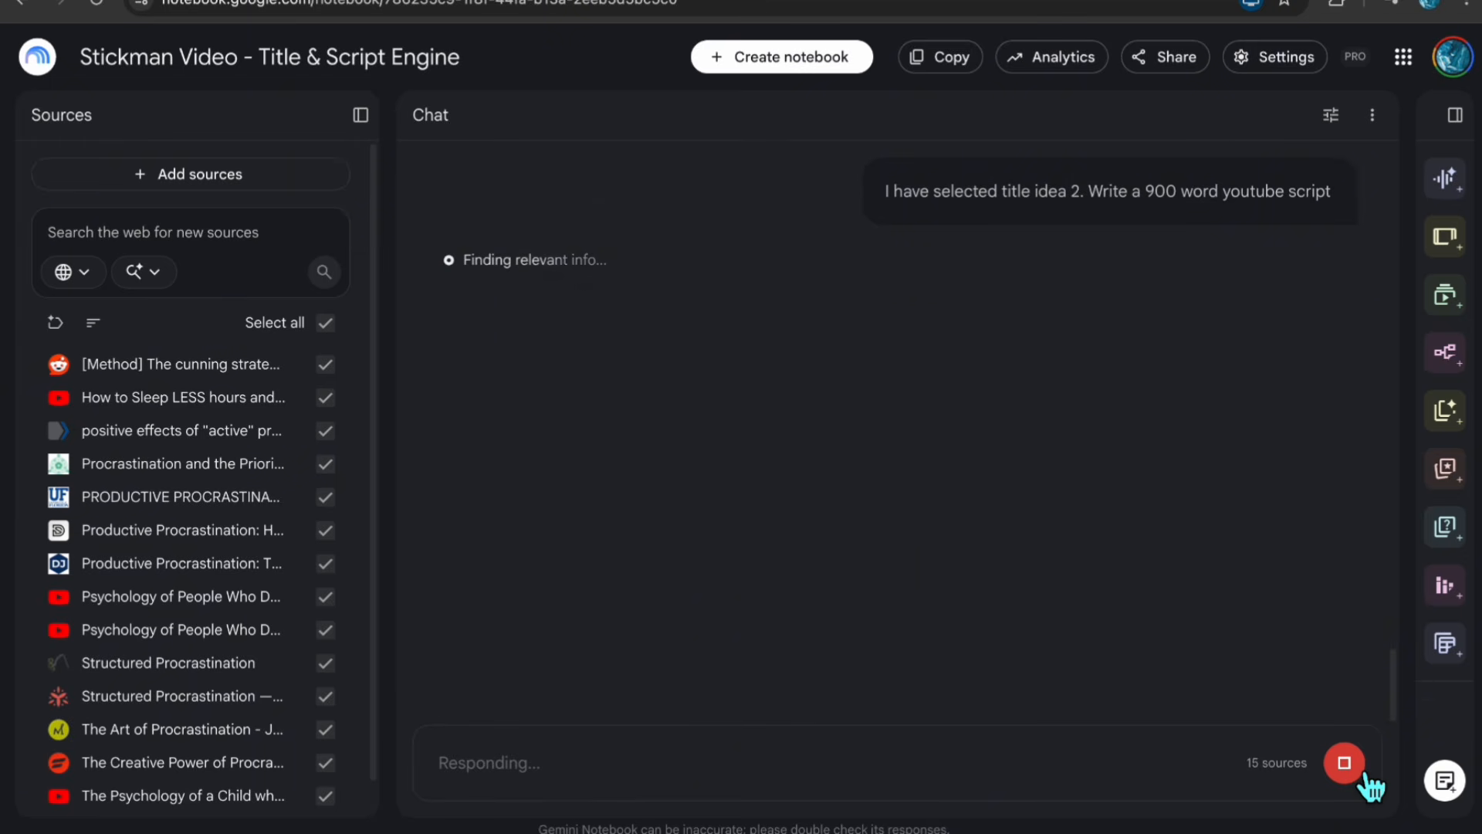
left_click_drag(1399, 546, 1391, 588)
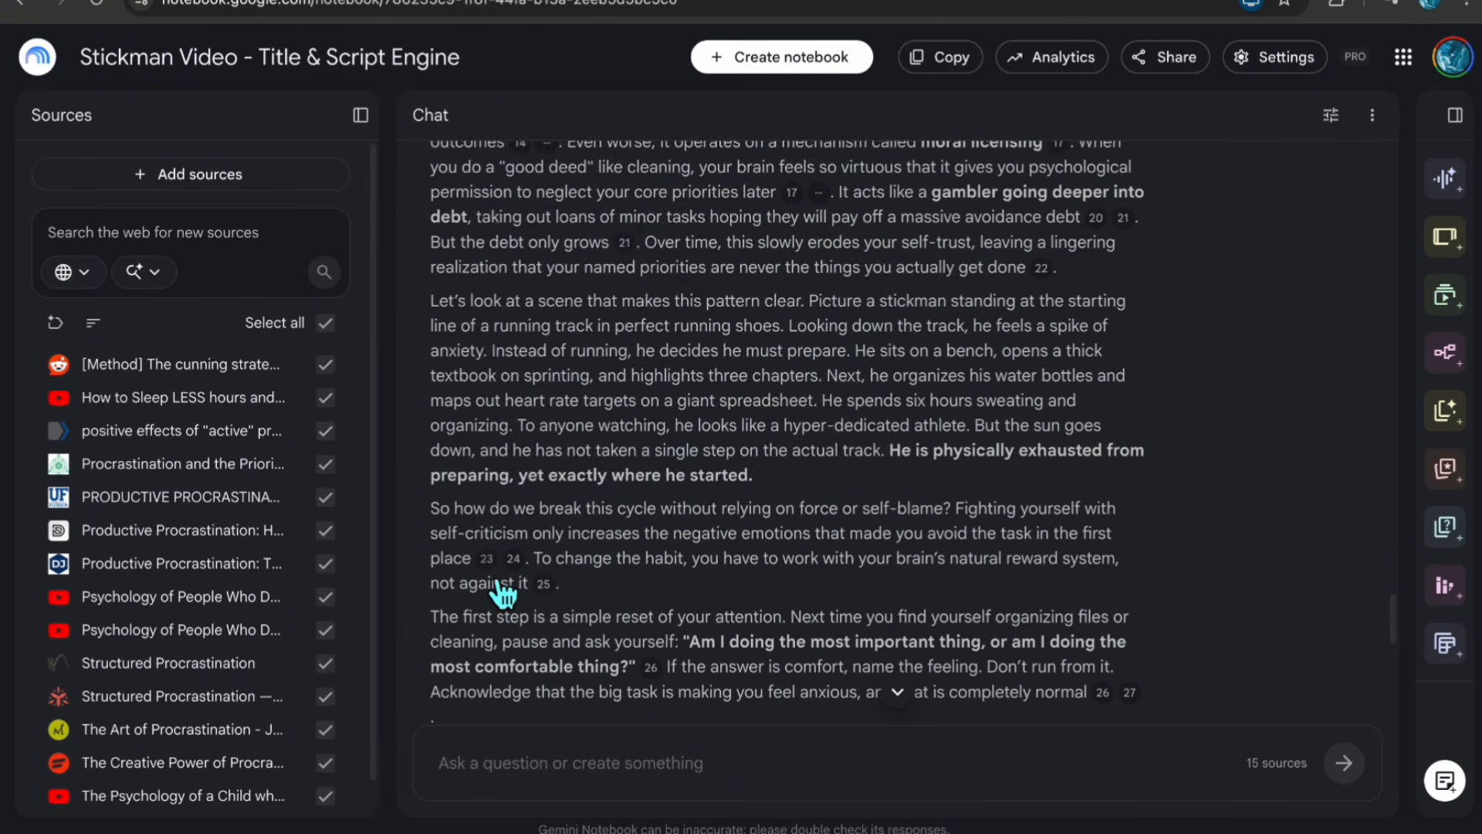
- Switch to the Prompts document in Google Docs and copy the full "PROMPT — Stickman Visual System" text through its script placeholder
mouse_move(495, 589)
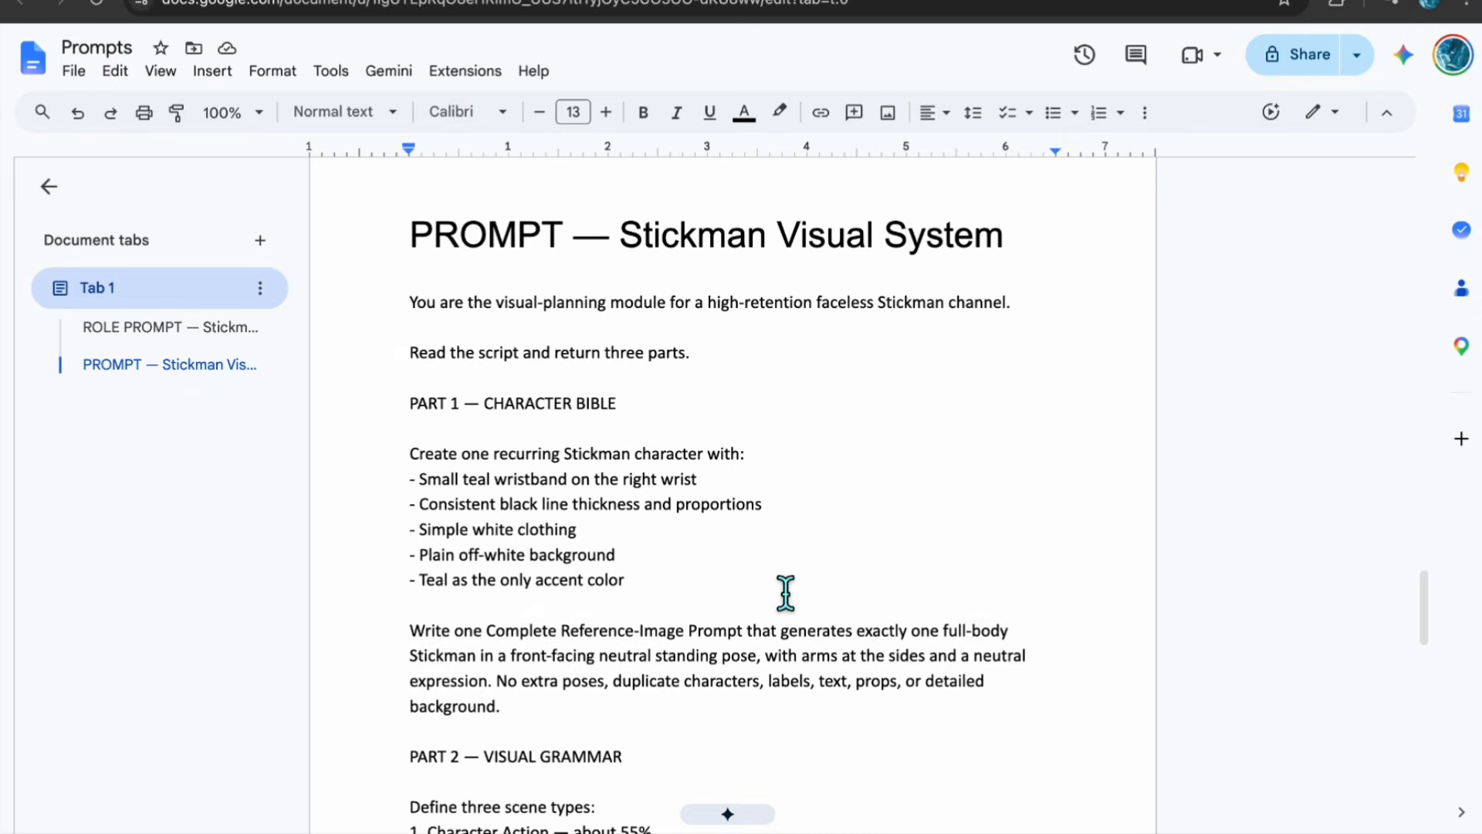
scroll(787, 660, "down", 10)
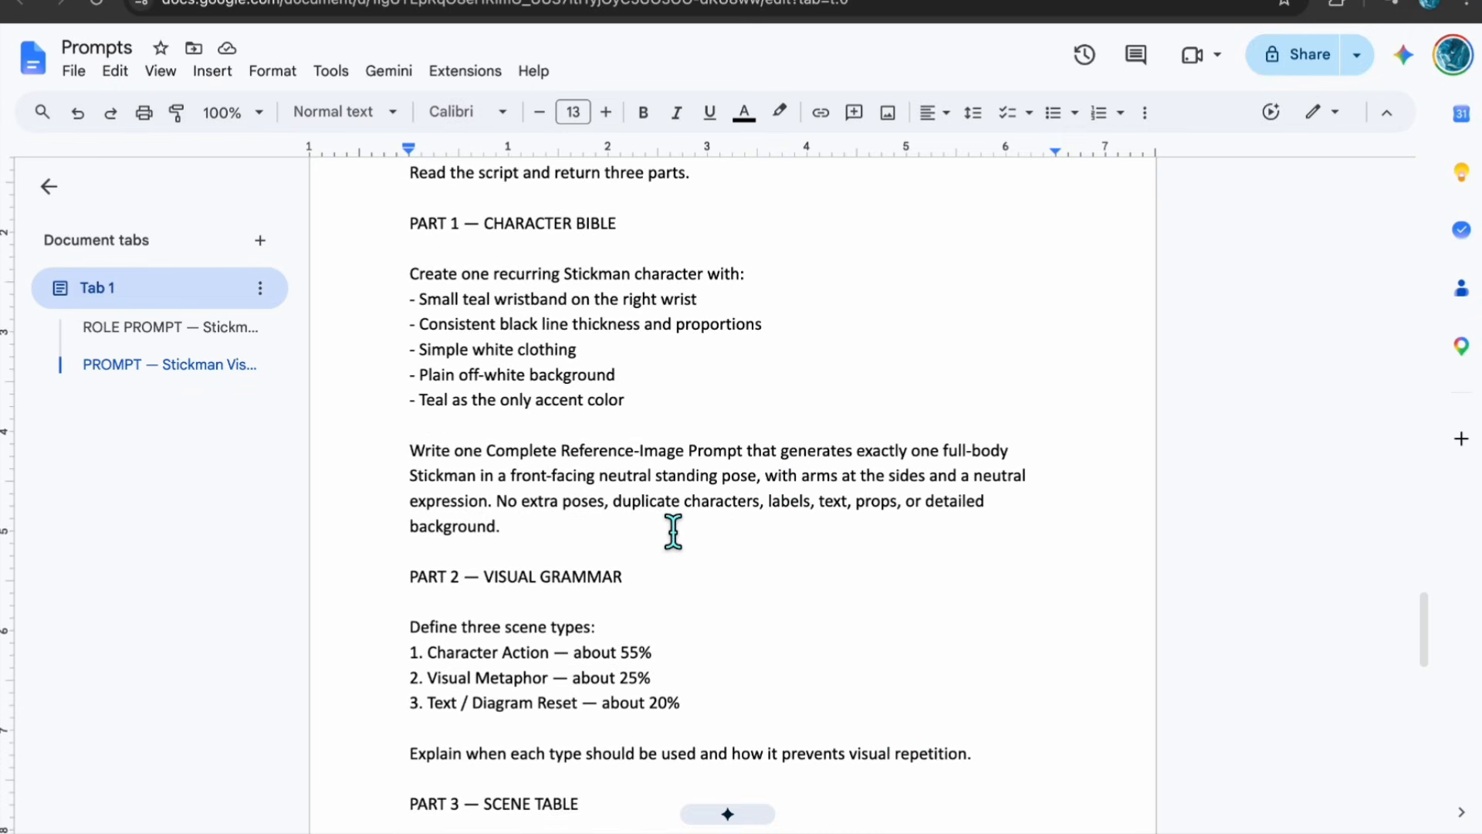
scroll(672, 531, "down", 5)
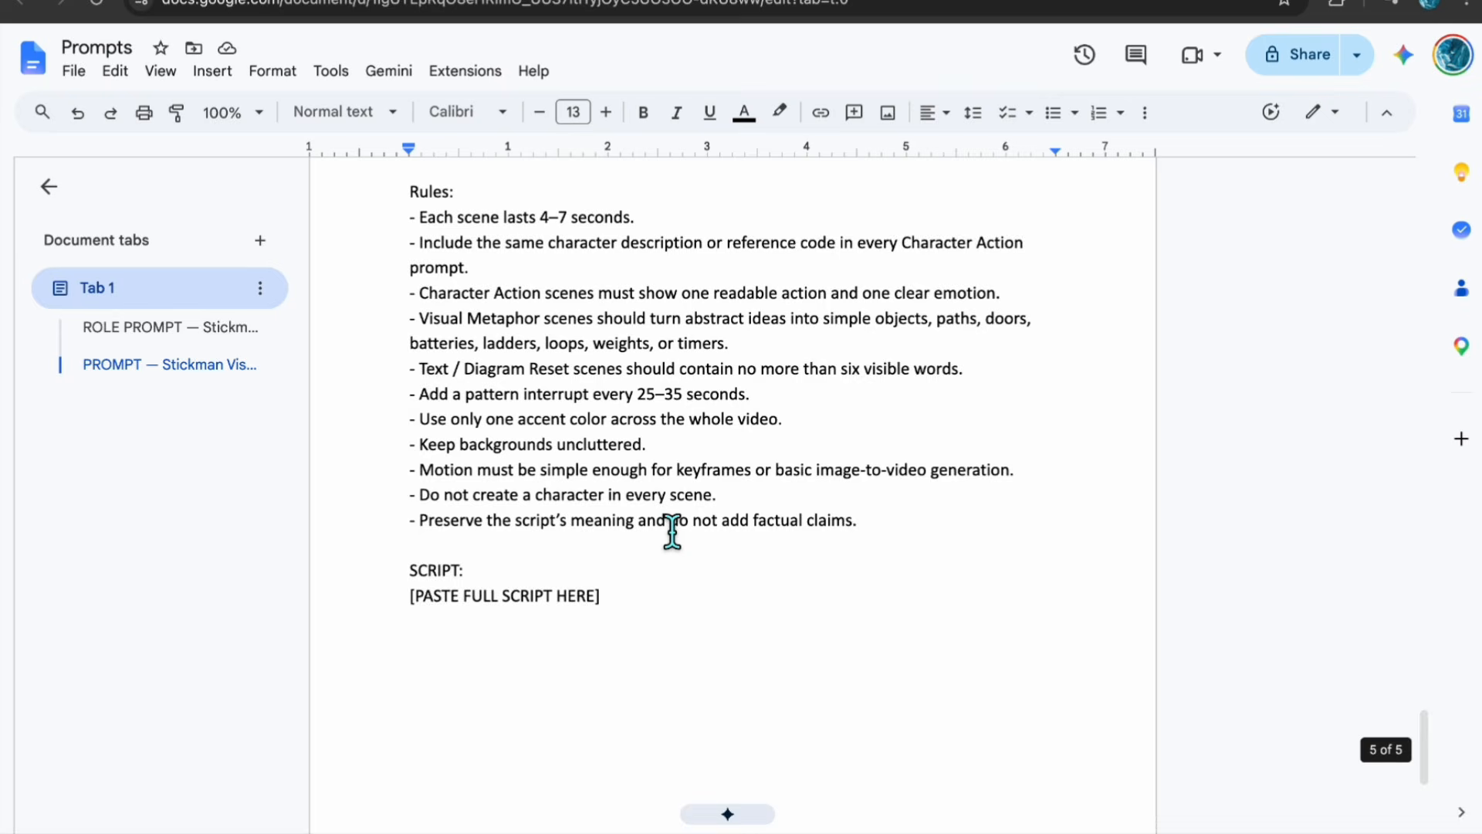
left_click(625, 606, "shift")
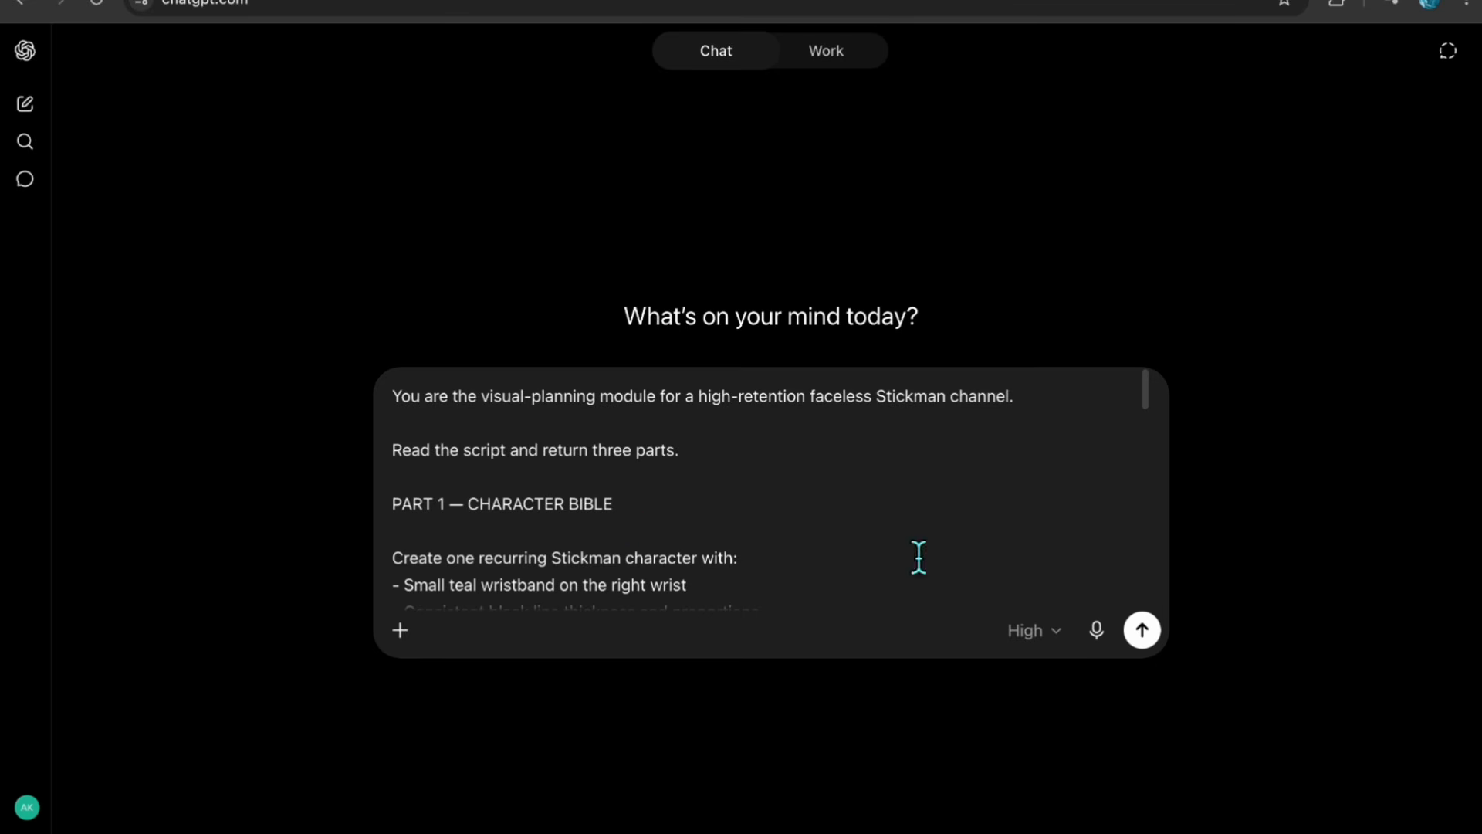
- Paste the visual system prompt into a new ChatGPT chat, replace the script placeholder with the script from Gemini Notebook, and send it
left_click_drag(1151, 405, 1147, 602)
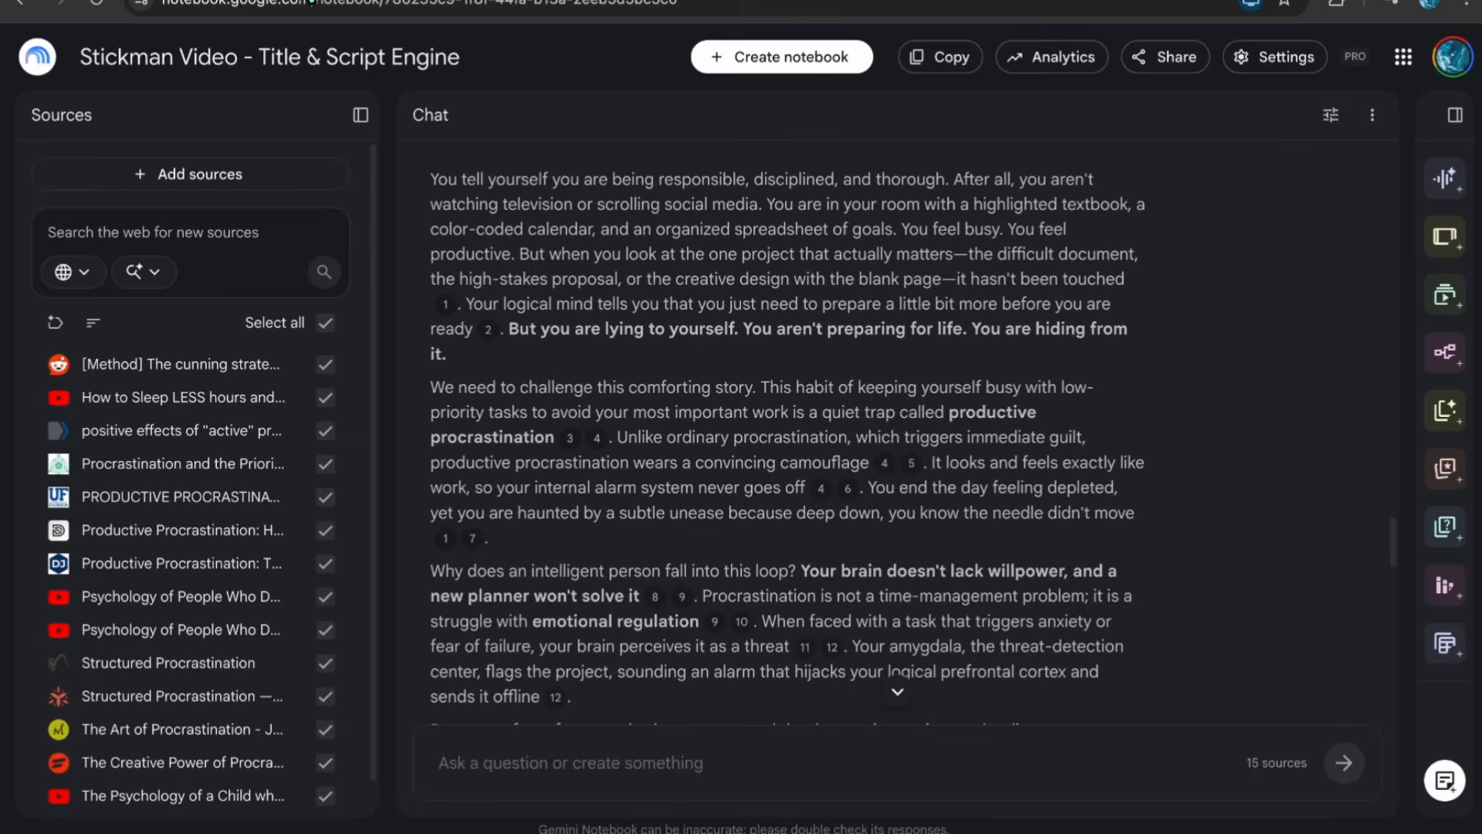
left_click_drag(433, 184, 461, 344)
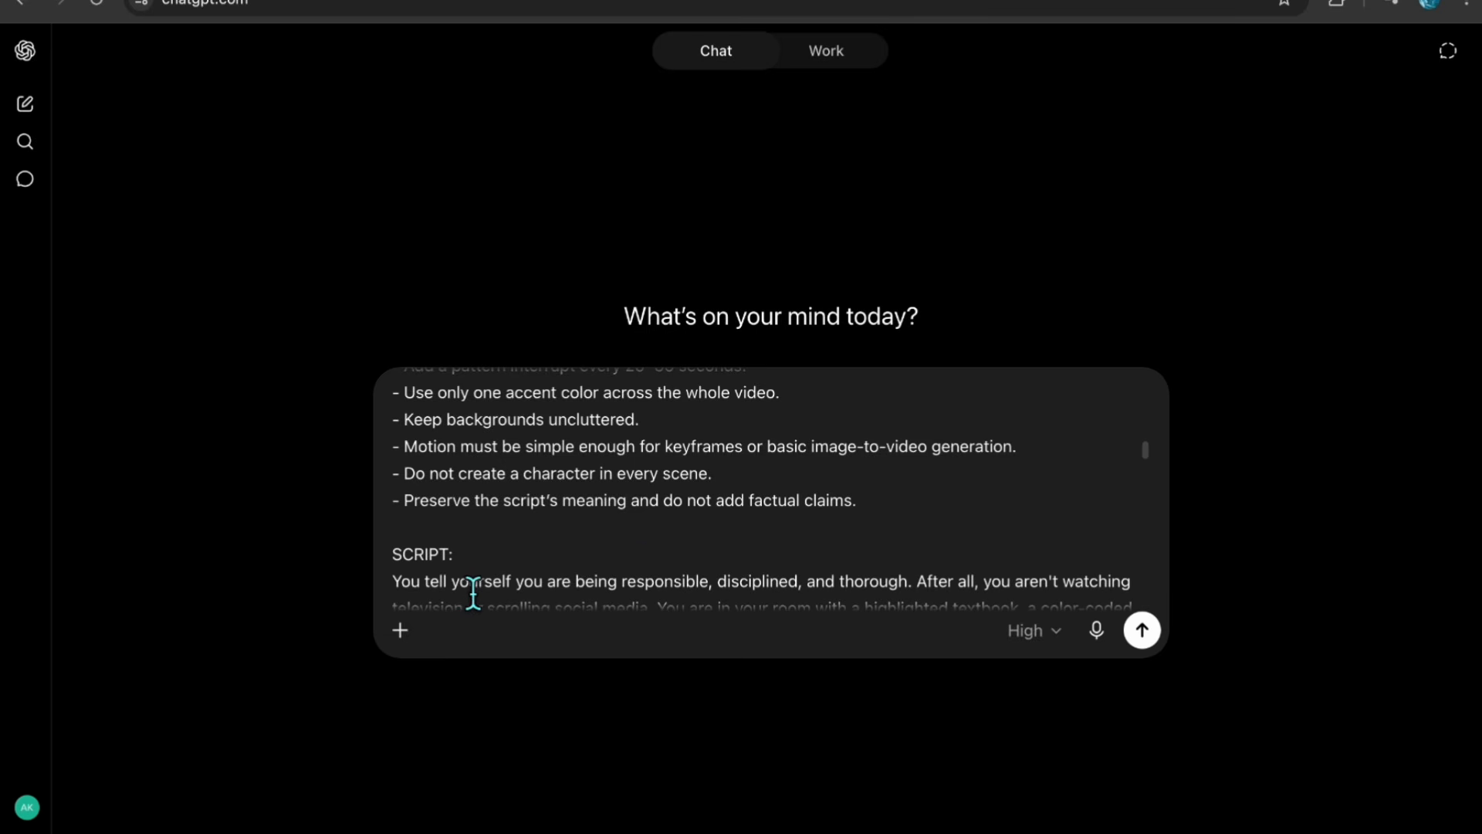
scroll(893, 593, "down", 3)
left_click(1149, 639)
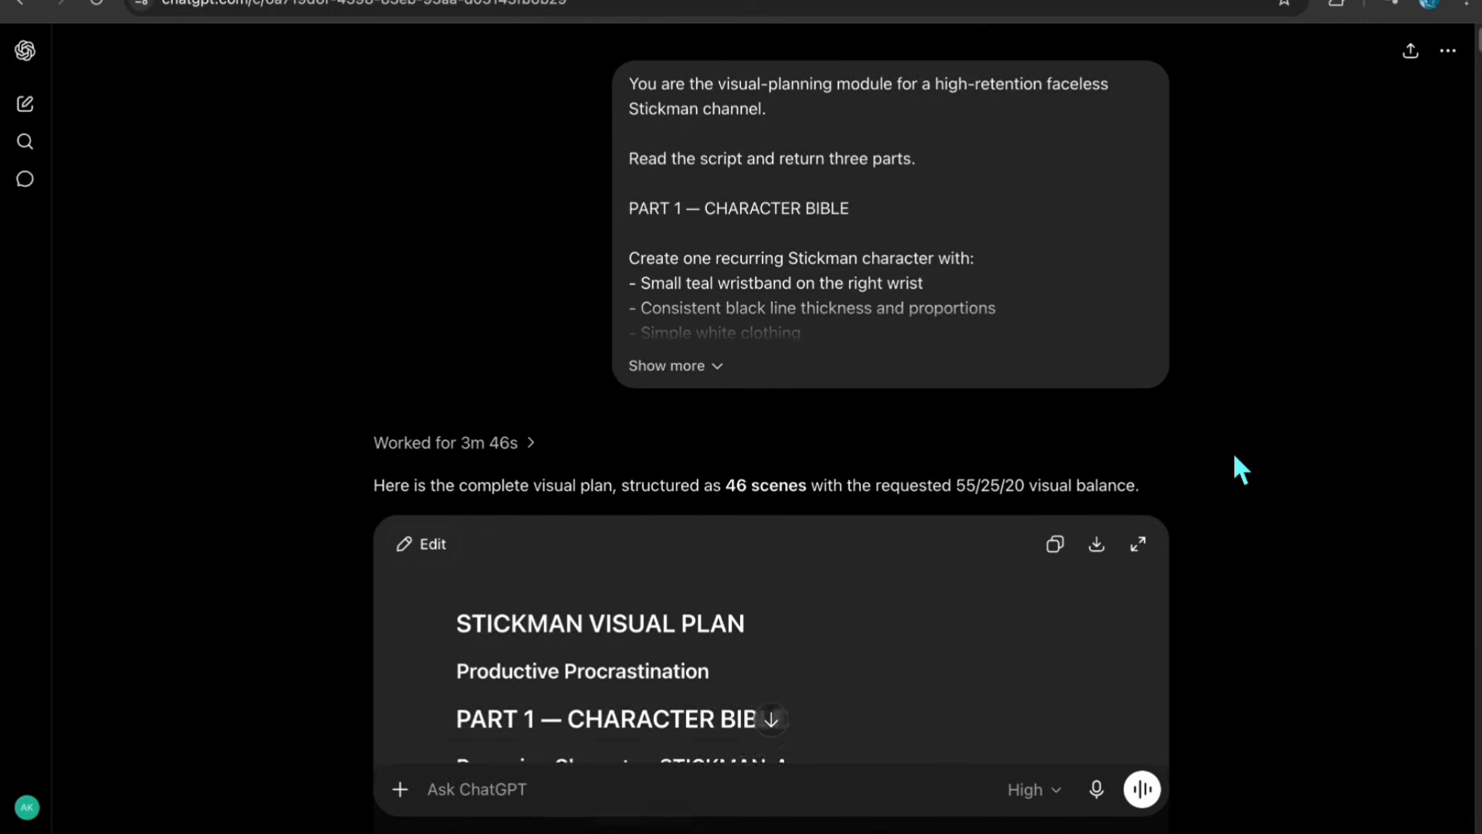
- Examine Part 1, the Character Bible, including the stickman's core design, color system and Complete Reference-Image Prompt
scroll(1233, 452, "down", 5)
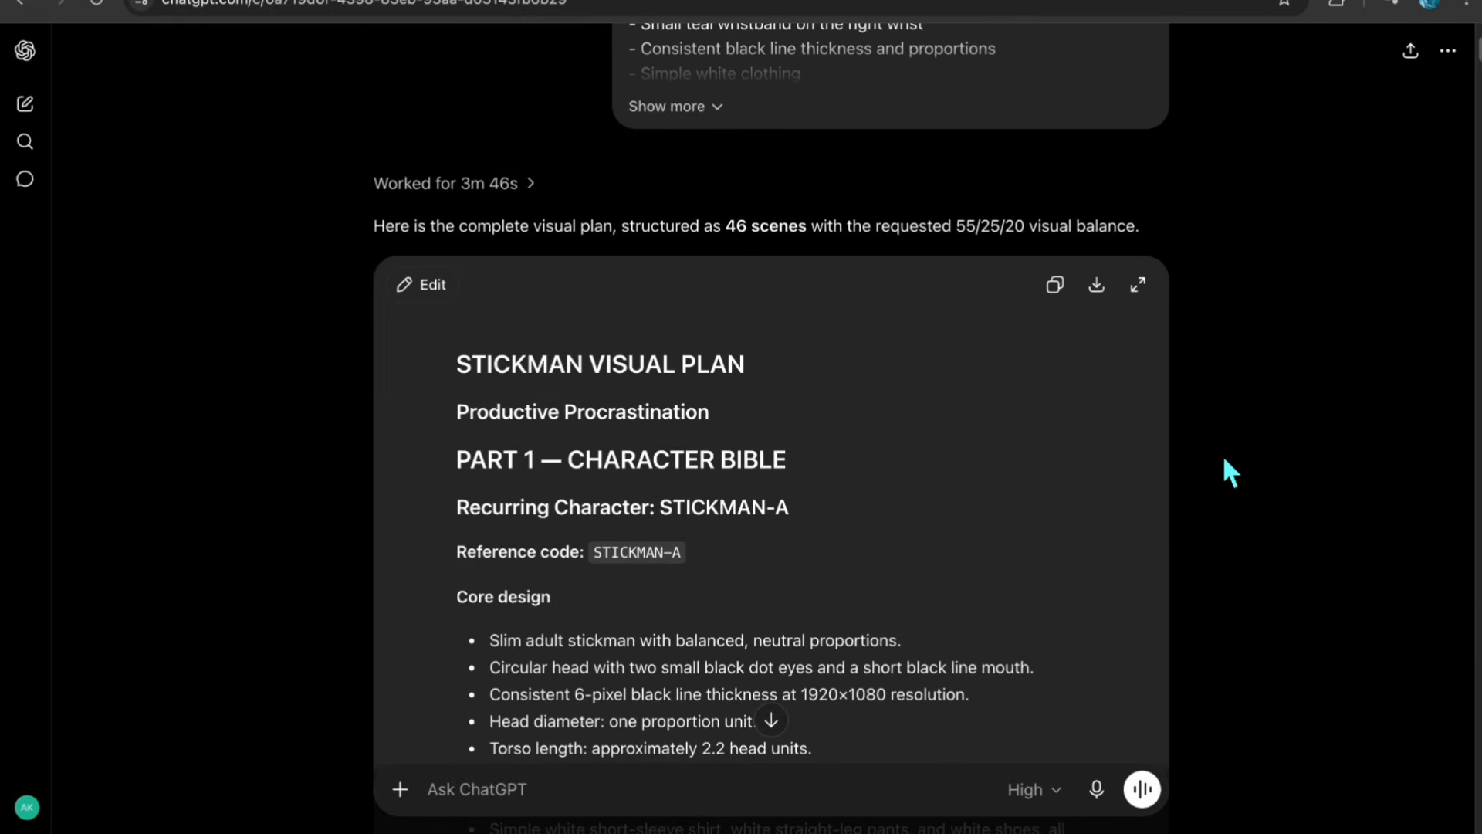
scroll(1221, 459, "down", 1)
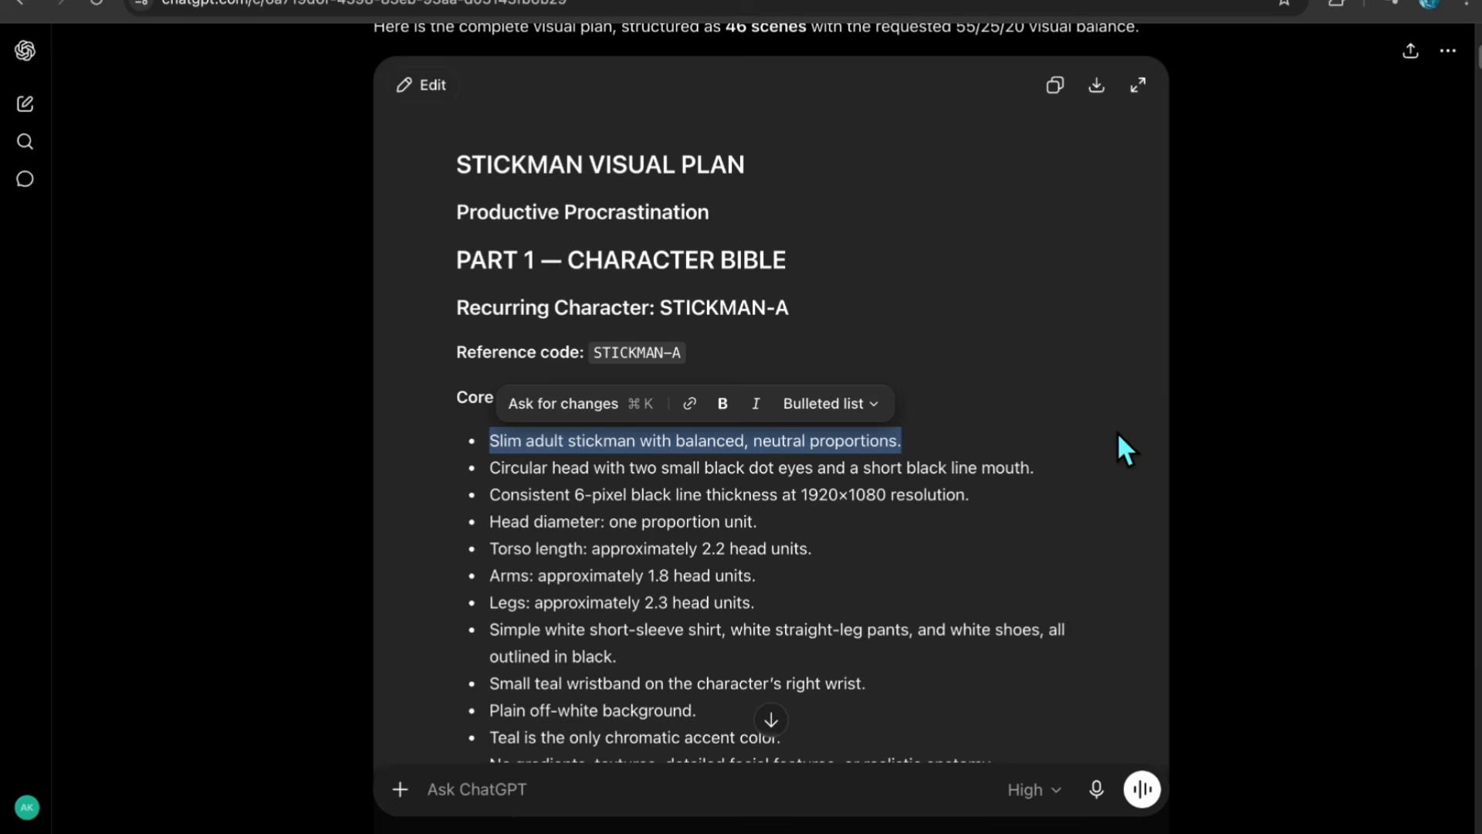
scroll(1119, 447, "down", 2)
triple_click(881, 588)
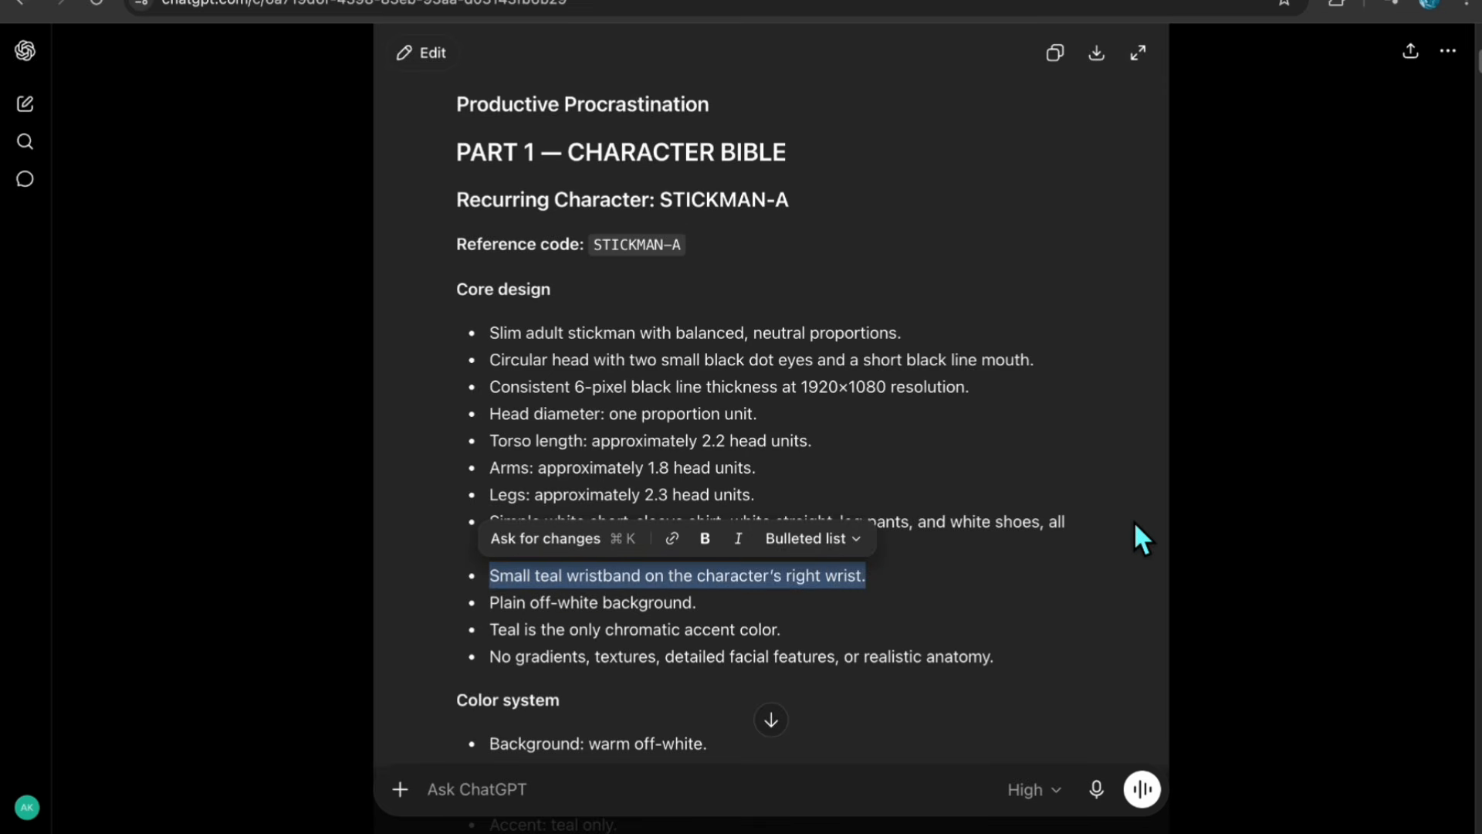
scroll(1067, 494, "down", 8)
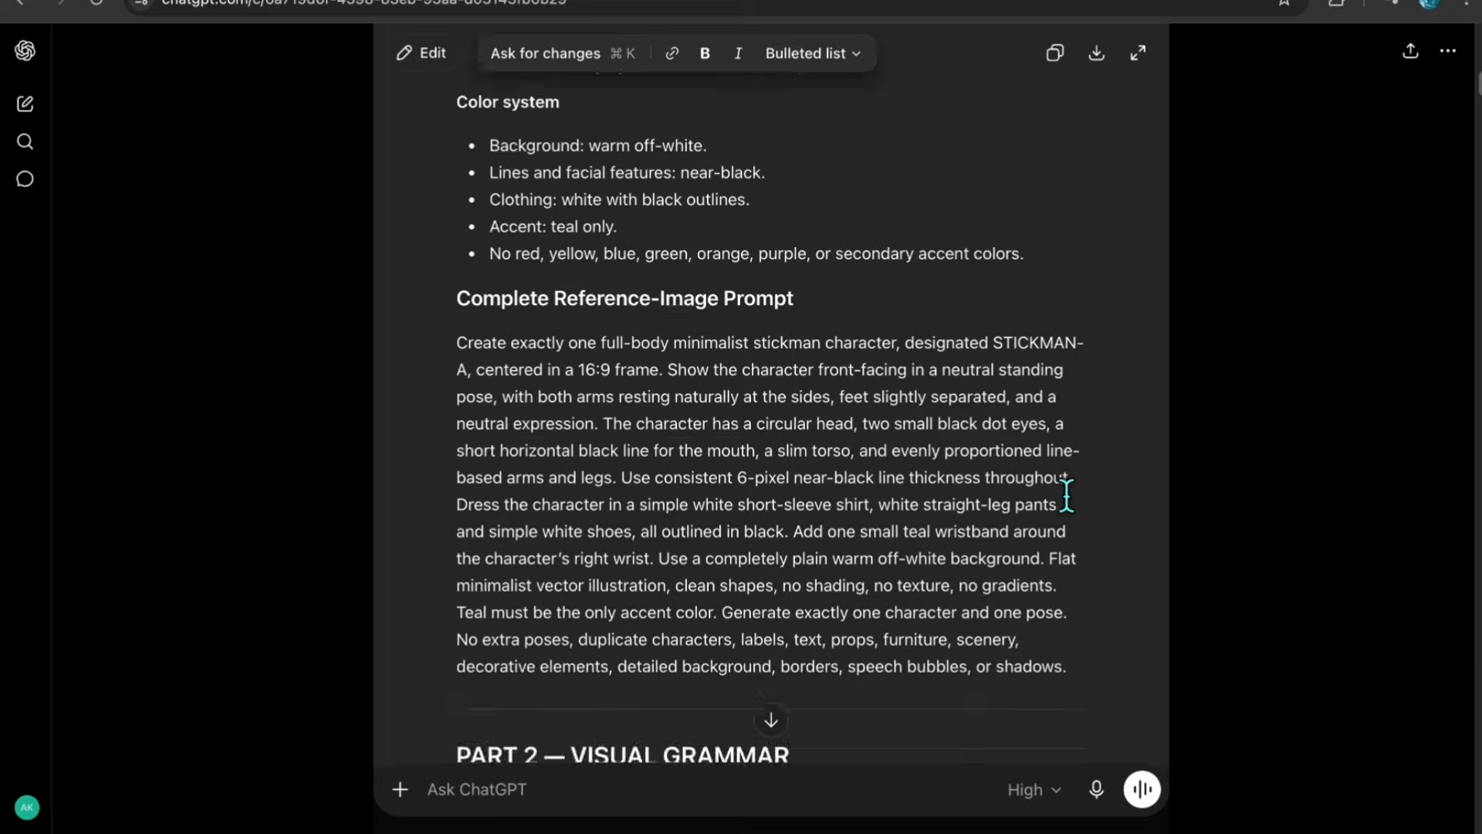
scroll(1066, 491, "down", 3)
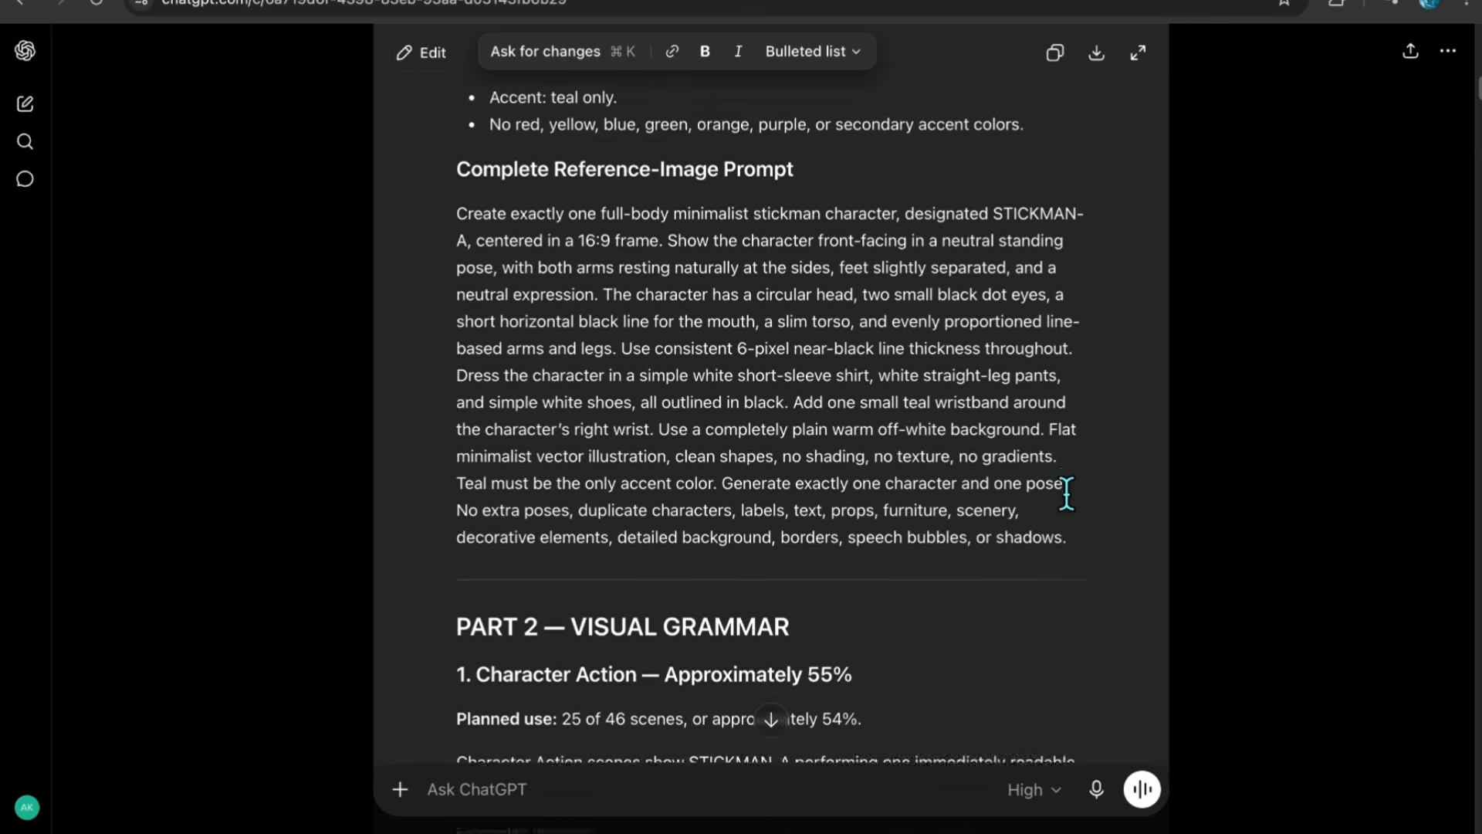
scroll(1066, 494, "up", 1)
left_click_drag(466, 198, 668, 199)
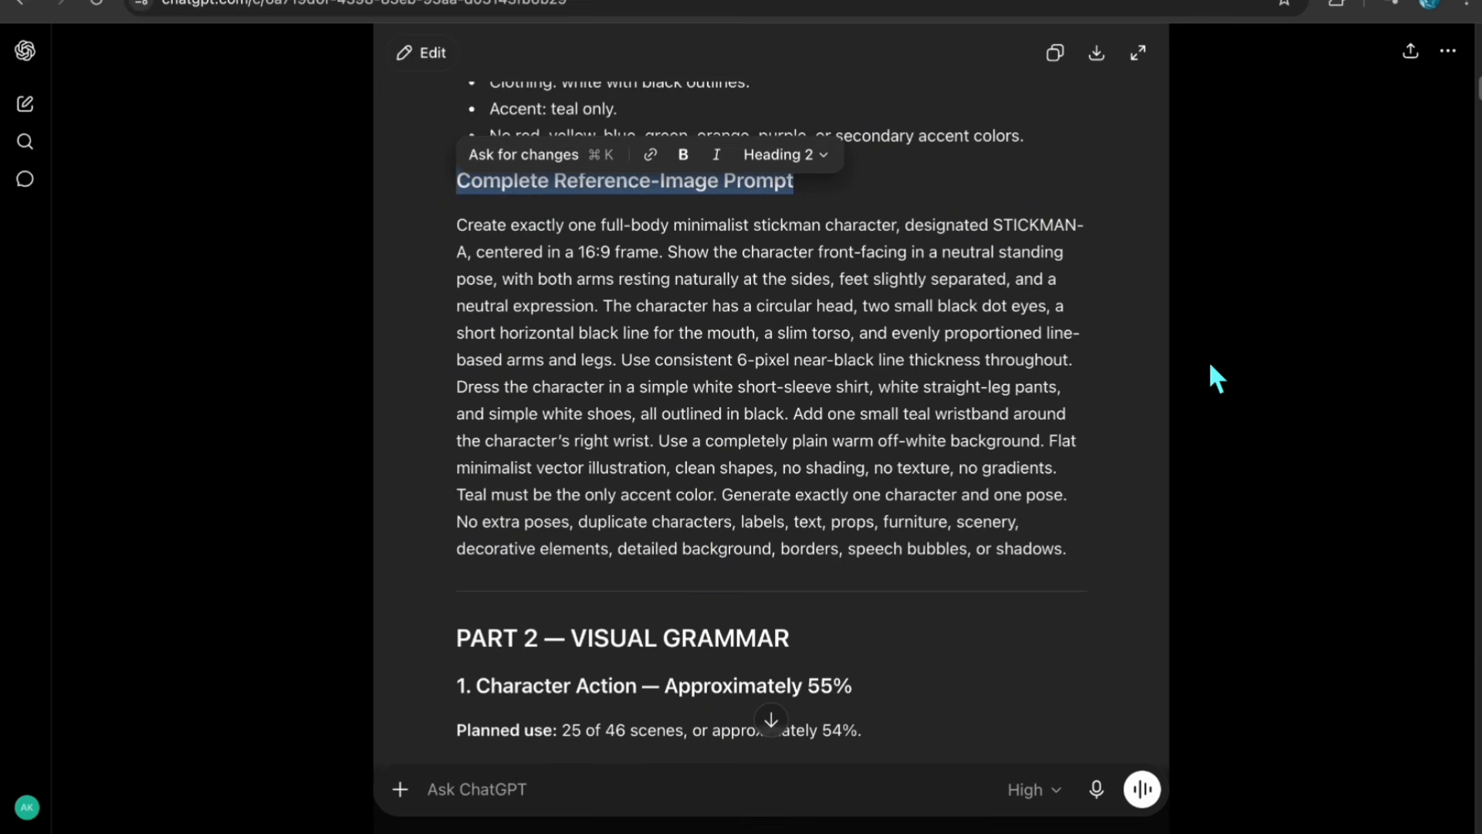
- Review the Visual Grammar scene types and Scene 1's voiceover, scene type, image prompt and motion instruction in the Scene Table
scroll(1207, 359, "down", 6)
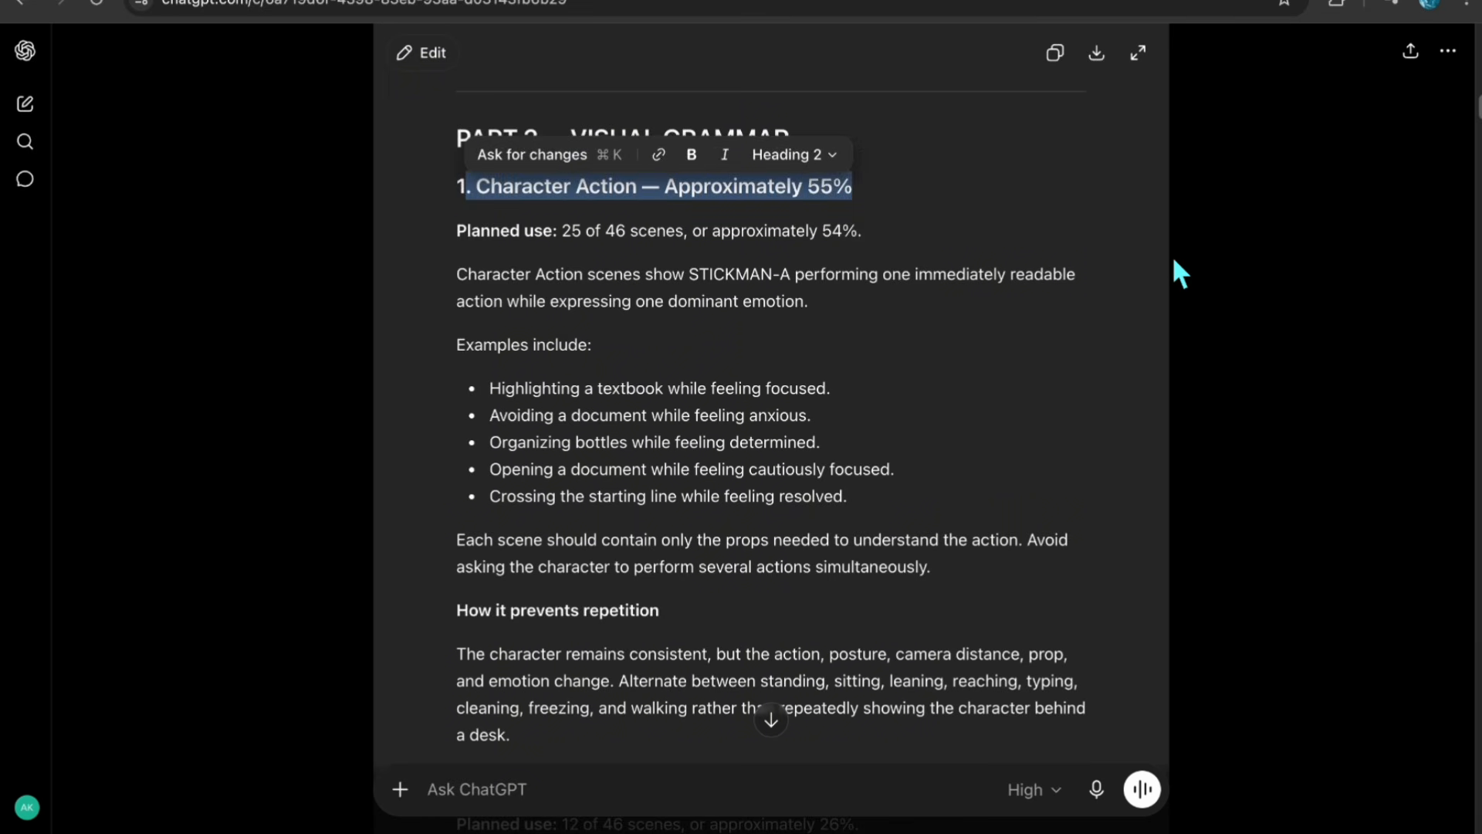
scroll(1098, 278, "down", 5)
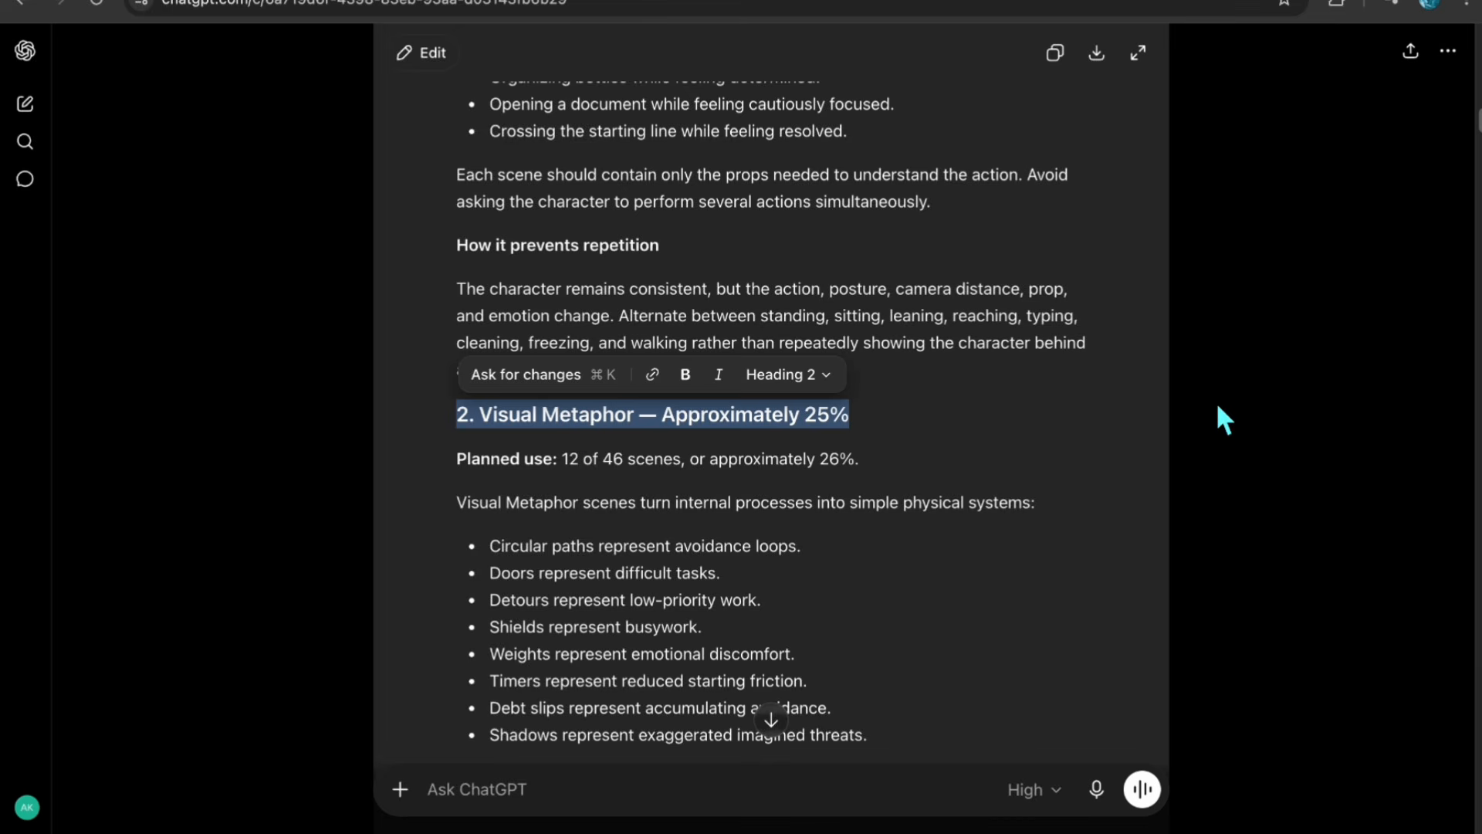
scroll(1225, 421, "down", 10)
left_click_drag(890, 281, 855, 293)
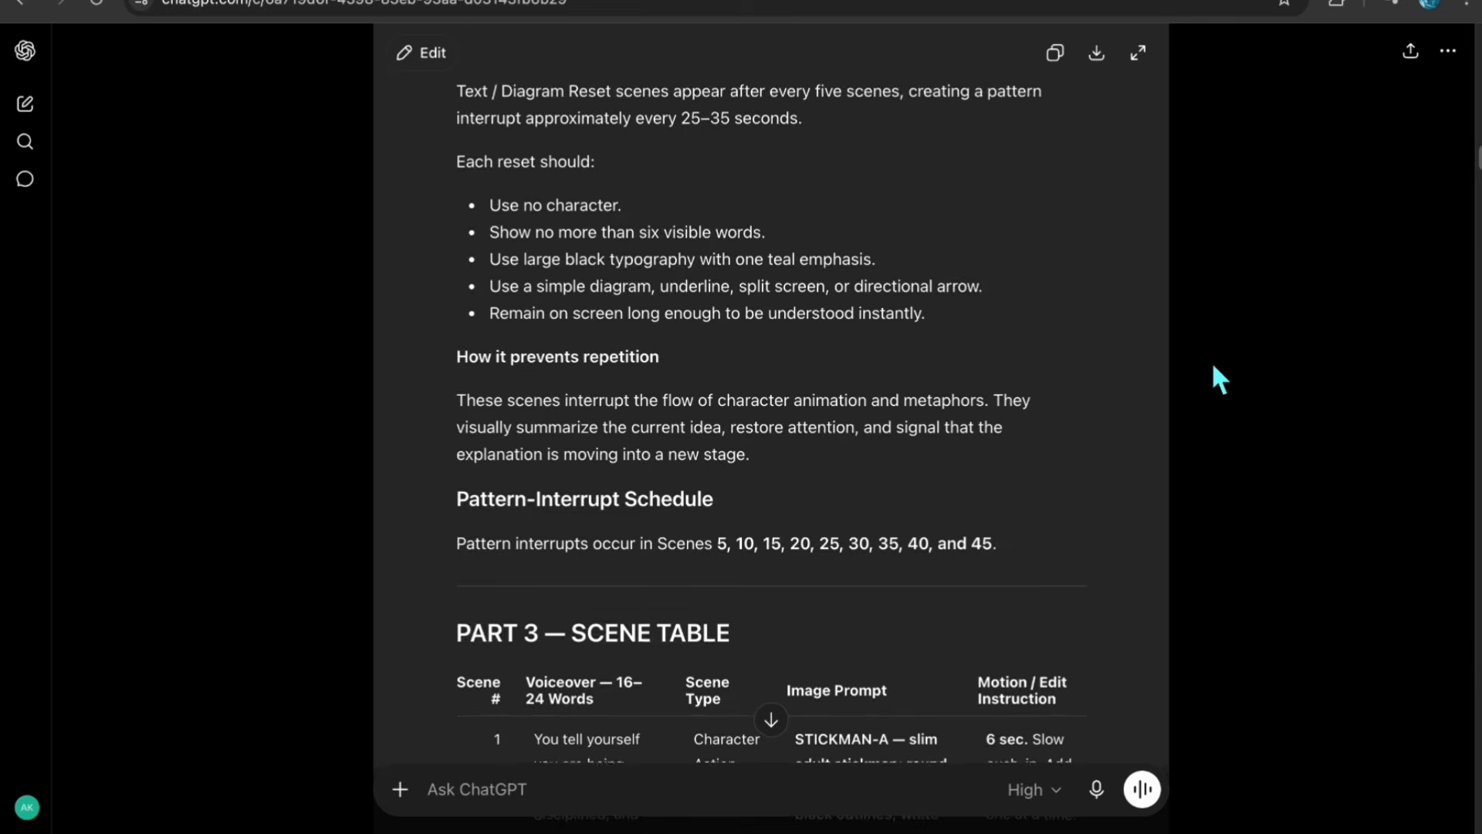
scroll(1218, 379, "down", 5)
scroll(1214, 371, "down", 1)
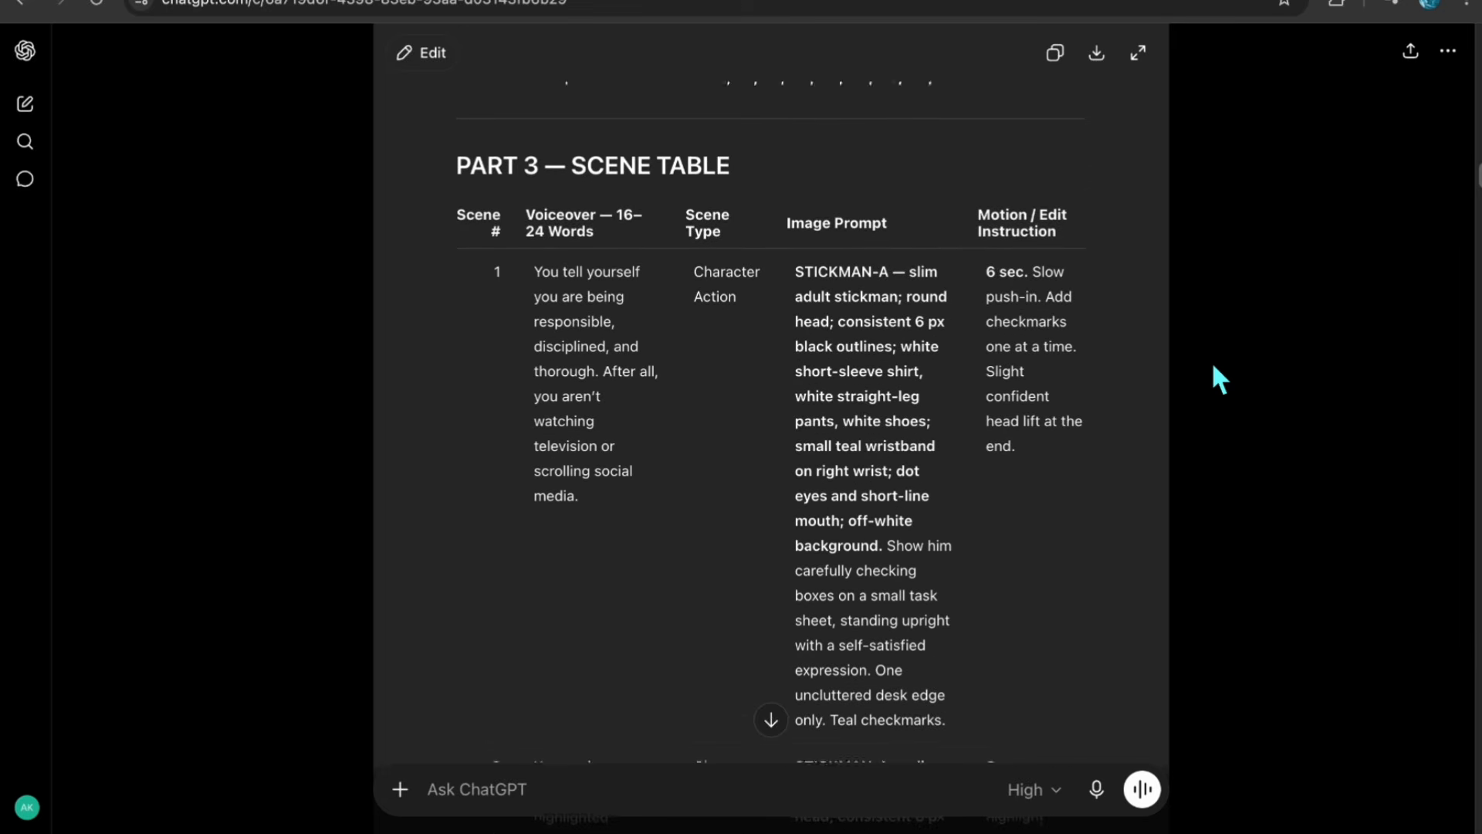
triple_click(581, 378)
double_click(716, 271)
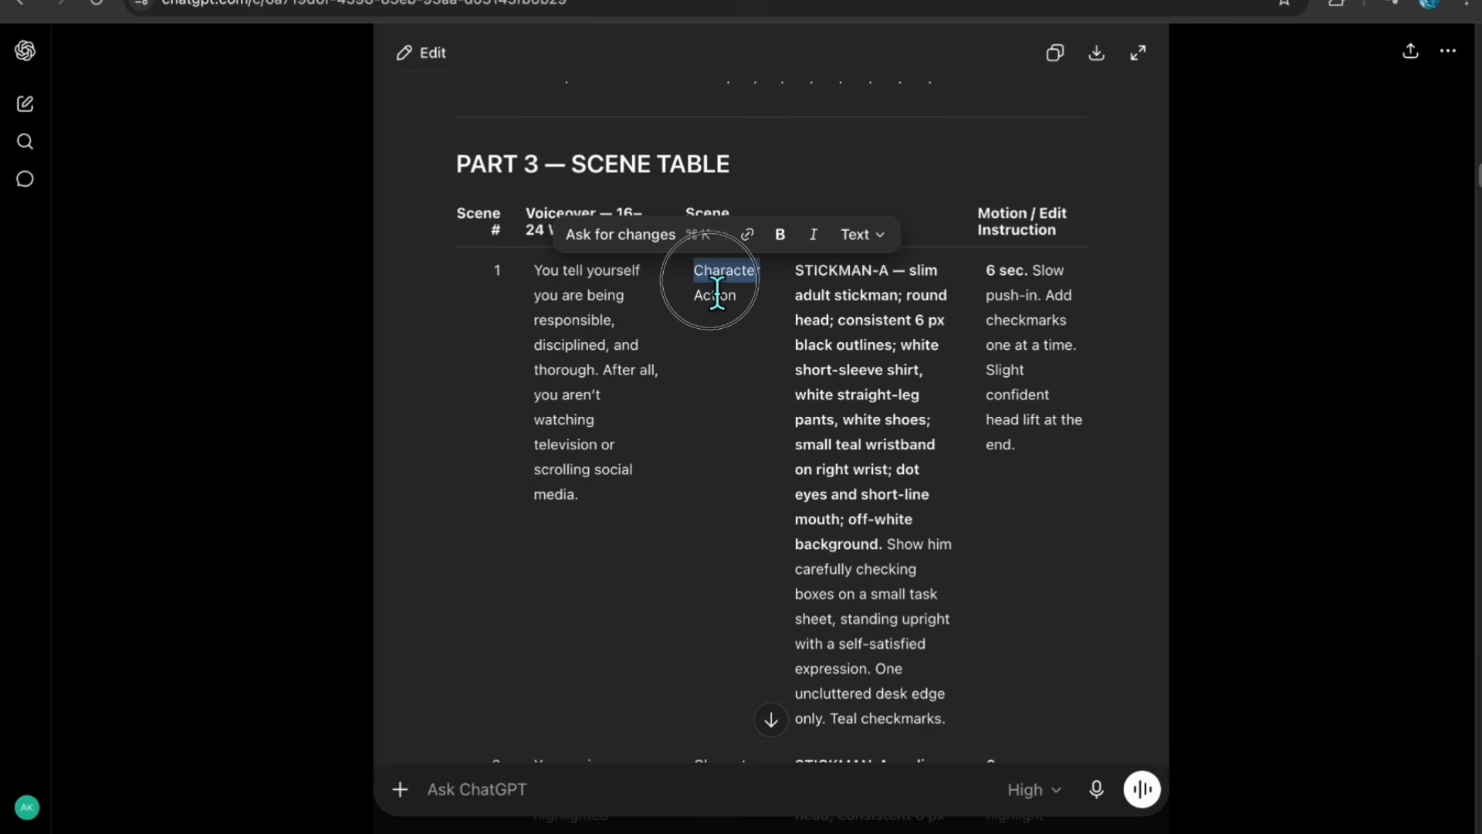
triple_click(848, 454)
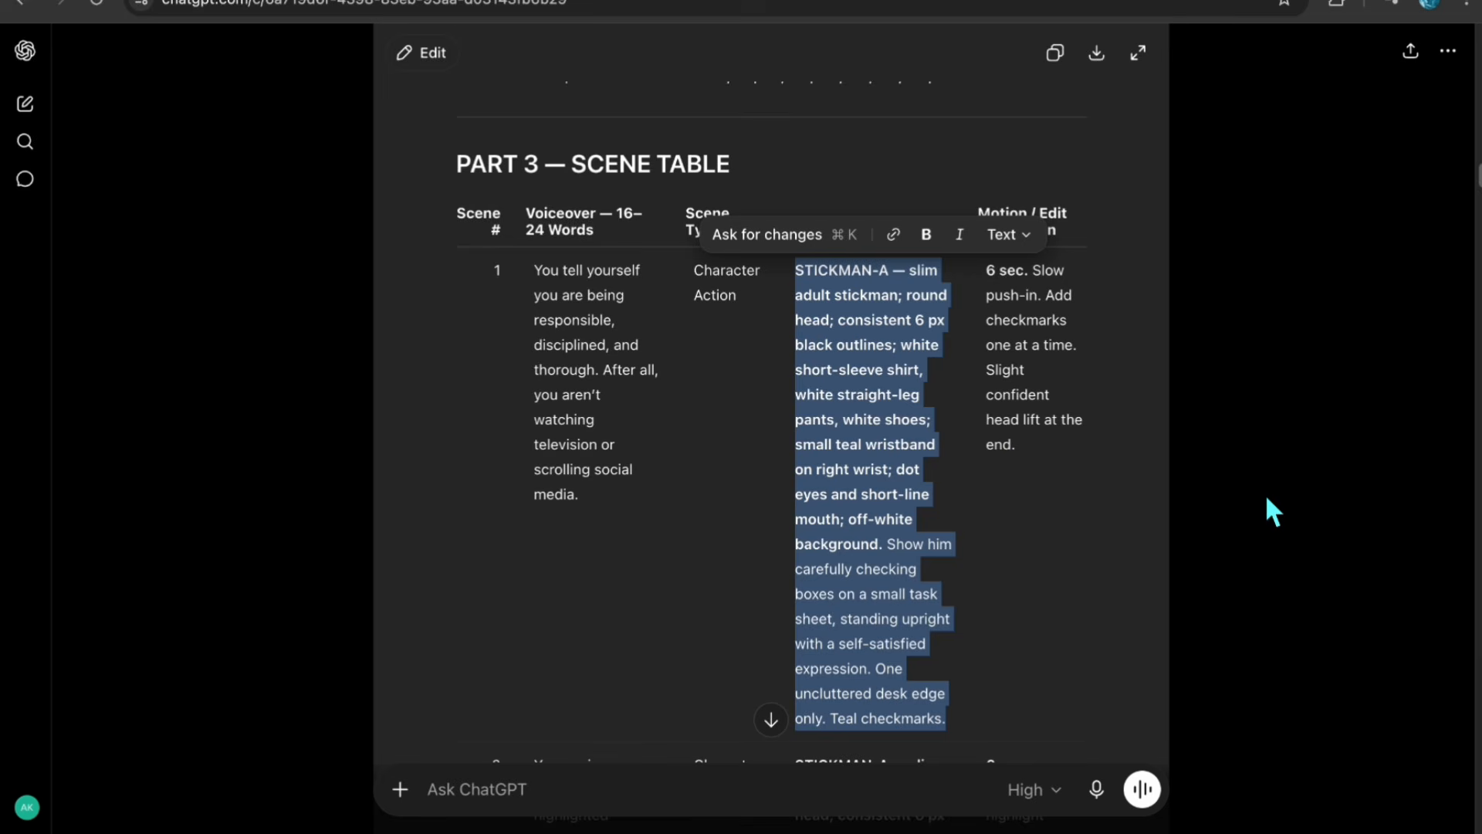
triple_click(1088, 343)
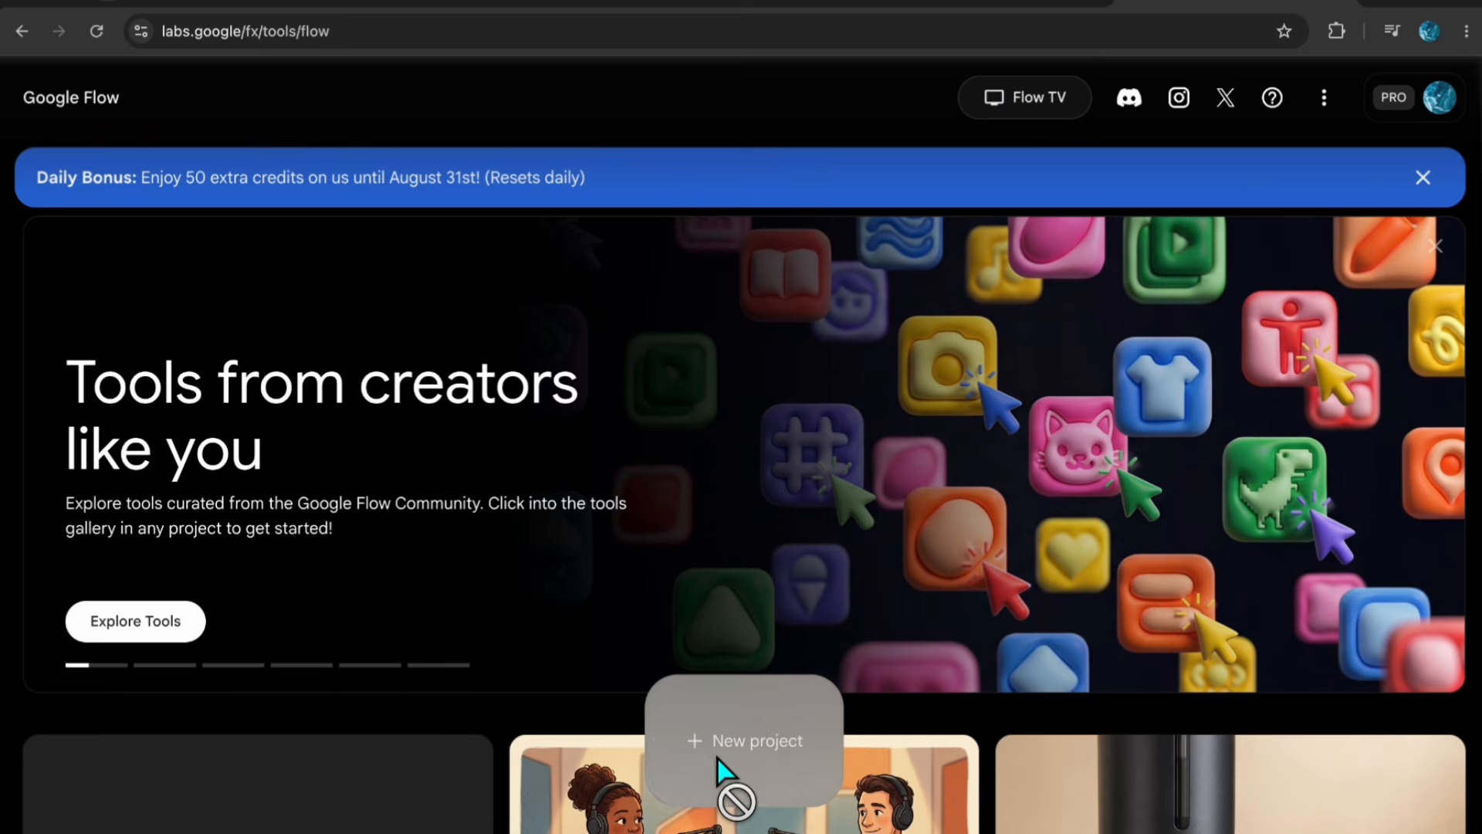
- Create a new project in Google Flow and copy the Complete Reference-Image Prompt paragraph from the ChatGPT visual plan
left_click(722, 766)
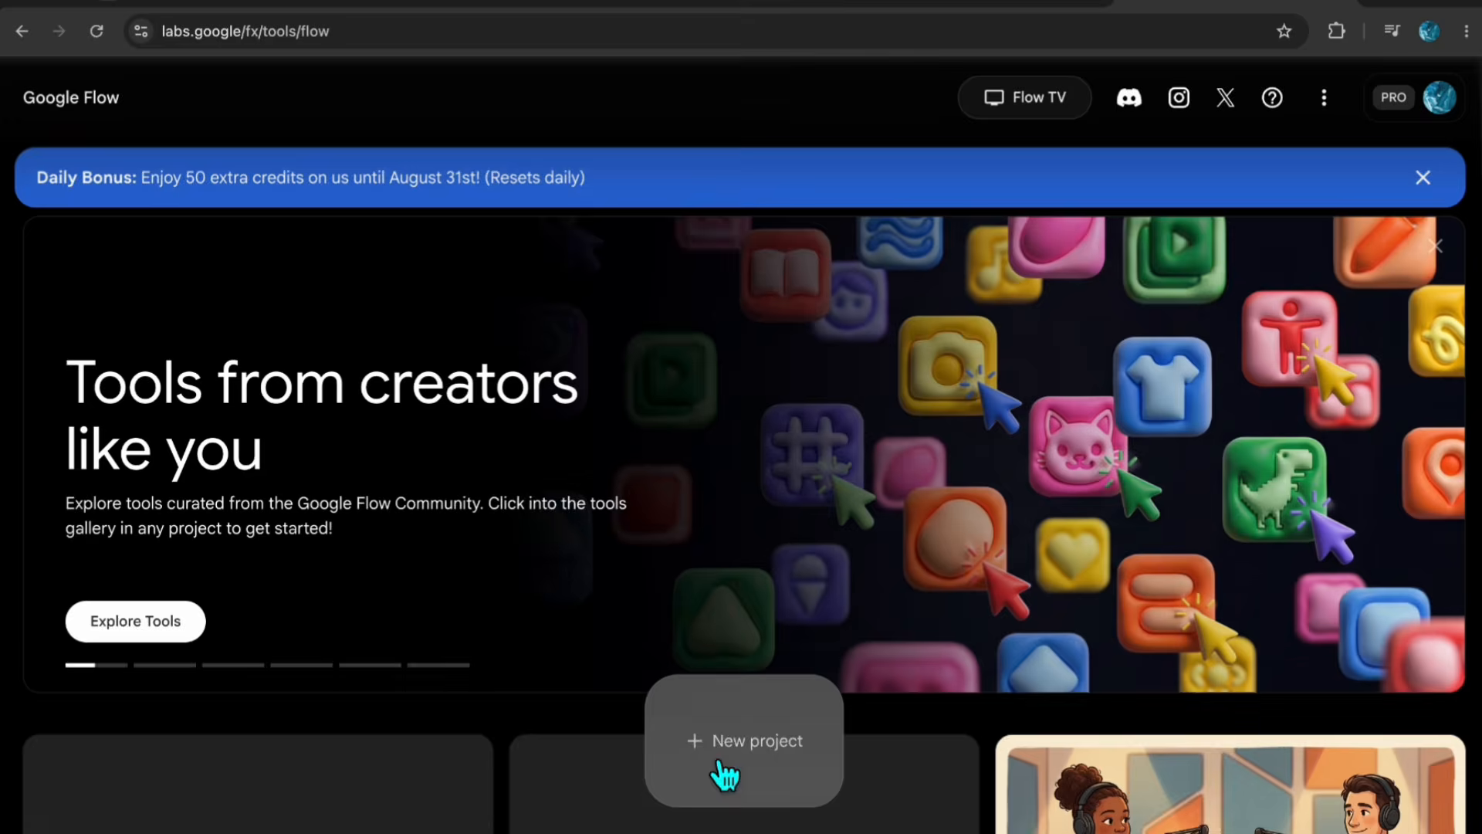
key("ctrl+Tab")
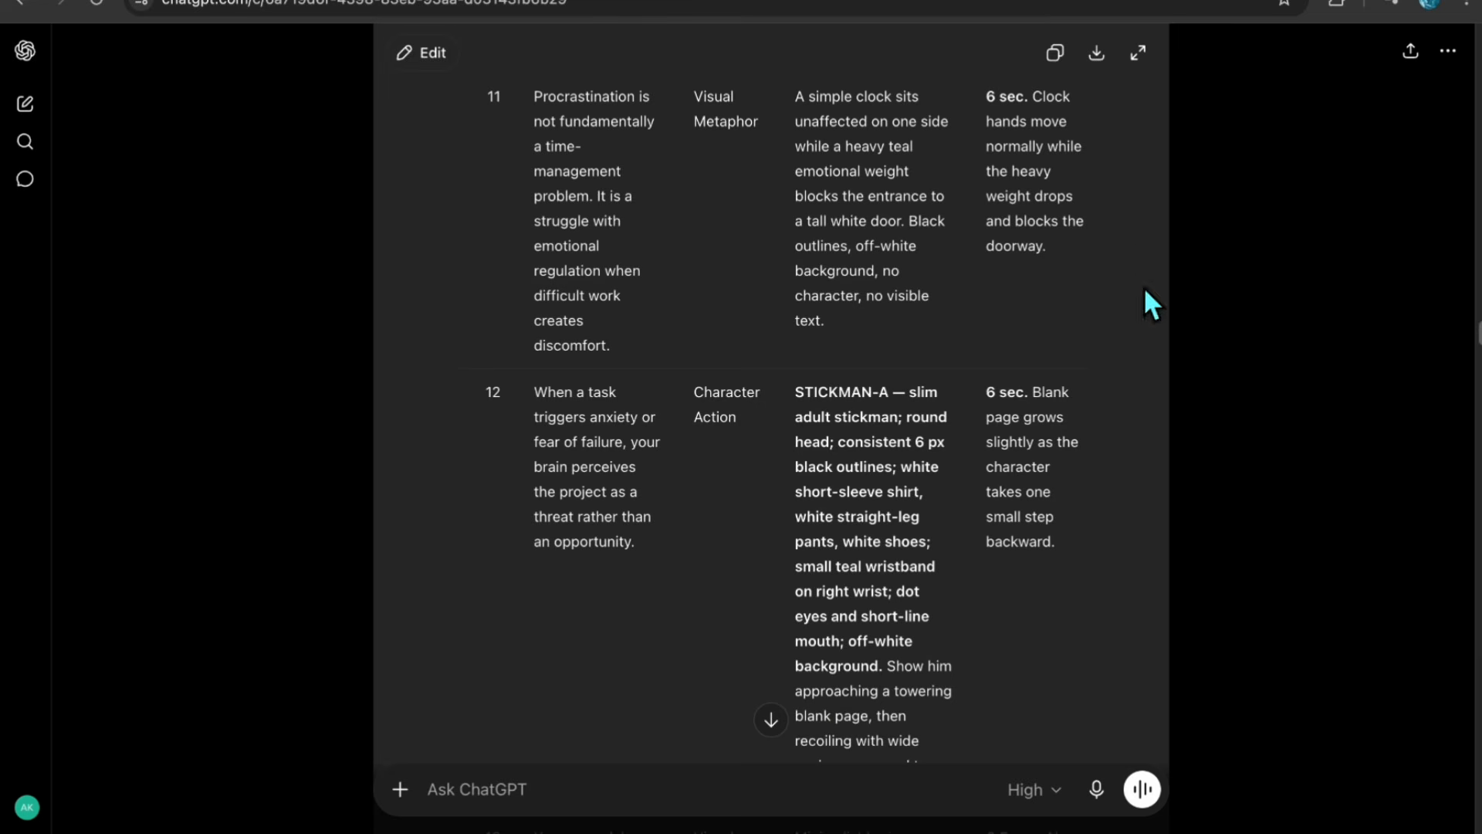
scroll(980, 417, "up", 15)
triple_click(560, 397)
key("ctrl+c")
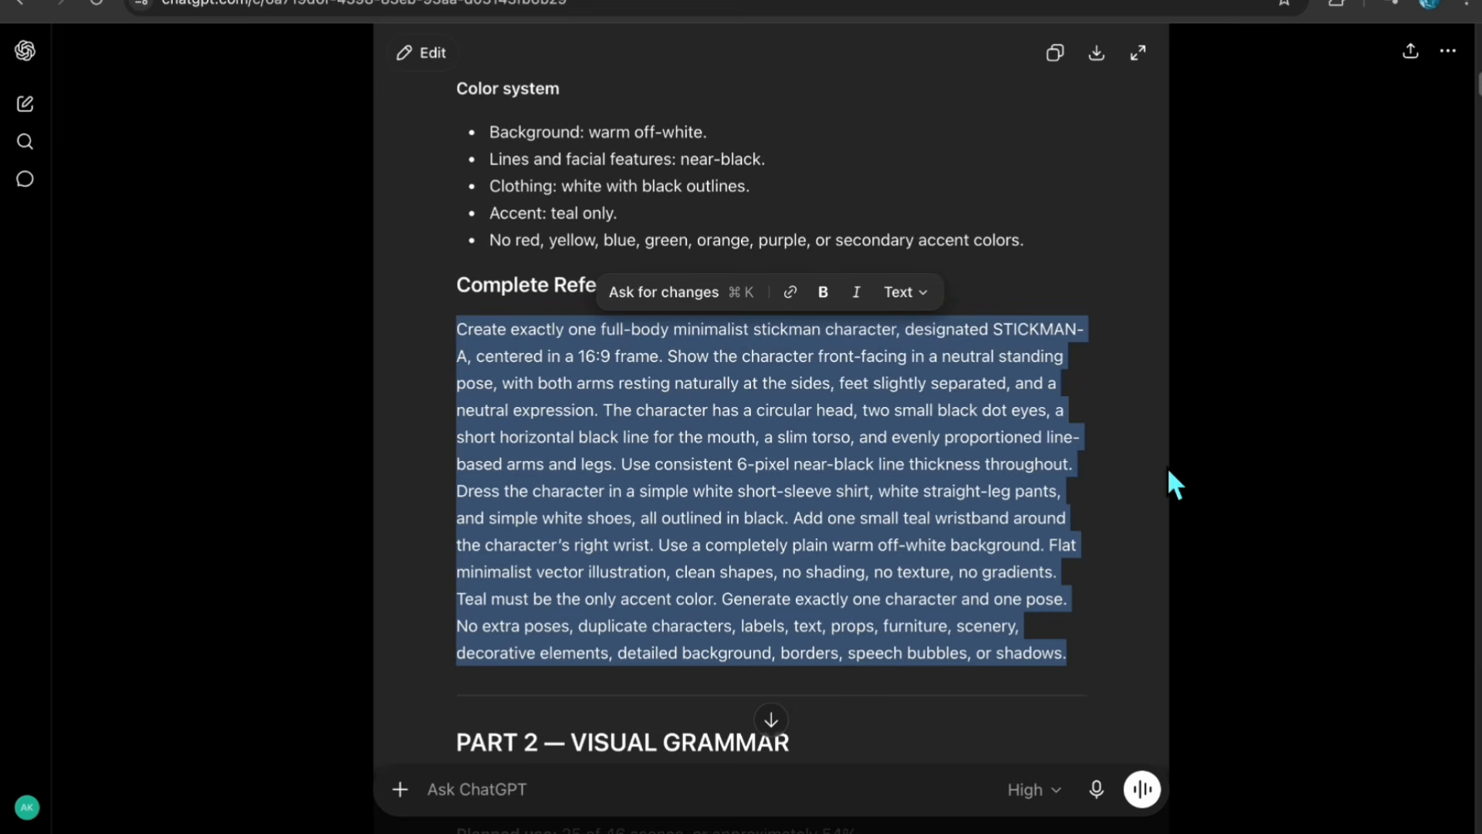
- Paste the reference-image prompt into the new Flow project and generate one image with Nano Banana 2
key("ctrl+Tab")
key("ctrl+v")
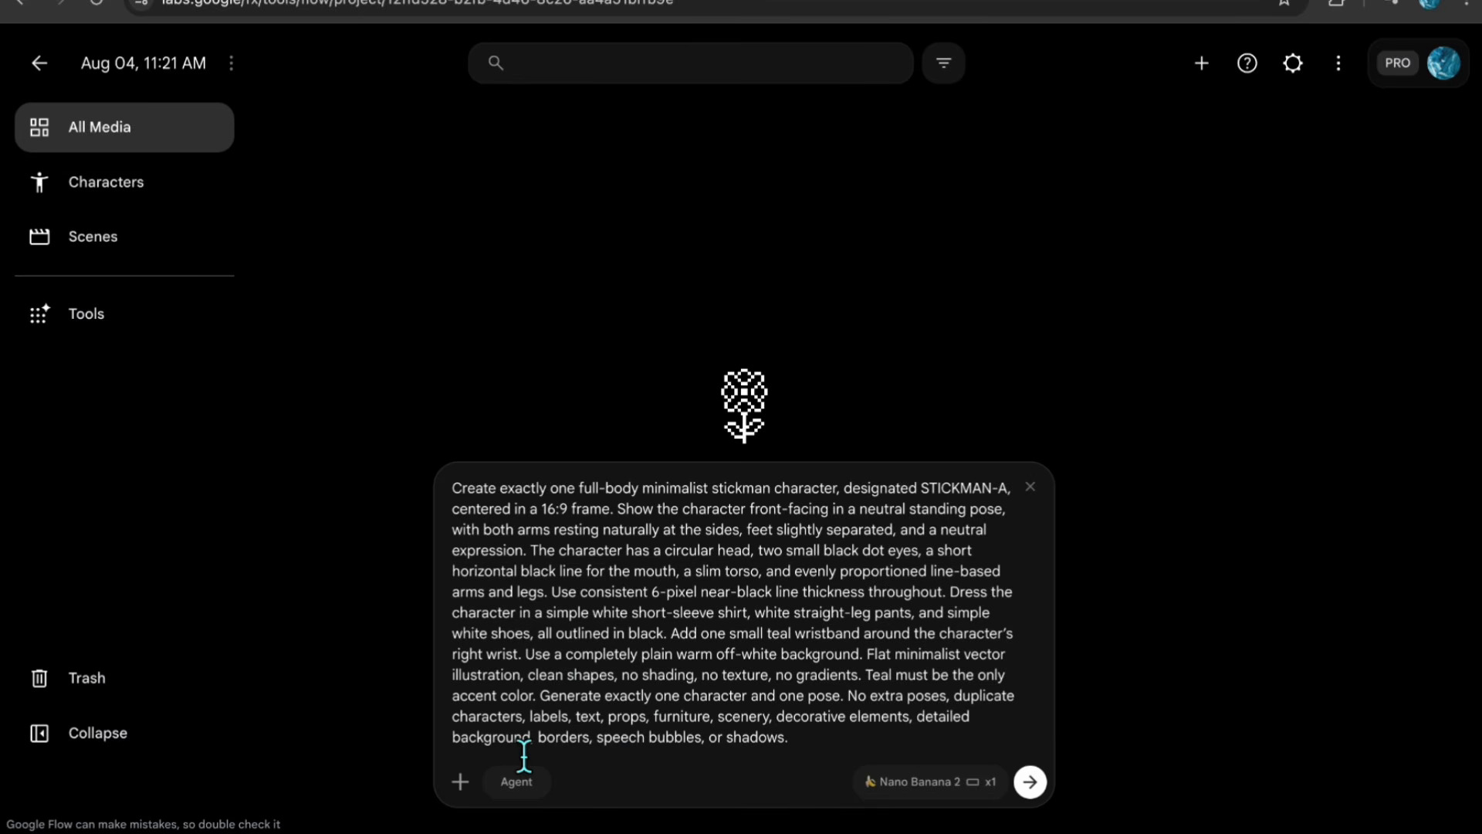
left_click(1031, 782)
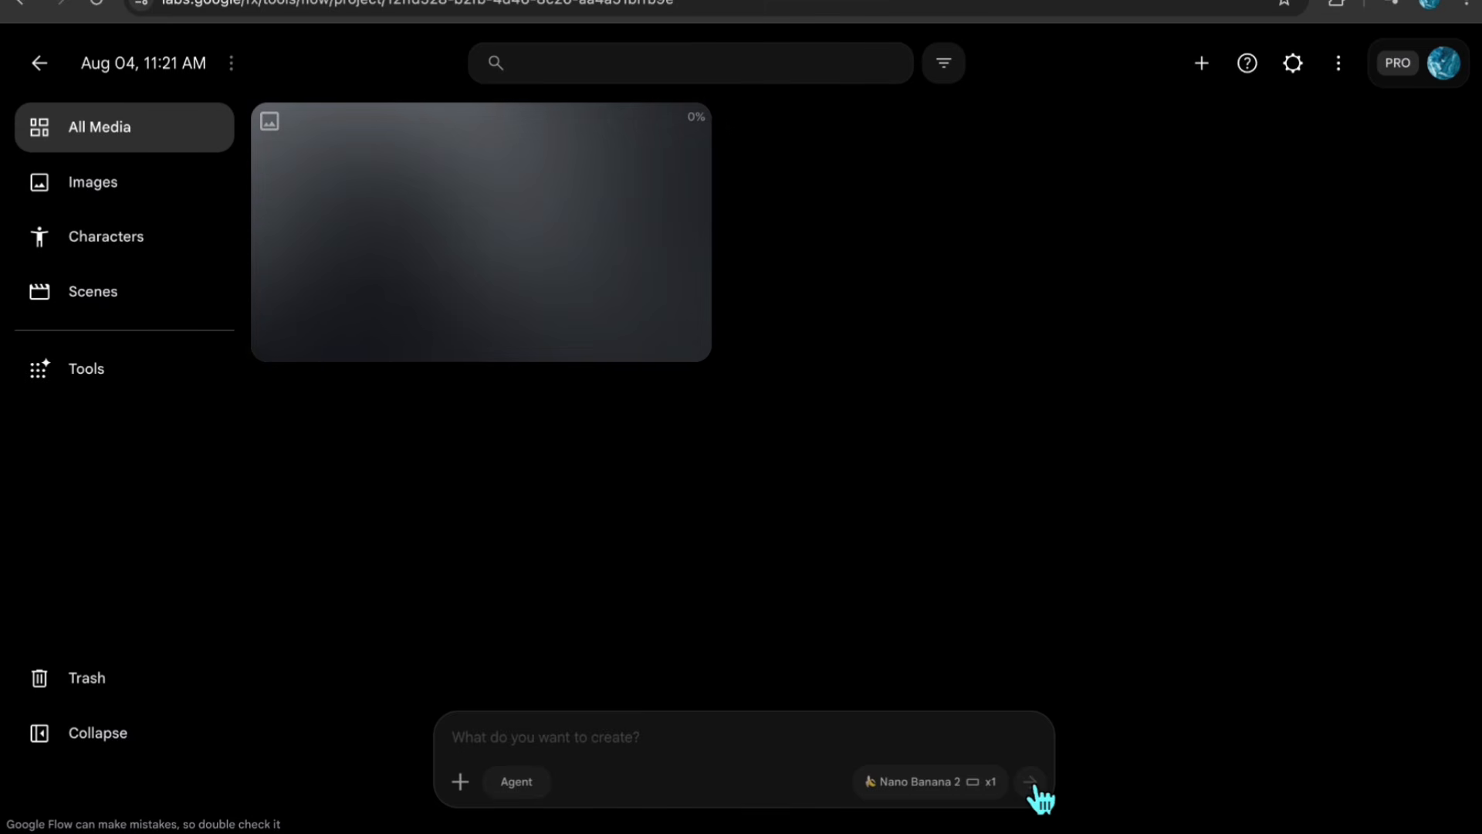
- Look up the recurring character's name in the ChatGPT plan and rename the generated stickman image in Flow to "STICKMAN-A"
key("ctrl+Tab")
scroll(815, 332, "up", 10)
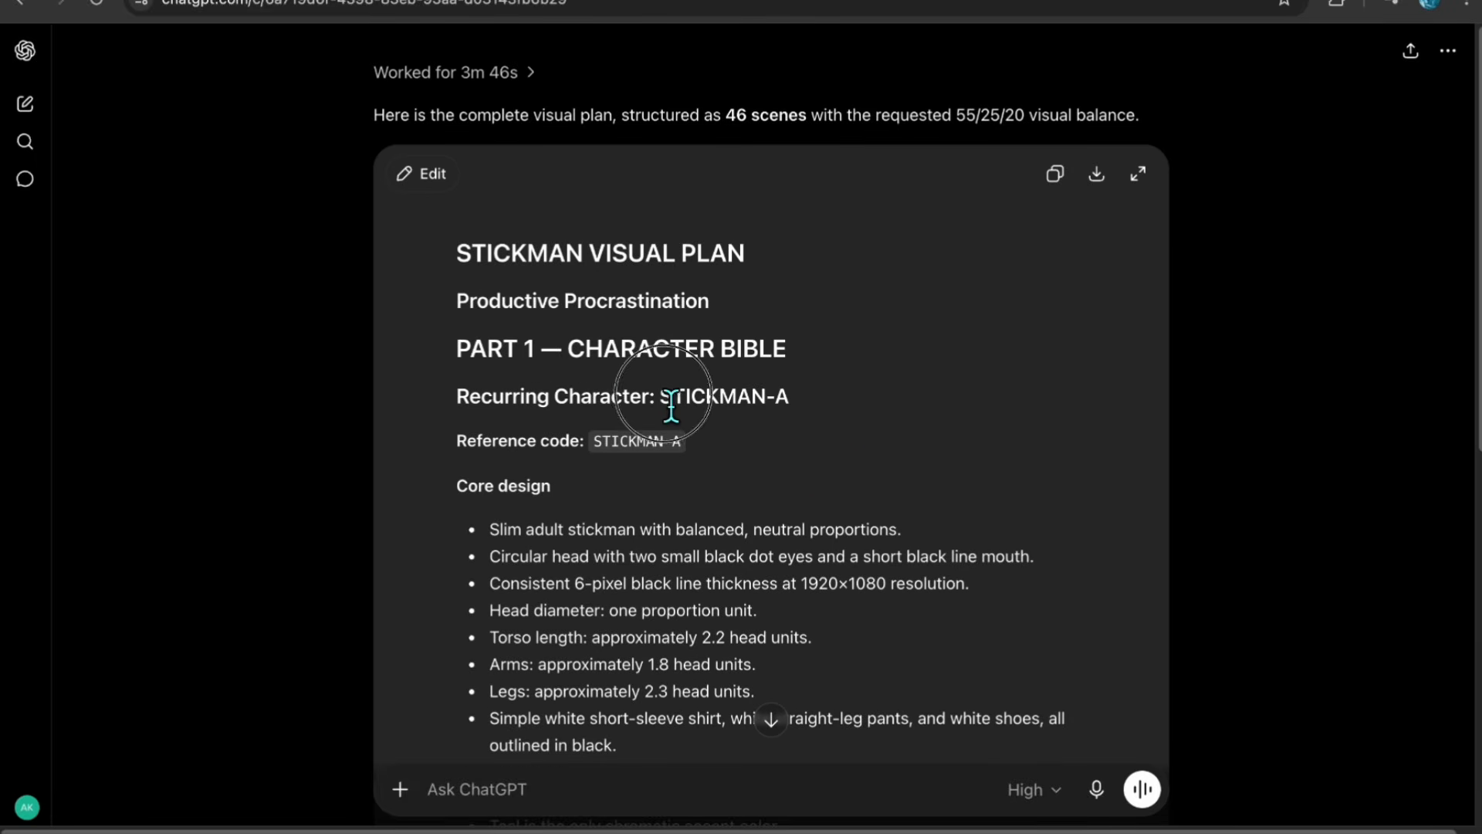
left_click_drag(665, 402, 790, 399)
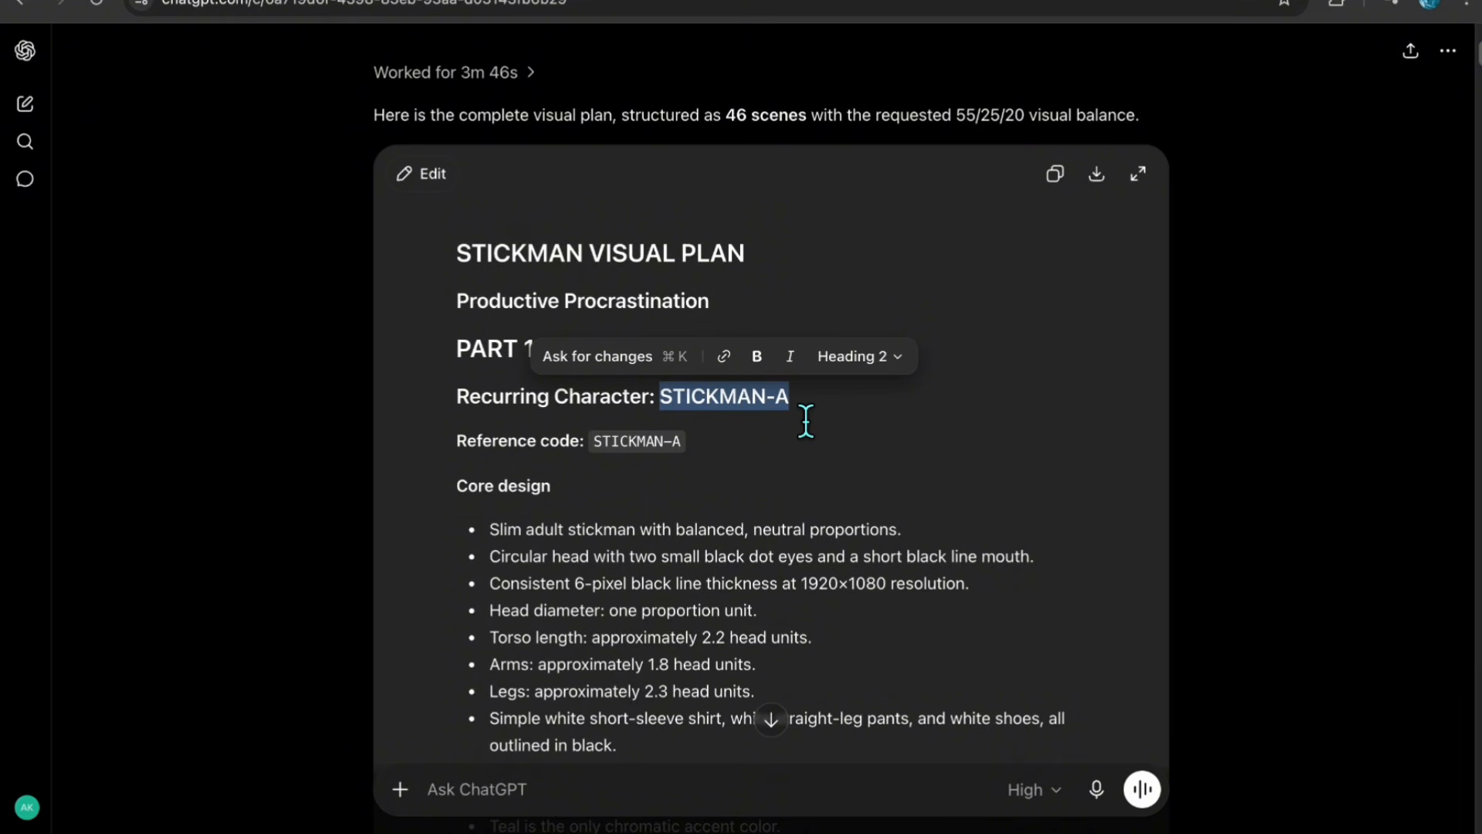
key("ctrl+Tab")
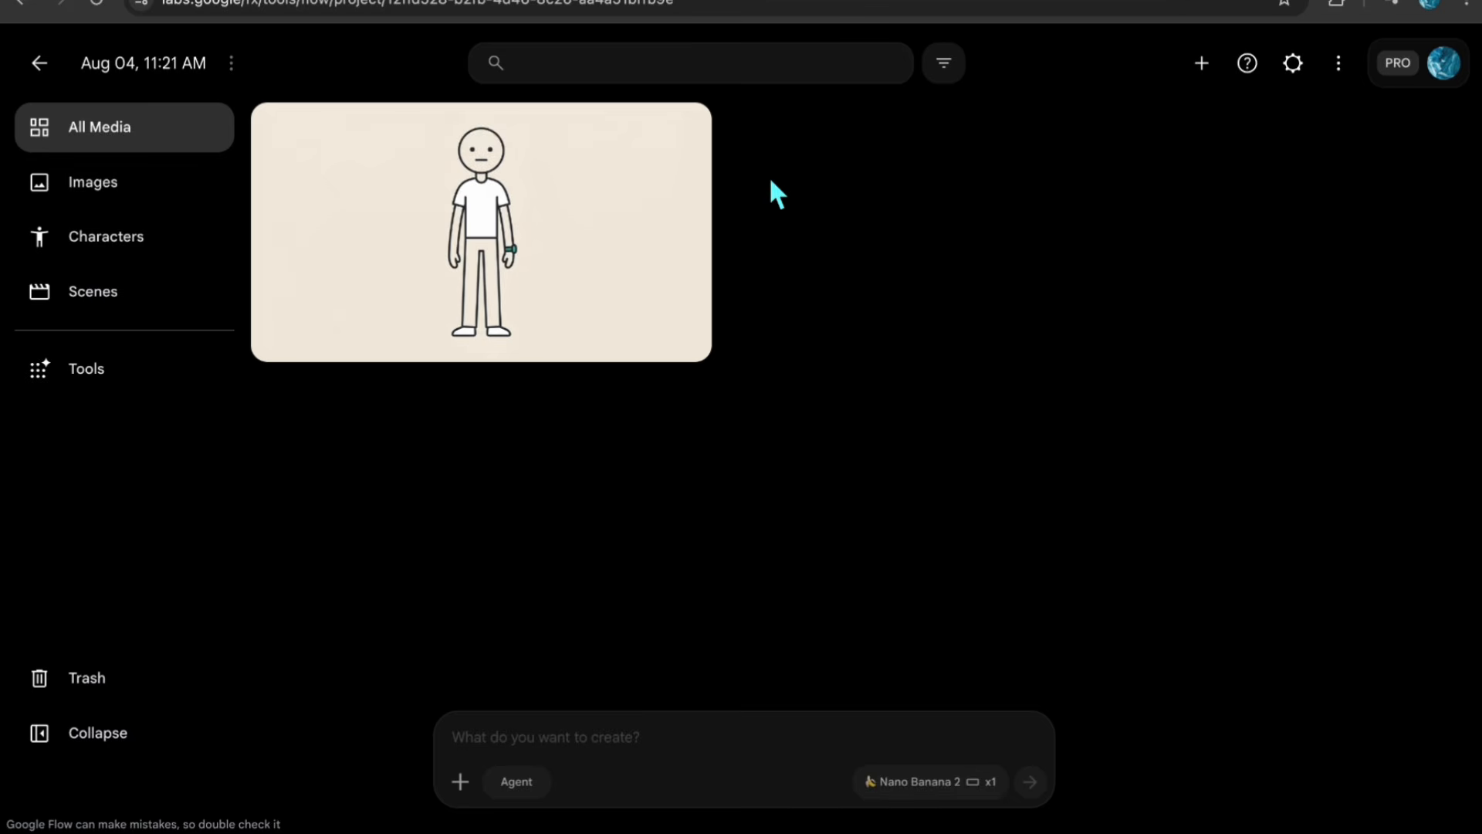
left_click(687, 128)
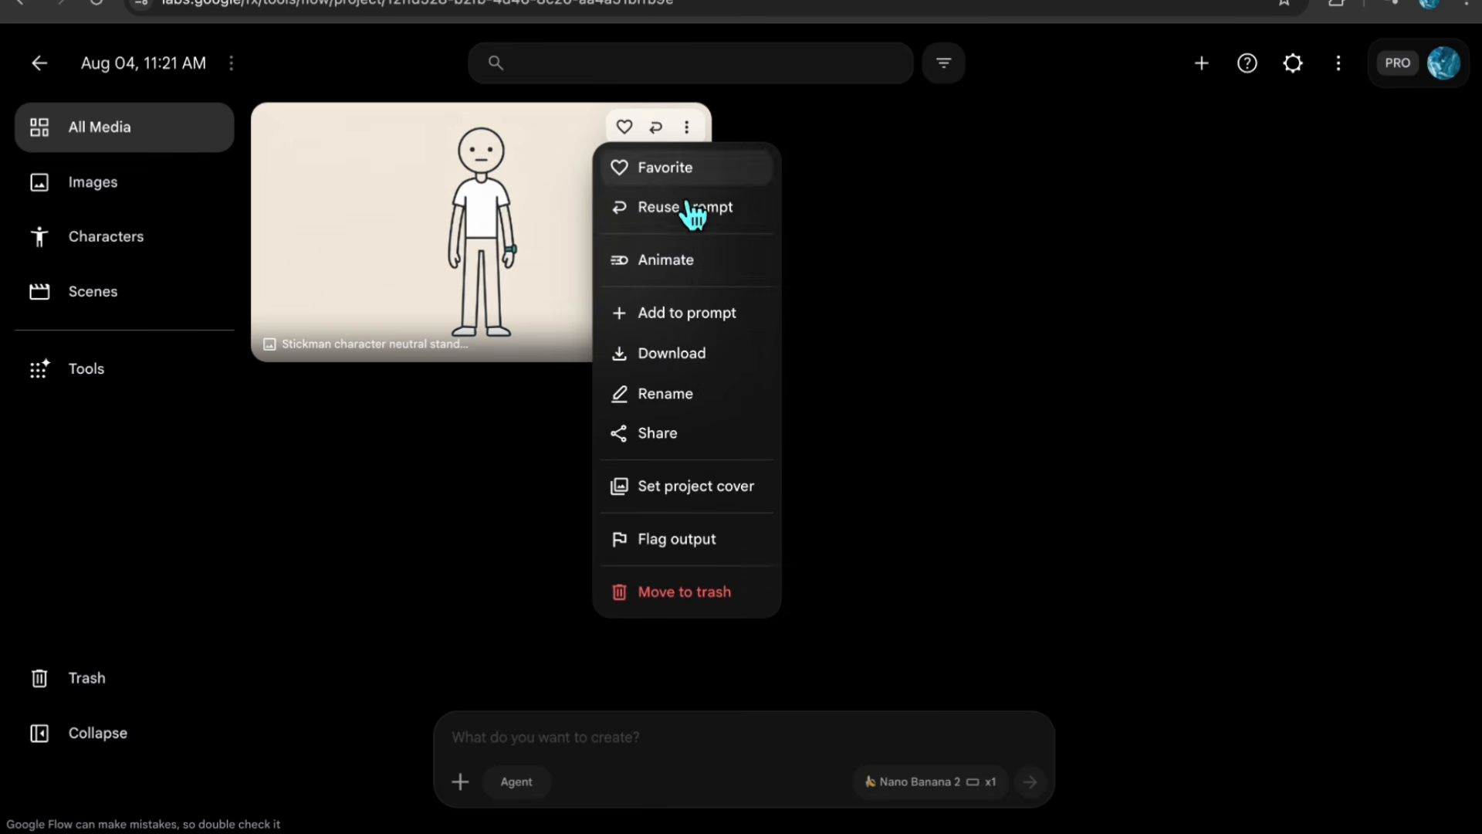
left_click(665, 394)
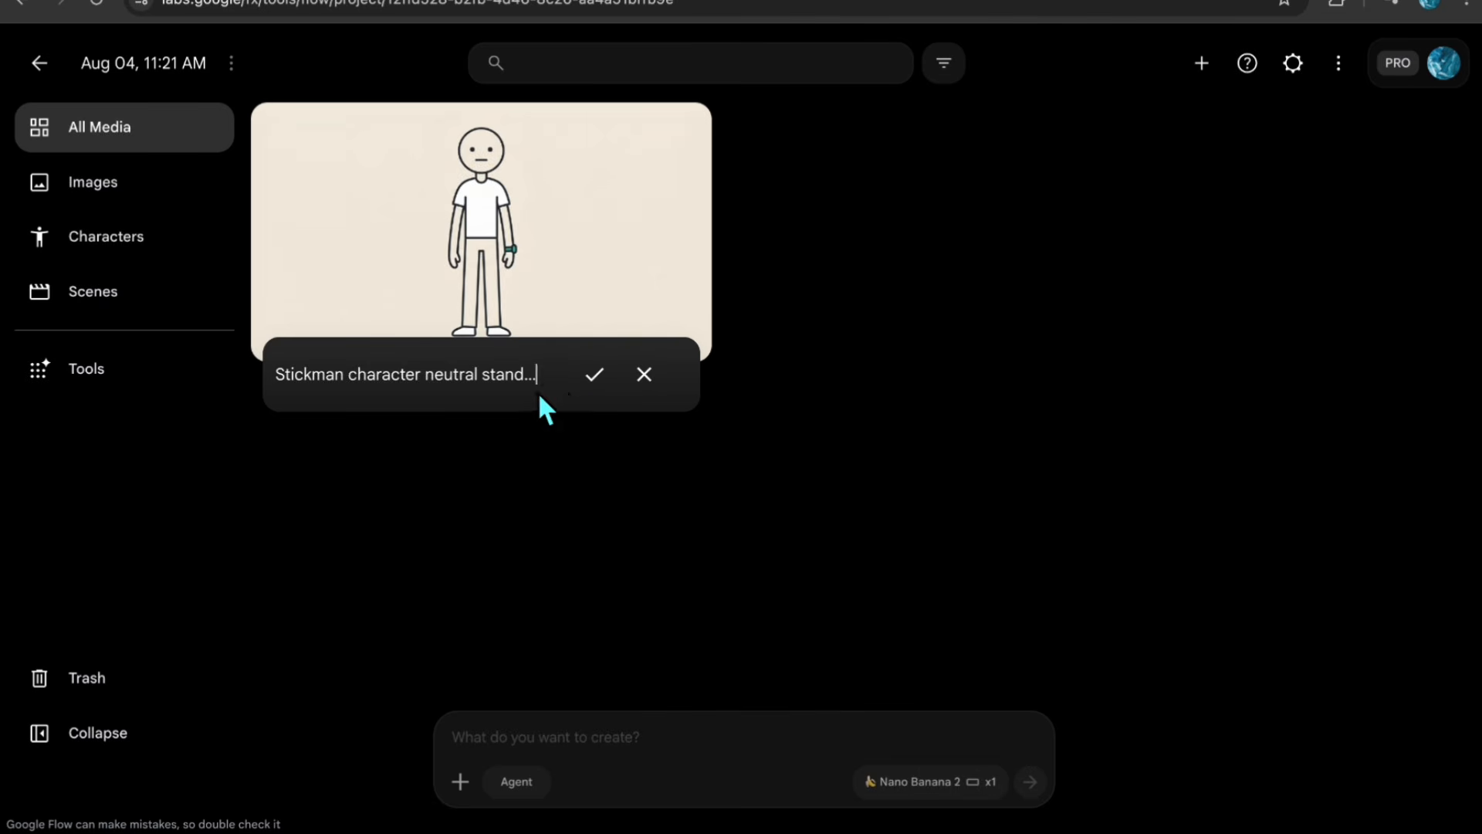
type("STICKMAN-A")
left_click(611, 392)
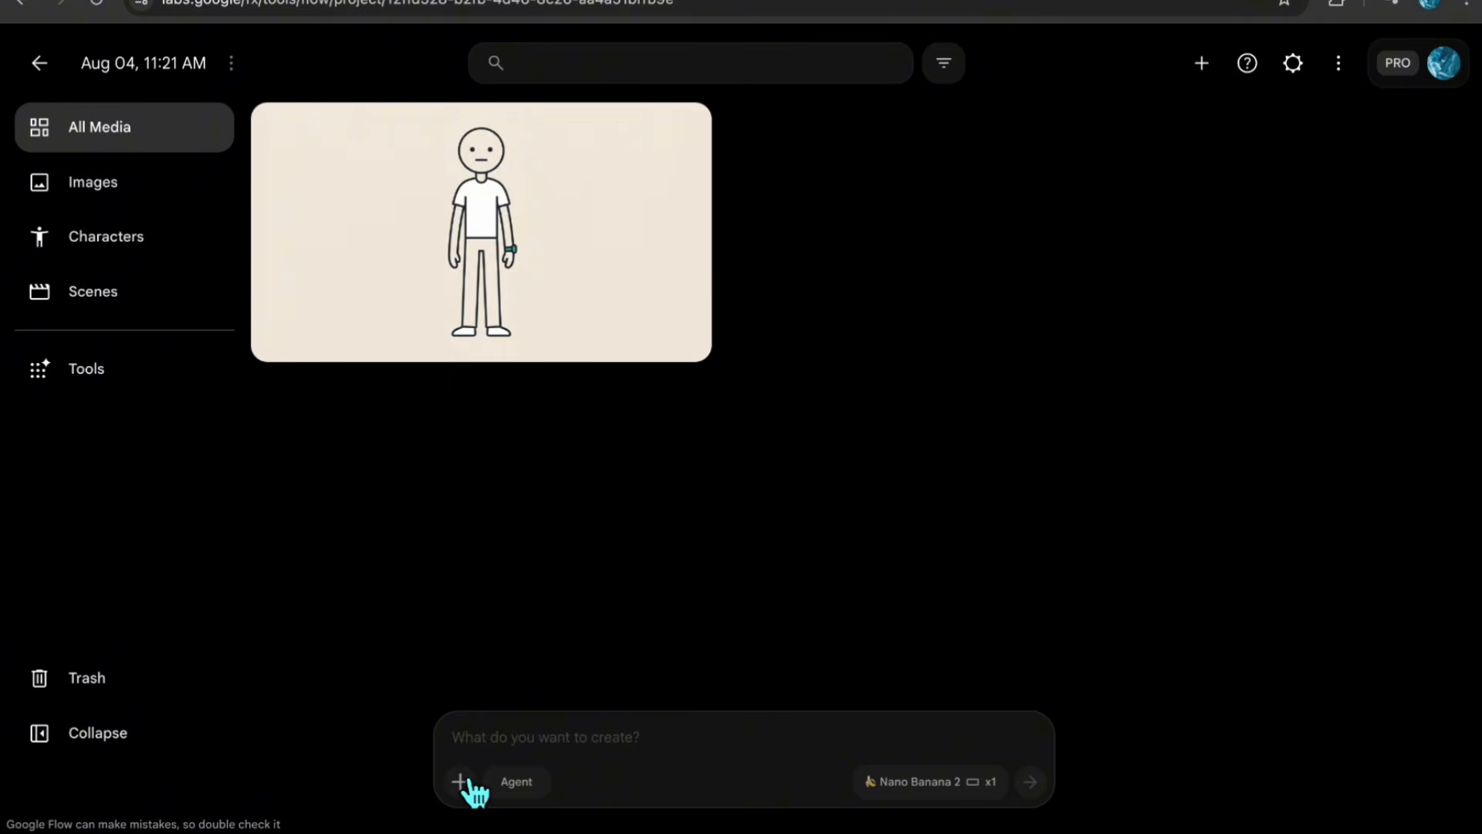
- Choose the STICKMAN-A image as the Flow prompt's reference and copy Scene 1's image prompt from the ChatGPT scene table
left_click(461, 781)
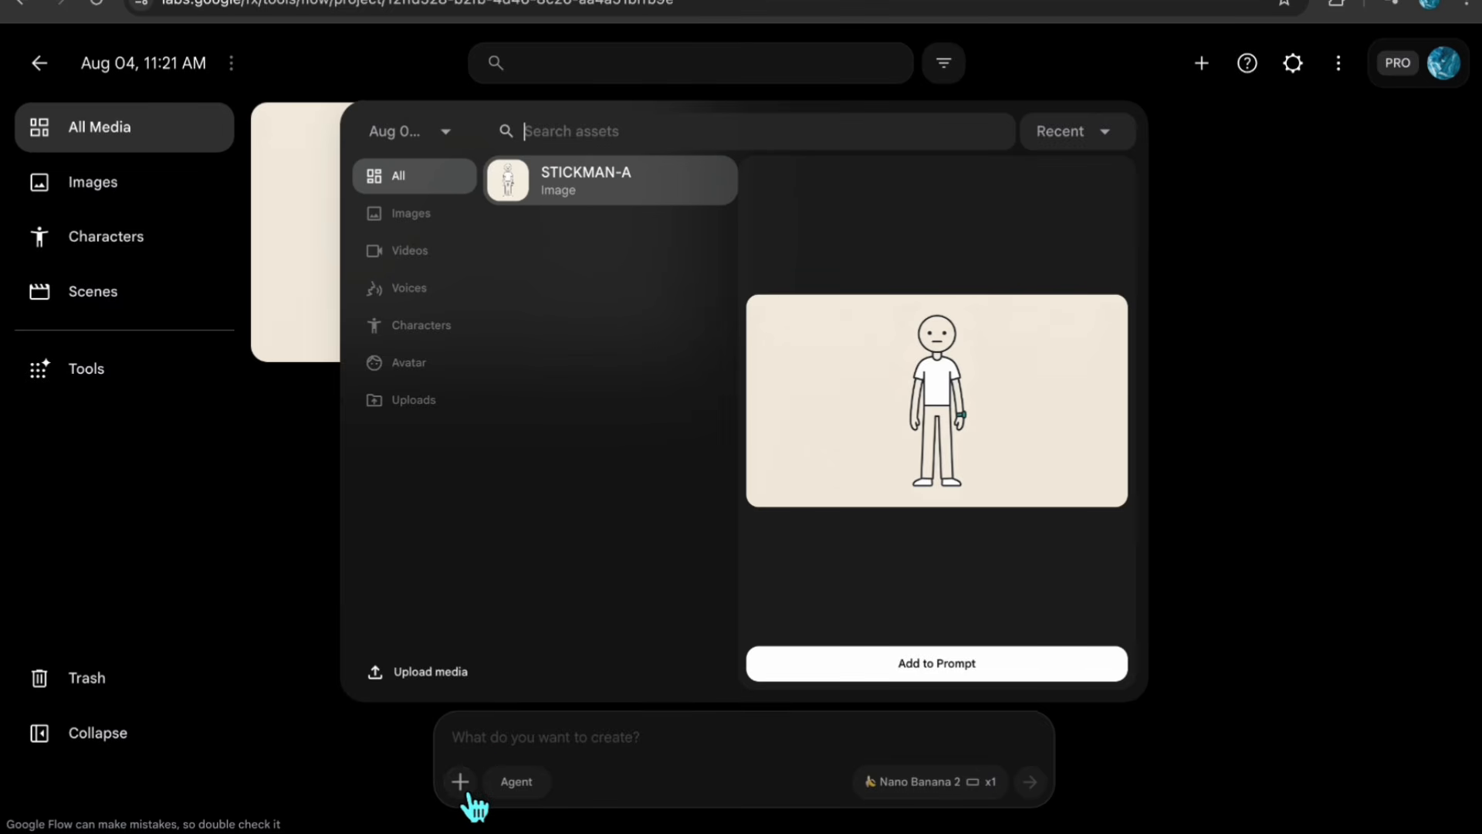
left_click(621, 197)
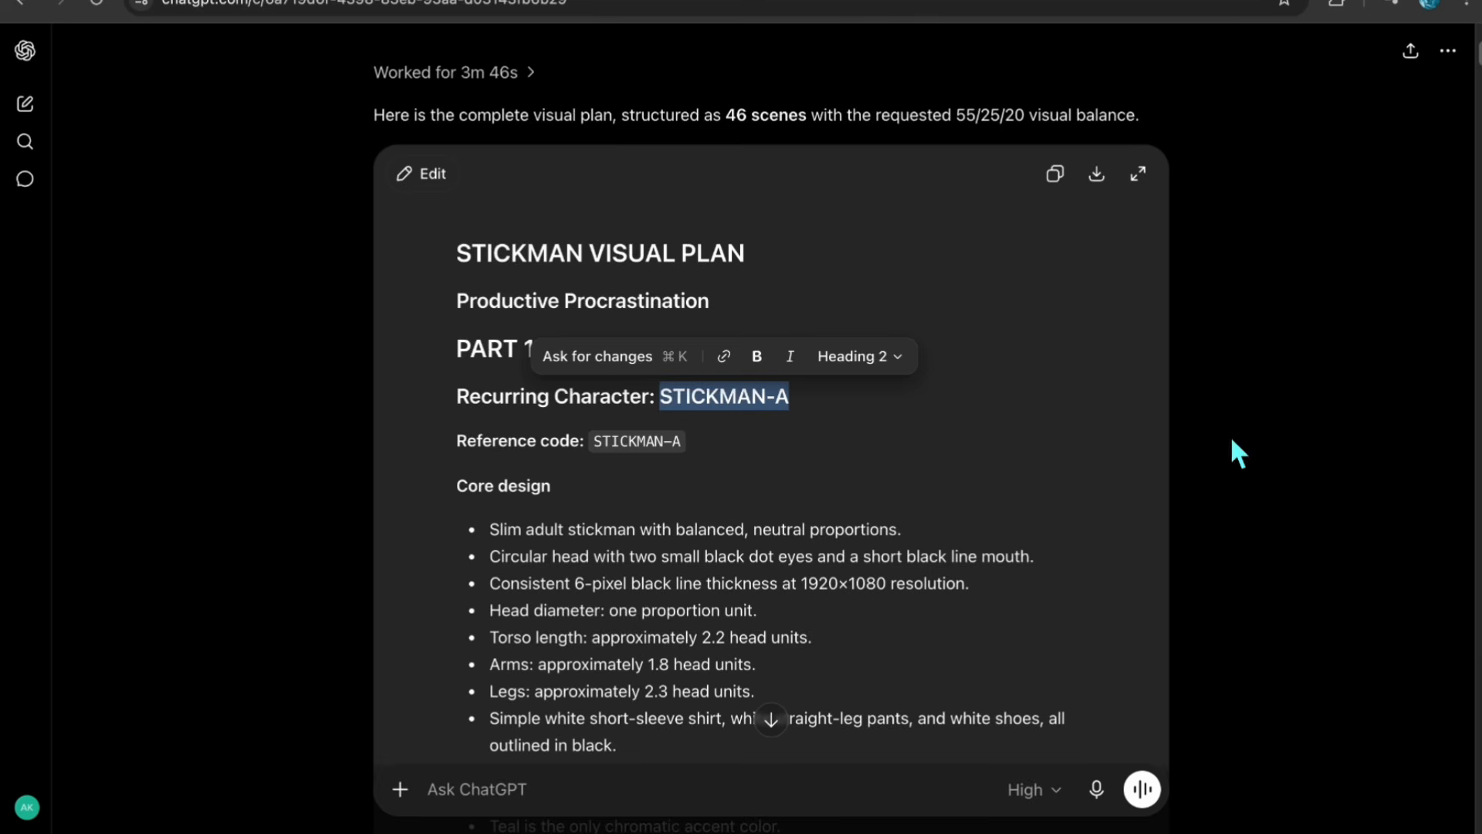
scroll(1235, 471, "down", 20)
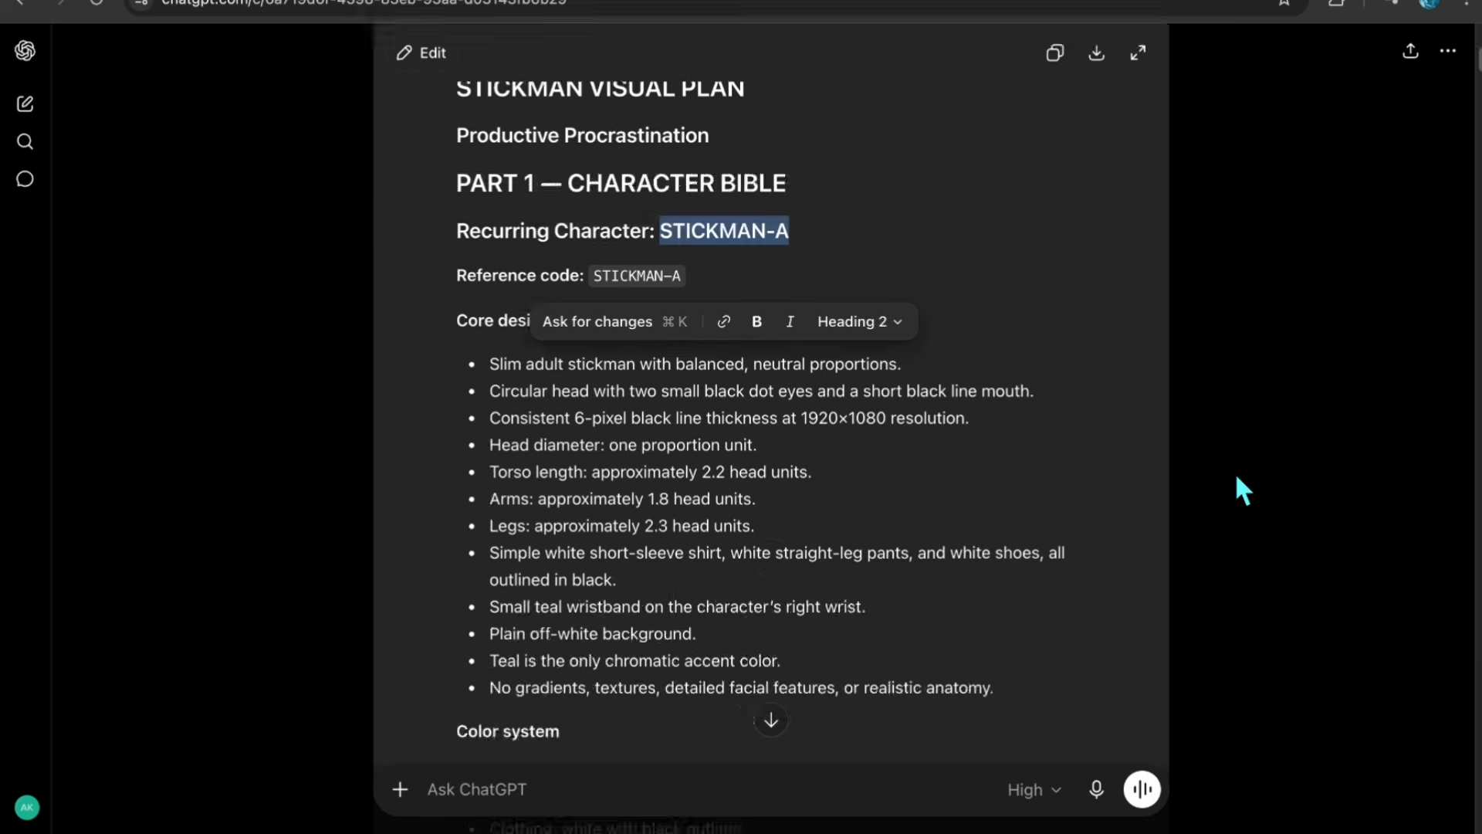
triple_click(812, 261)
key("ctrl+c")
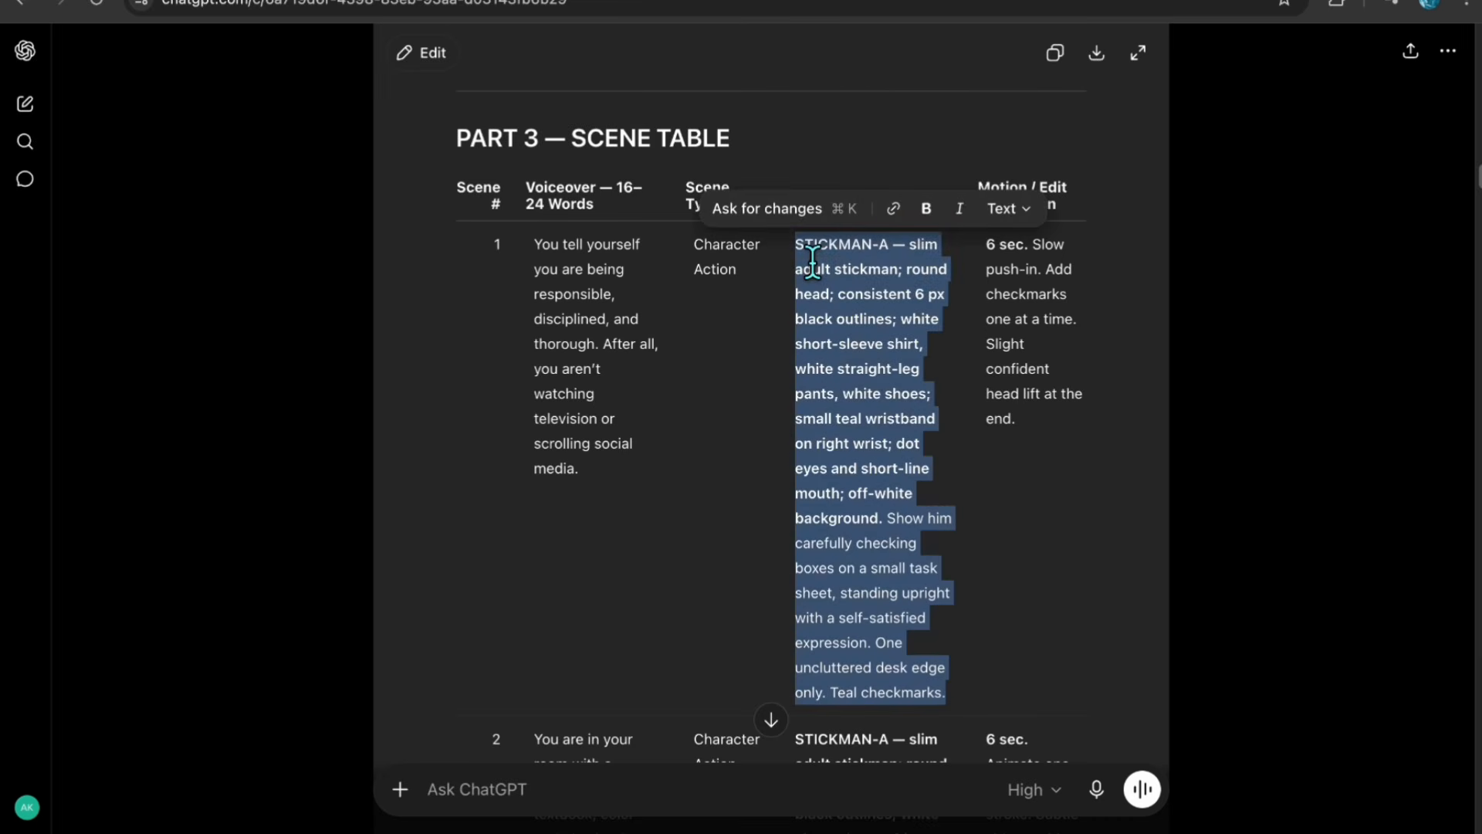
- Paste Scene 1's image prompt from the ChatGPT scene table into Flow and generate it with the STICKMAN-A reference
scroll(1109, 429, "down", 2)
scroll(820, 165, "up", 2)
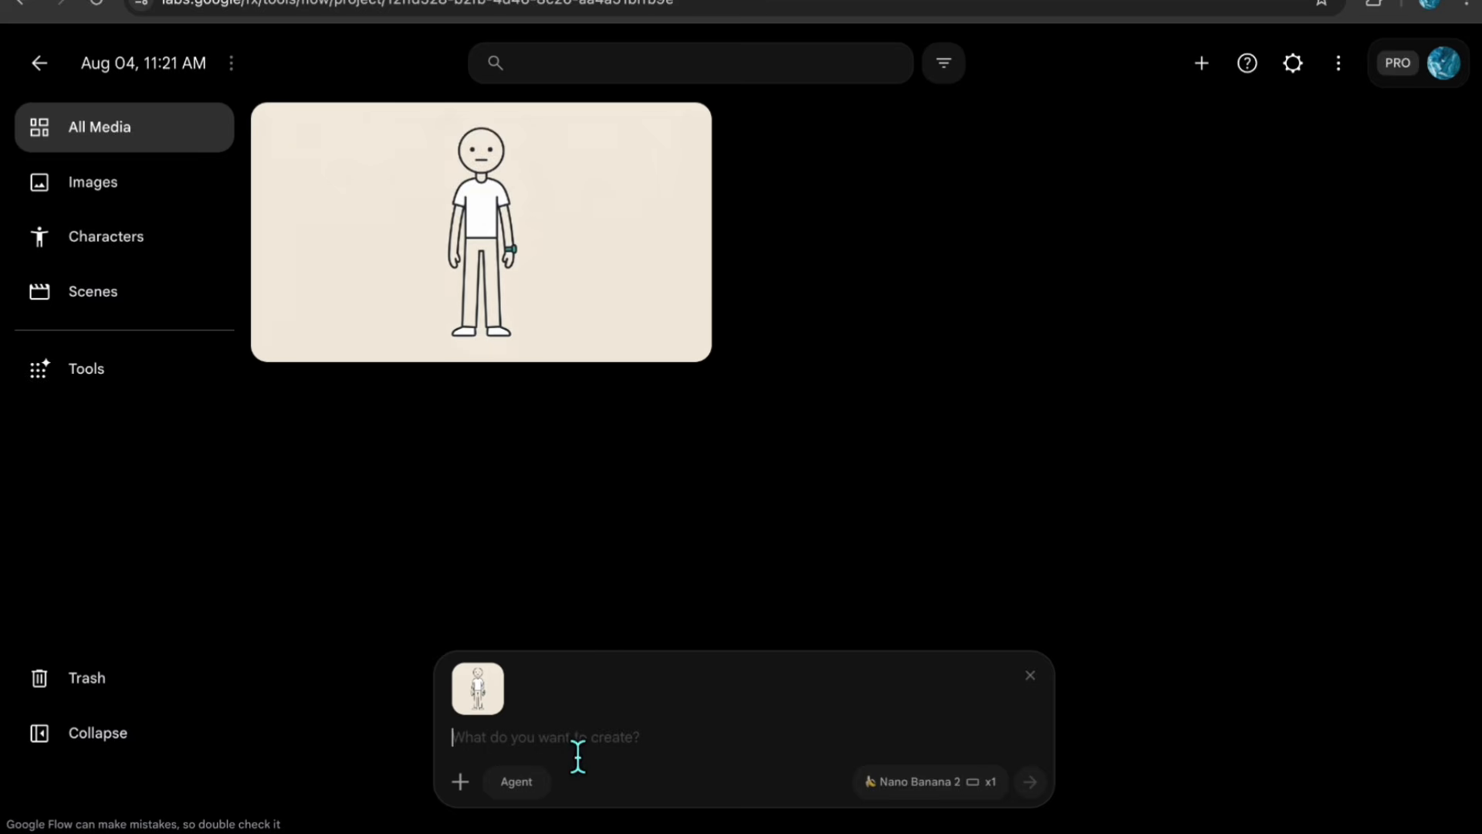
key("ctrl+v")
left_click(1039, 795)
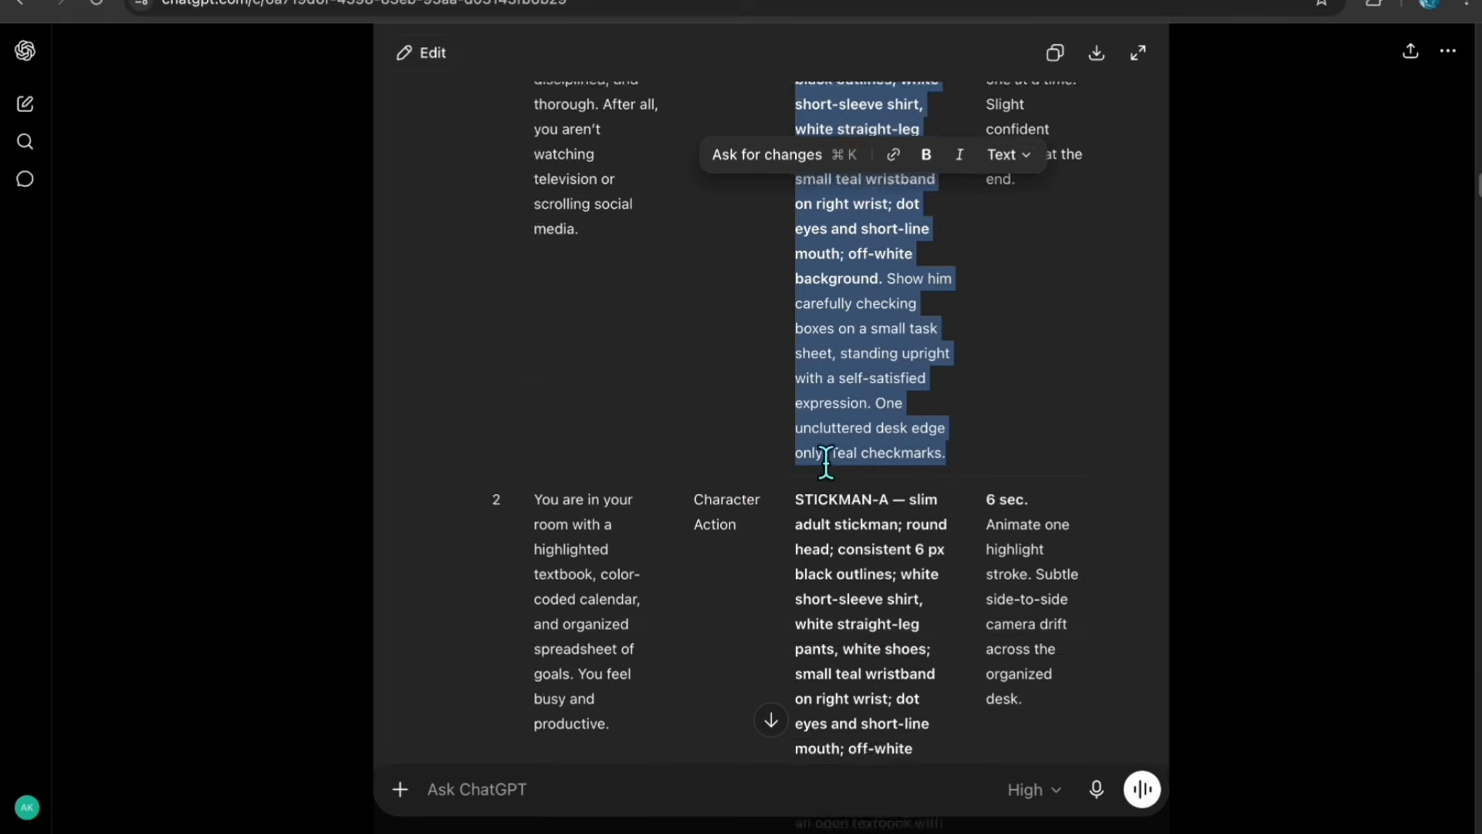
- Copy the Scene 2 and Scene 3 image prompts from ChatGPT and generate each in Flow with the STICKMAN-A reference
scroll(772, 463, "down", 3)
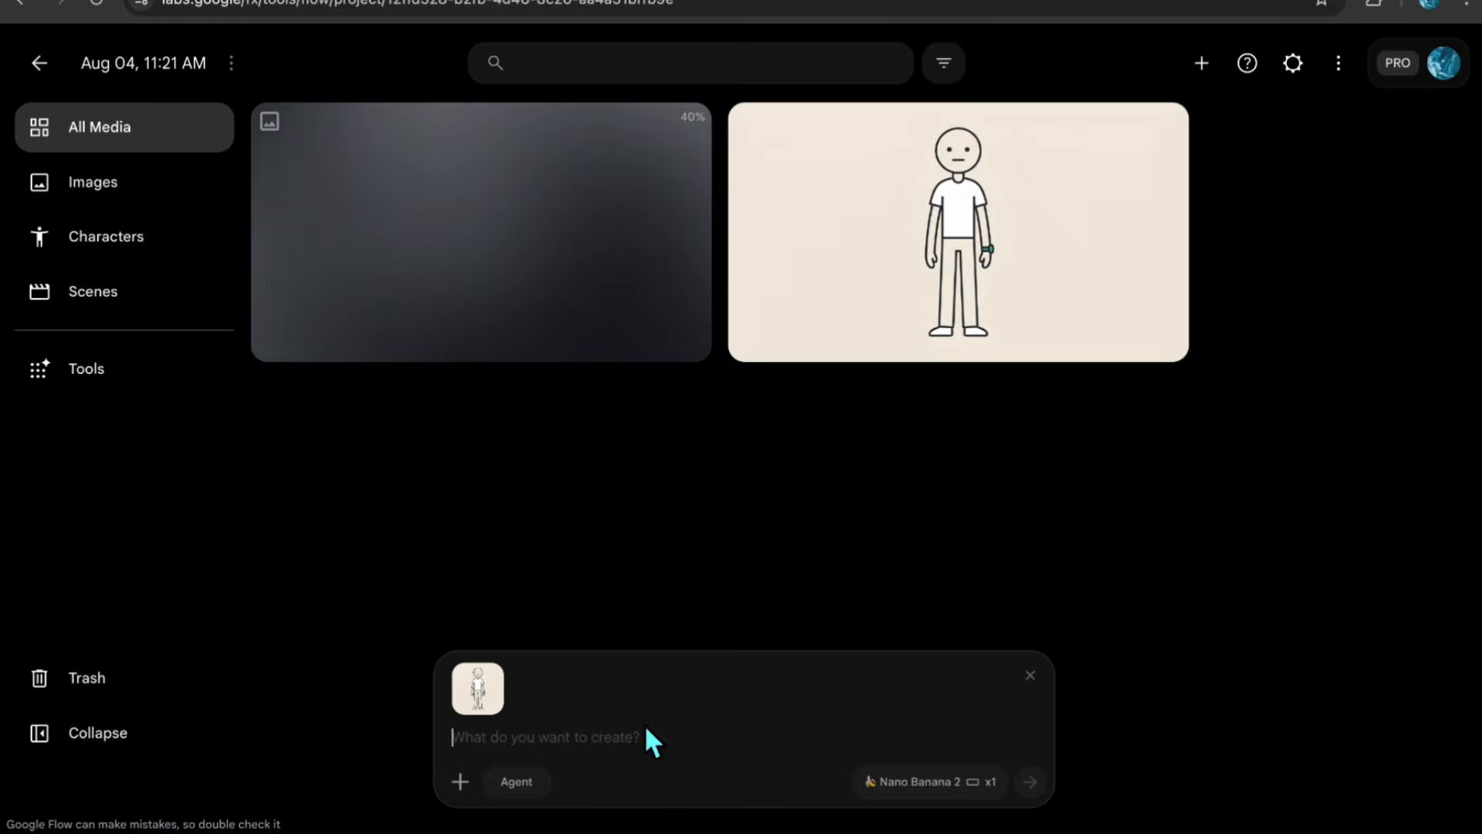
type("STICKMAN-A — slim adult stickman; round head, consistent 6 px black outlines; white short-sleeve shirt, white straight-leg pants, white shoes; small teal wristband on right wrist; dot eyes and short-line mouth; off-white background. Show him highlighting one line in an open textbook with intense focus. A simple calendar and spreadsheet sit neatly behind the book. Teal highlighting only.")
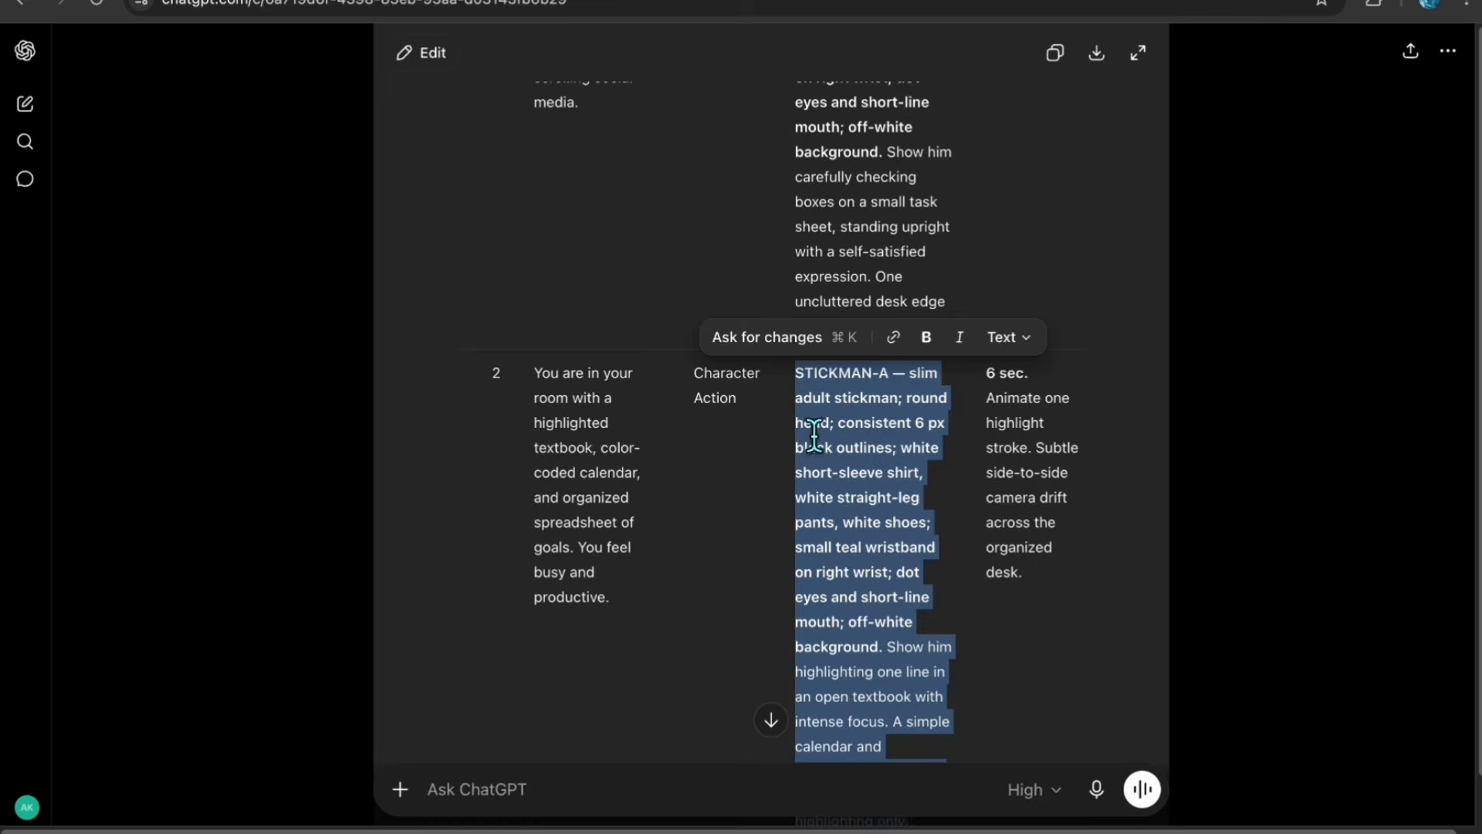
scroll(771, 463, "down", 3)
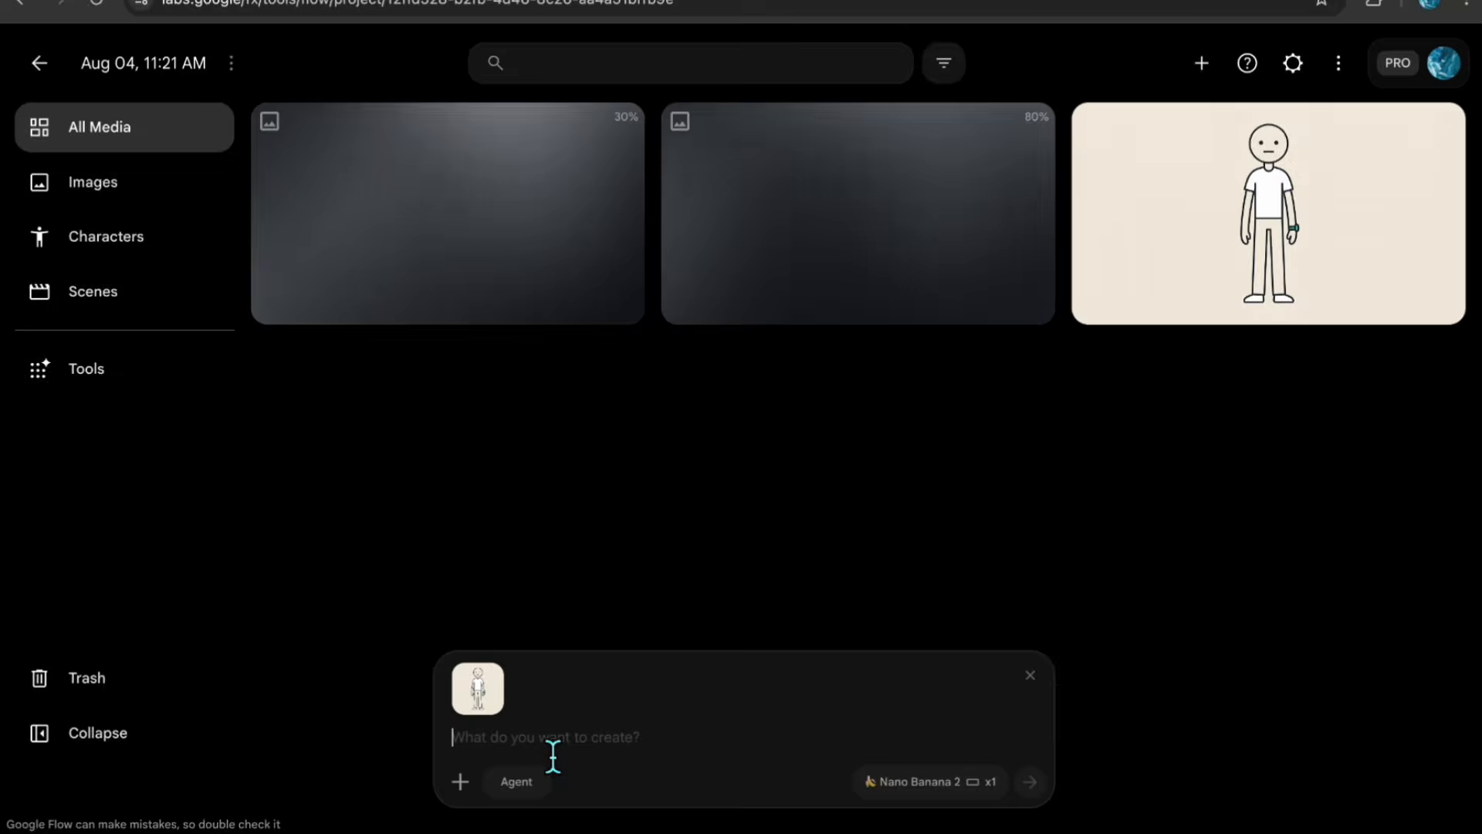
left_click(1039, 795)
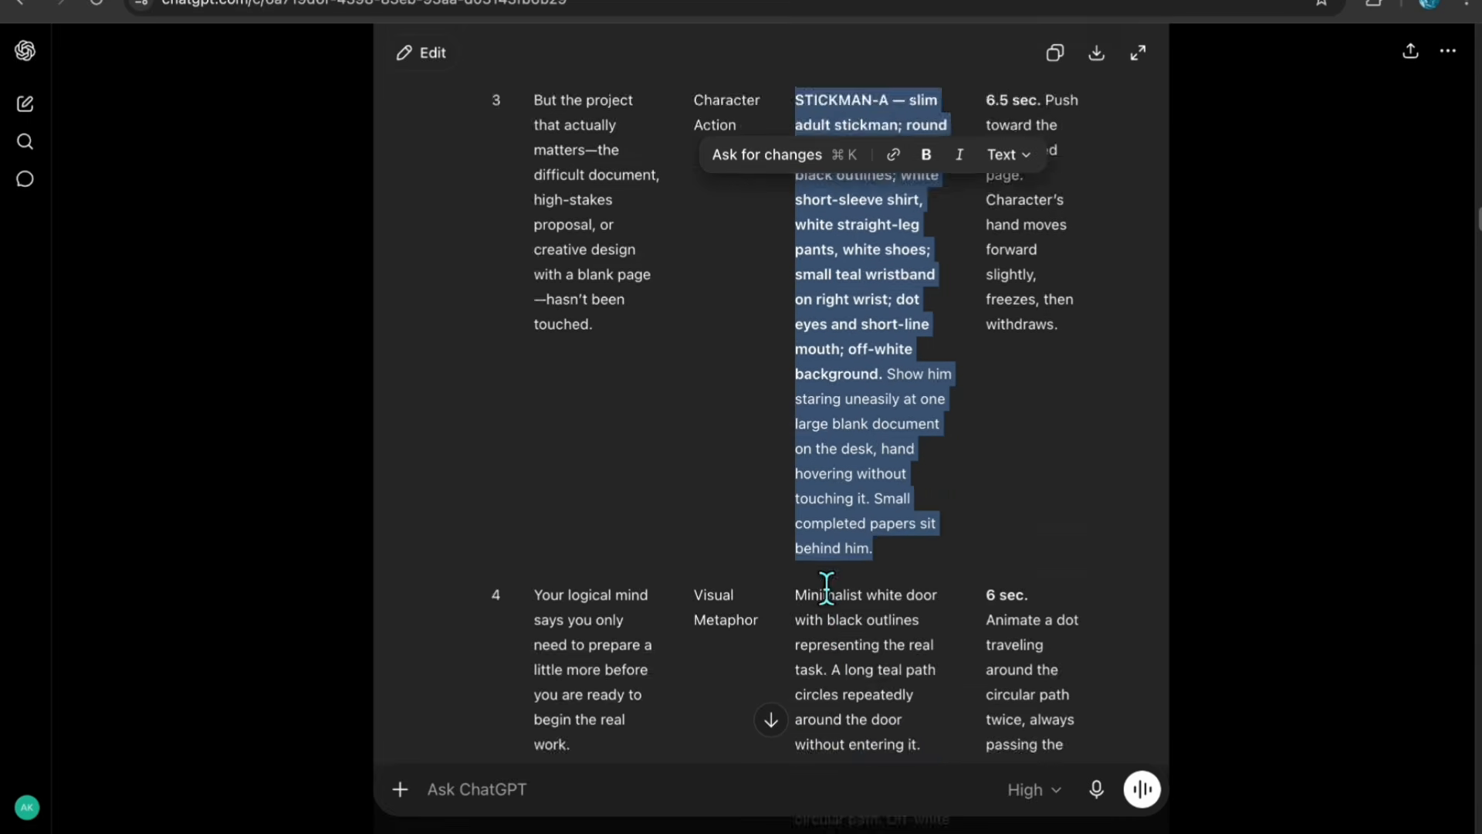
- Copy Scene 4's "Minimalist white door" image prompt from ChatGPT and generate it in Flow with the STICKMAN-A reference
scroll(704, 472, "down", 5)
left_click_drag(694, 208, 704, 472)
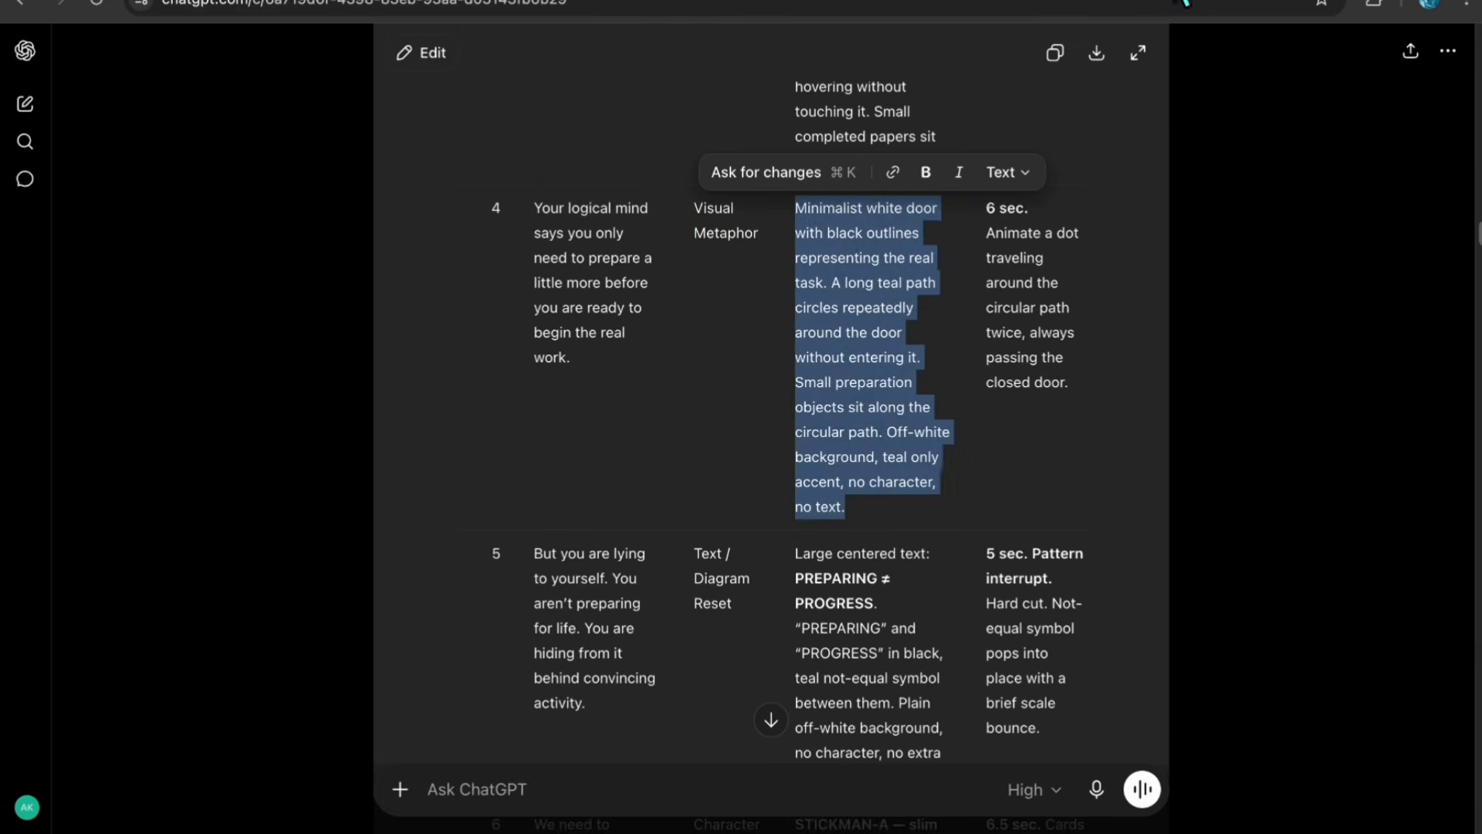
left_click(460, 780)
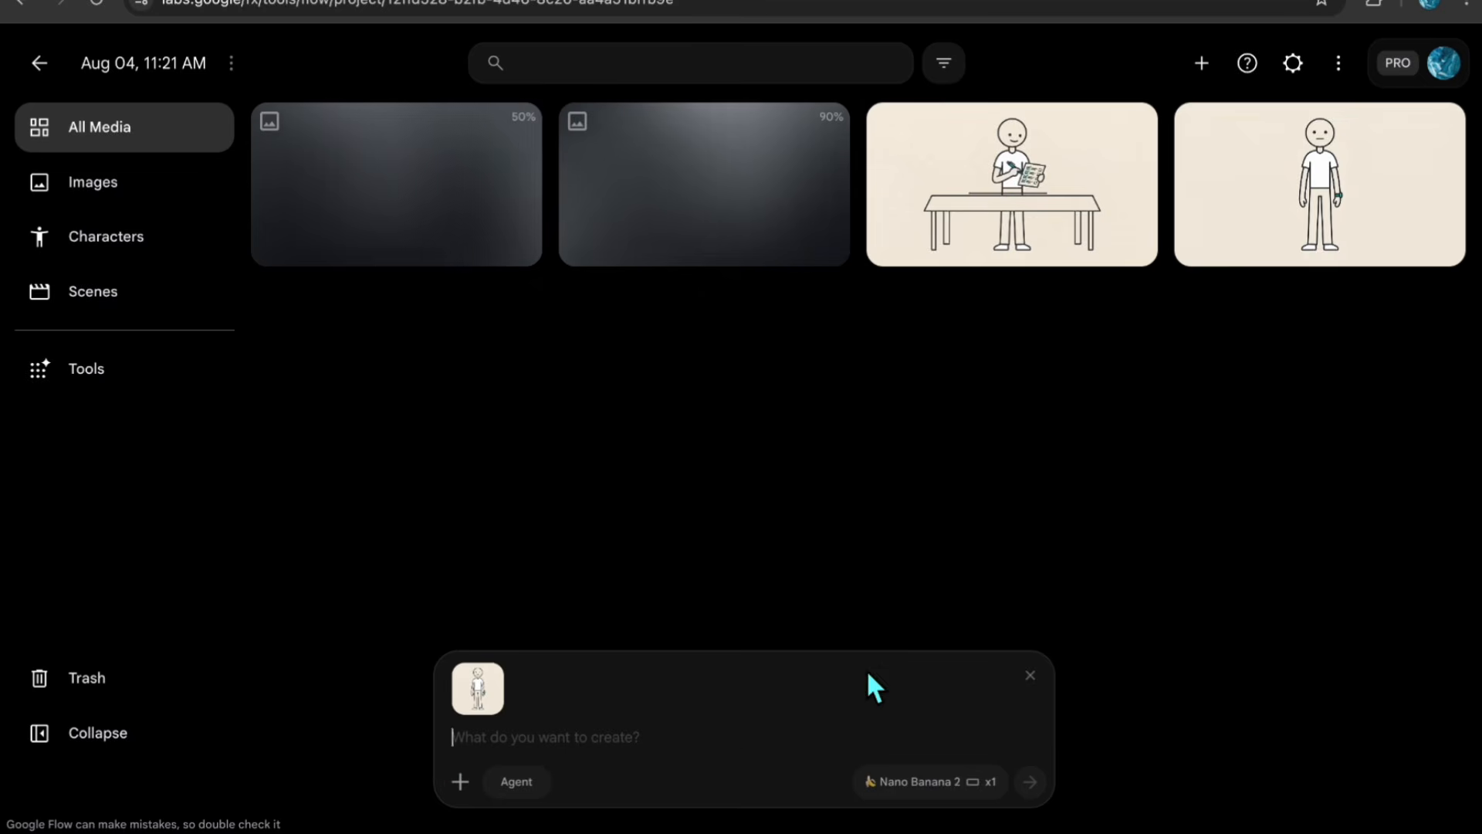
type("Minimalist white door with black outlines representing the real task. A long teal path circles repeatedly around the door without entering it. Small preparation objects sit along the circular path. Off-white background, teal only accent, no character, no text.")
key("Return")
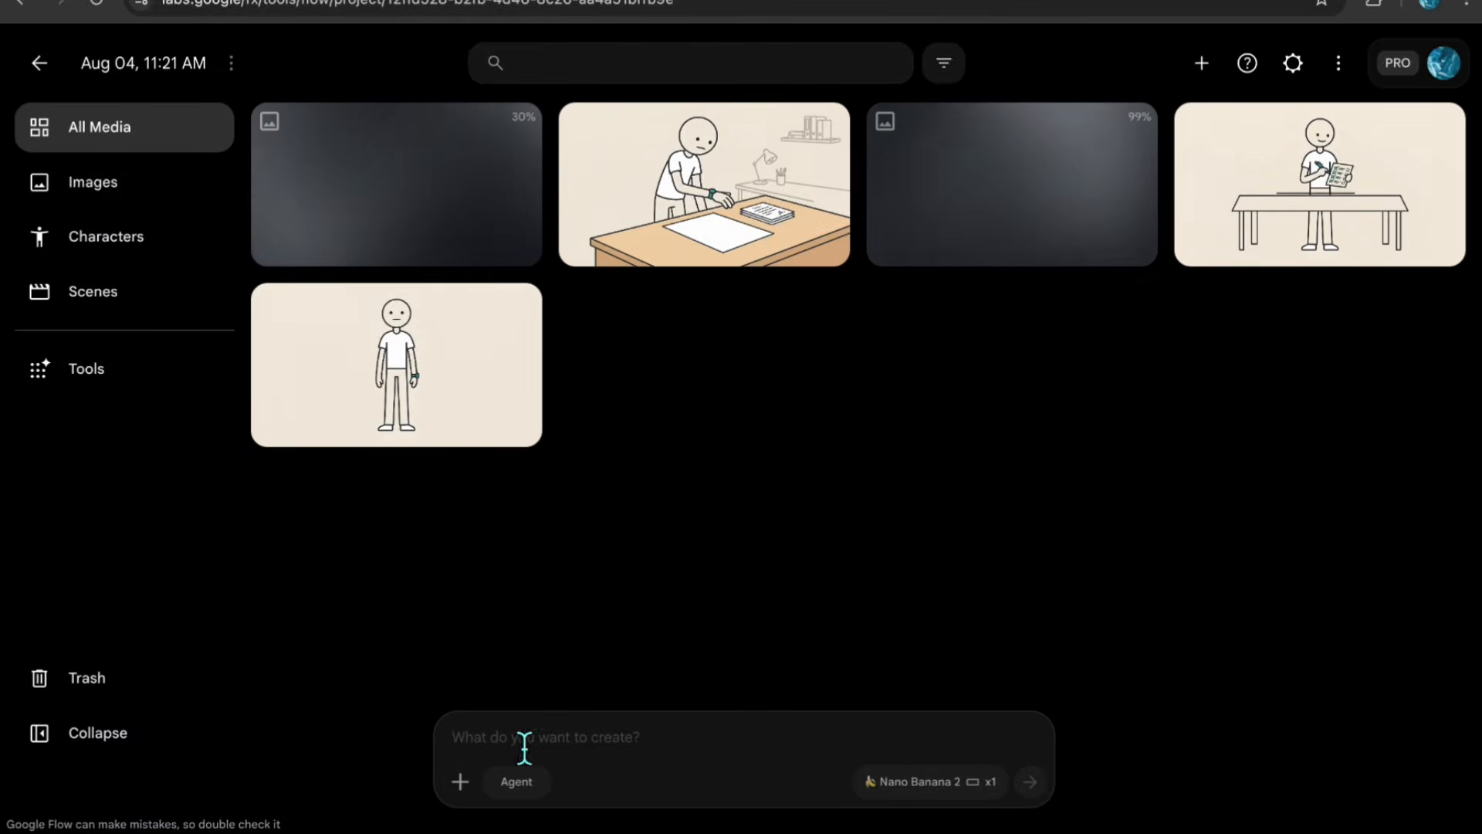
- Add STICKMAN-A to the Flow prompt as reference and generate Scene 5's "PREPARING ≠ PROGRESS" image from its ChatGPT prompt
left_click(460, 781)
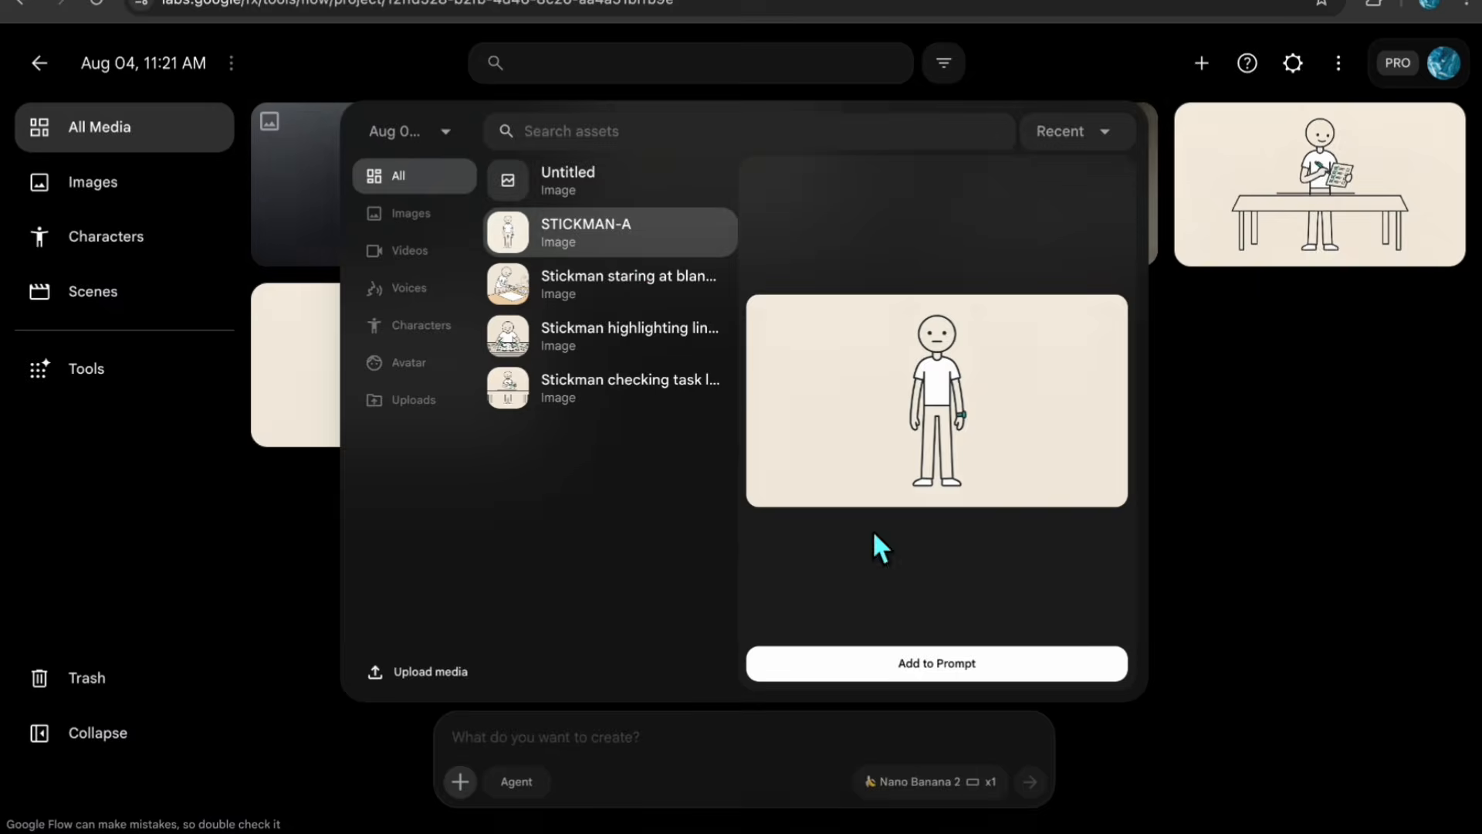
left_click(936, 662)
type("Large centered text: PREPARING ≠ PROGRESS. \"PREPARING\" and \"PROGRESS\" in black, teal not-equal symbol between them. Plain off-white background, no character, no extra objects.")
key("Return")
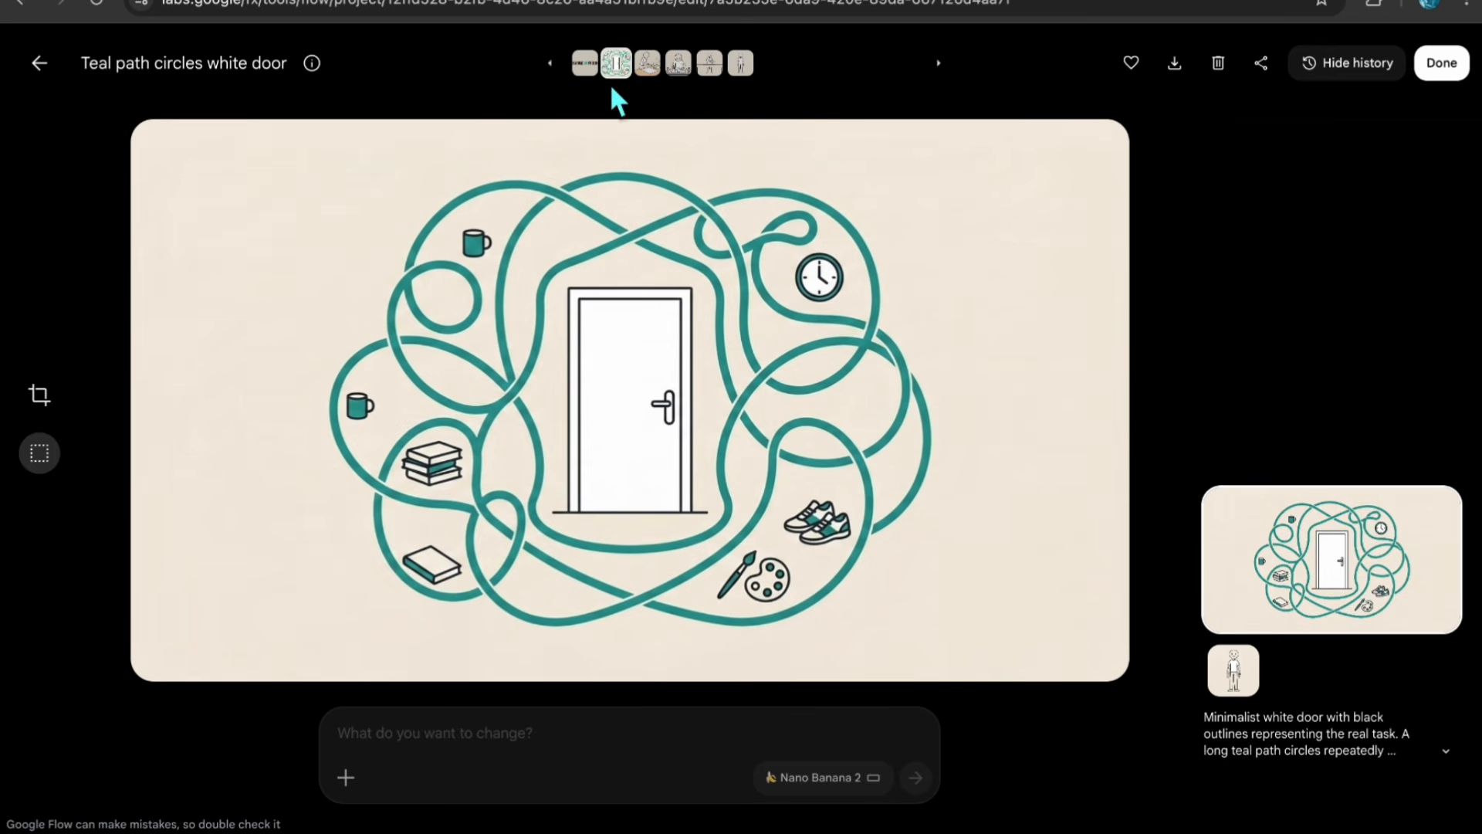
- Review the generated images for Scenes 1 to 5 one by one at full size, and return to the project's media
left_click(585, 65)
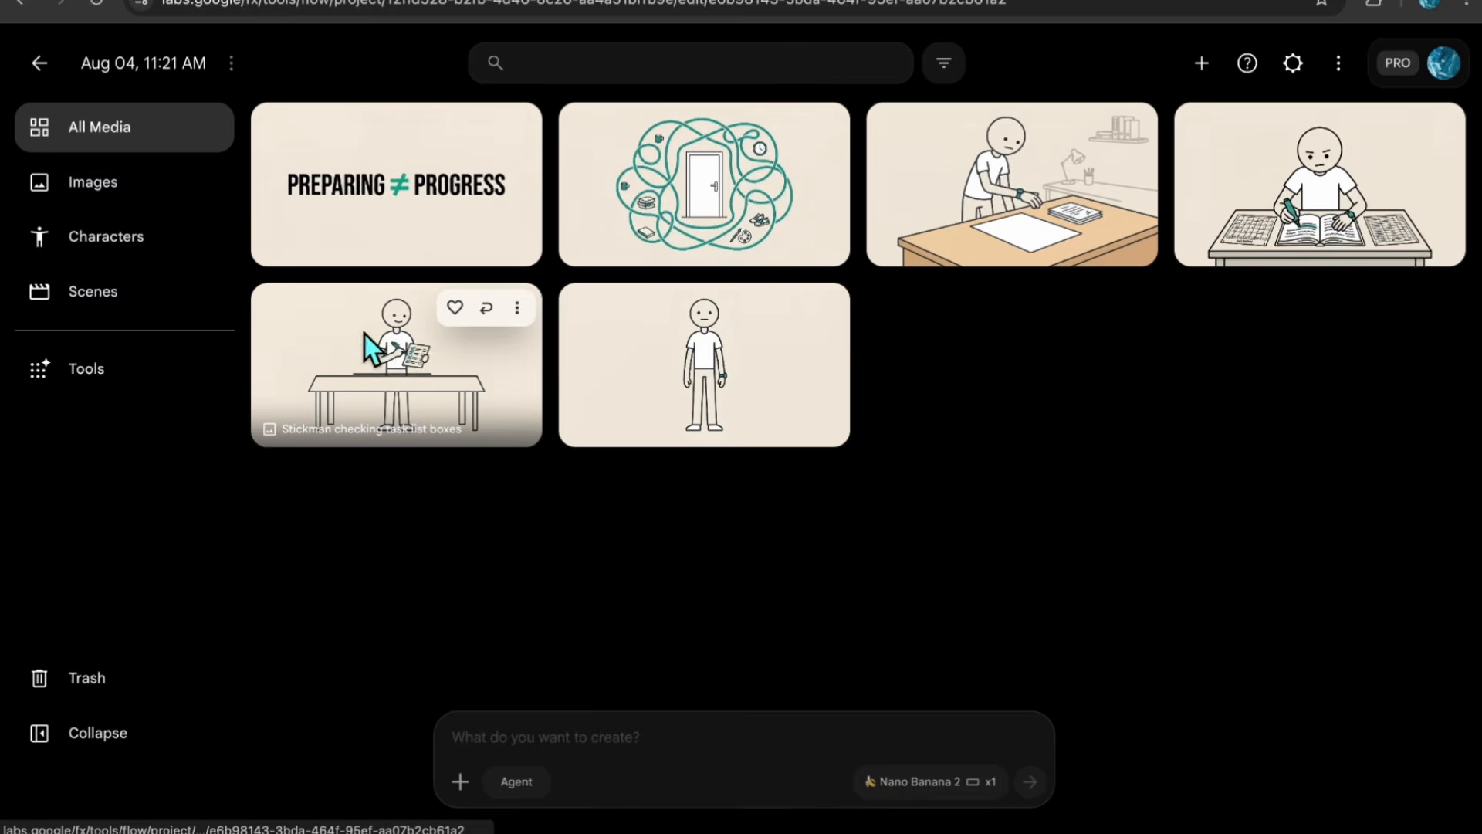
left_click(366, 336)
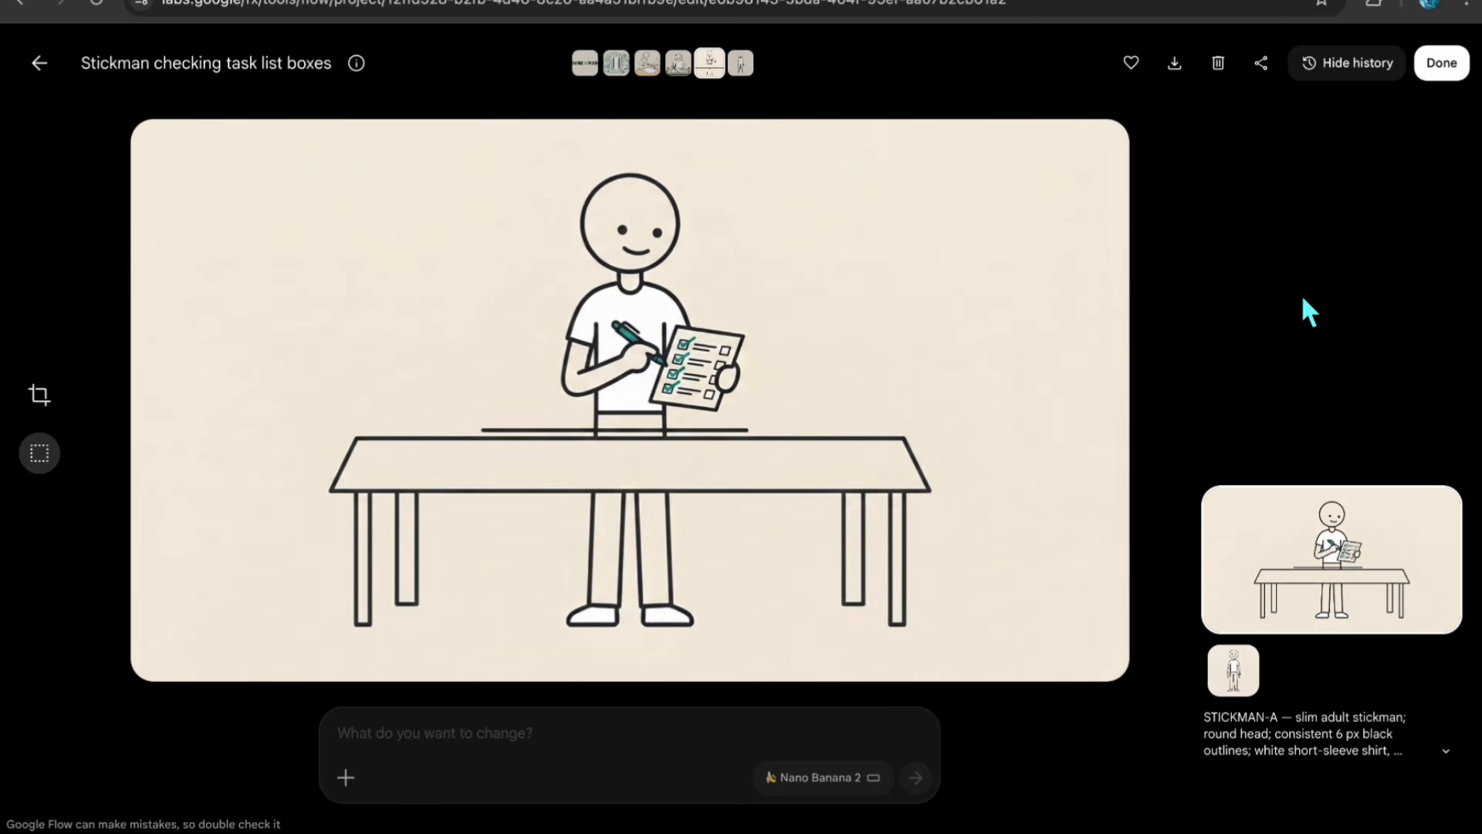
key("Left")
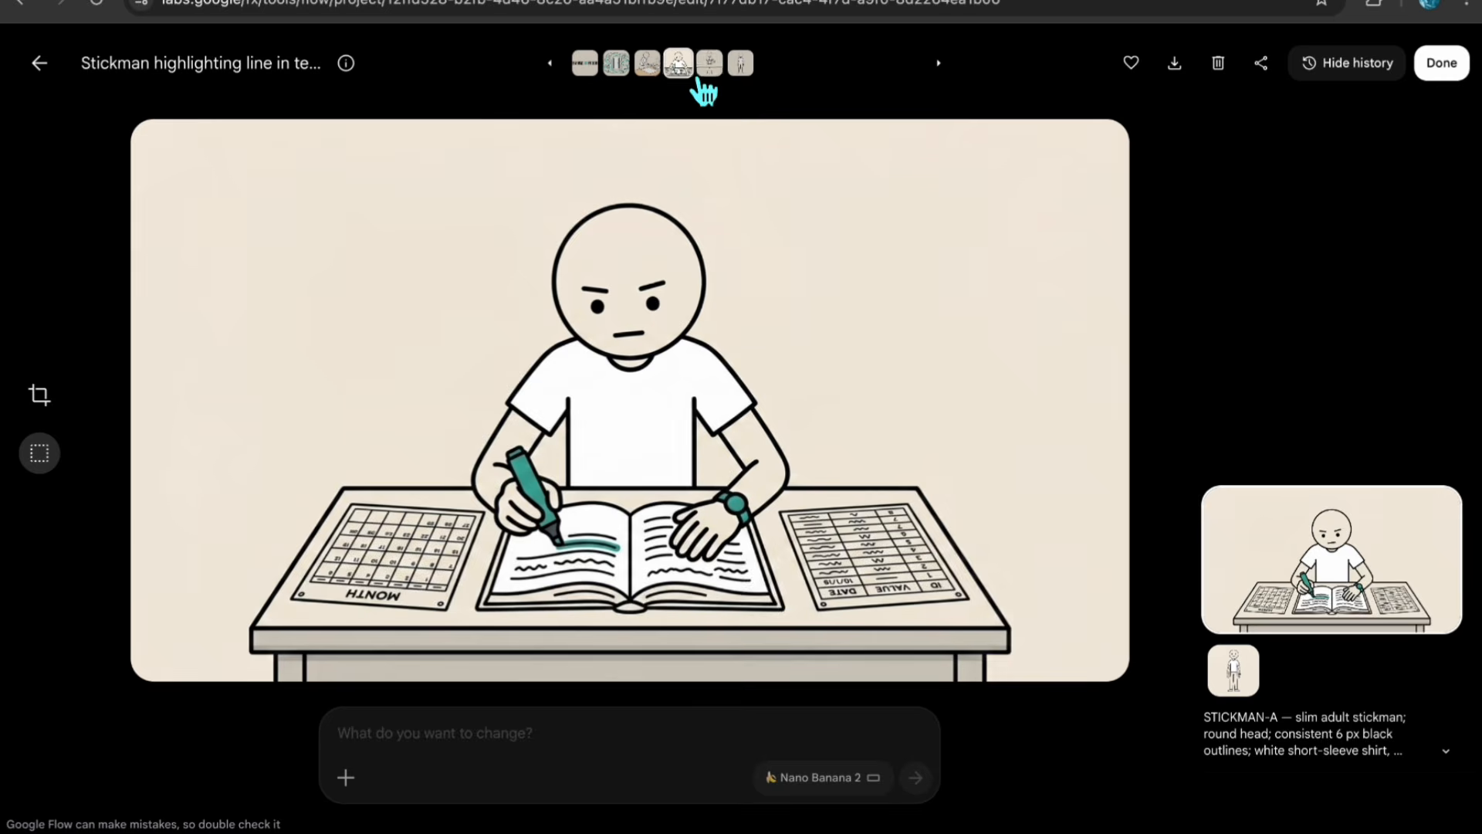
left_click(652, 68)
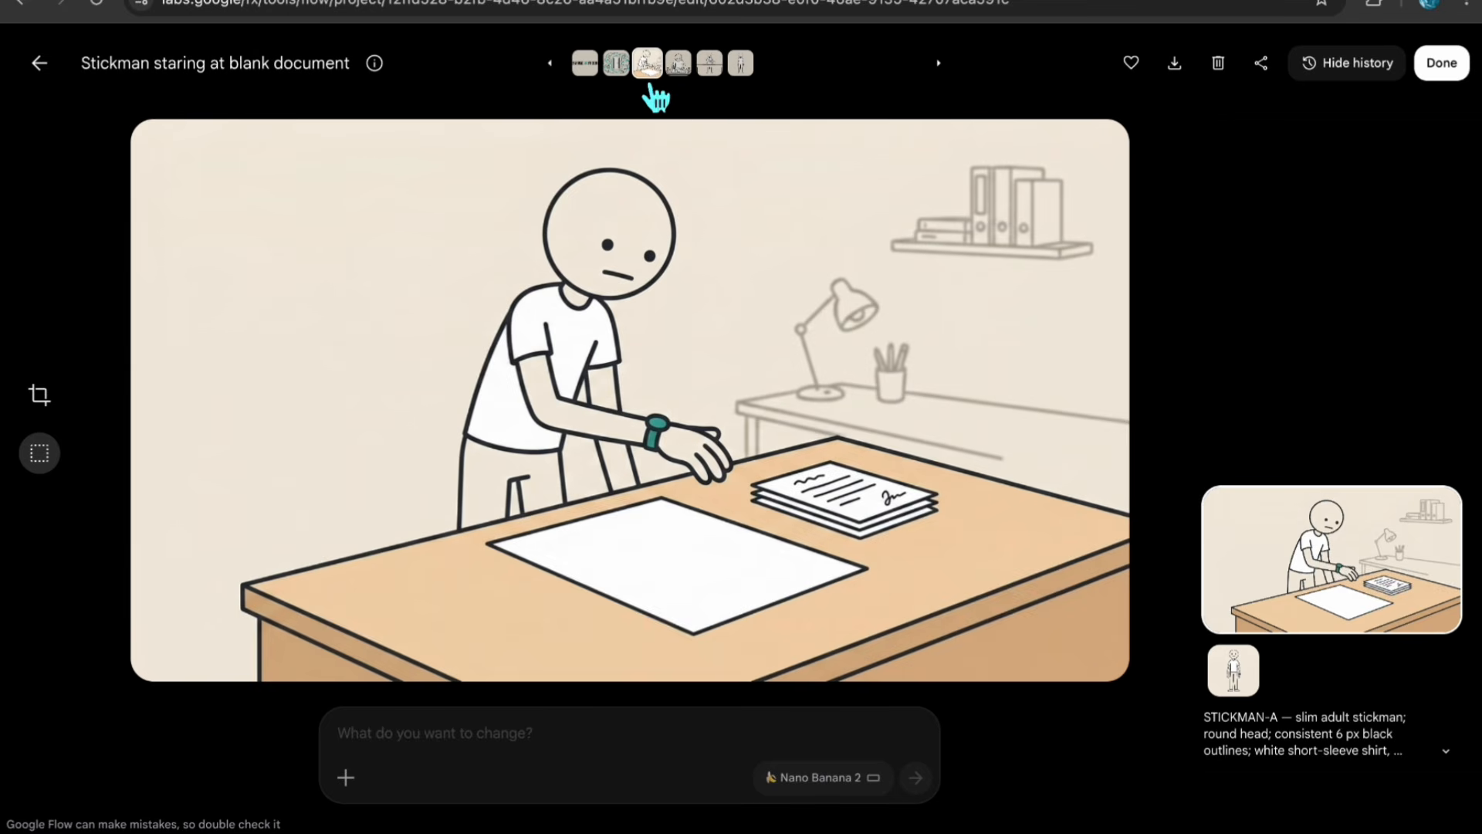
key("Left")
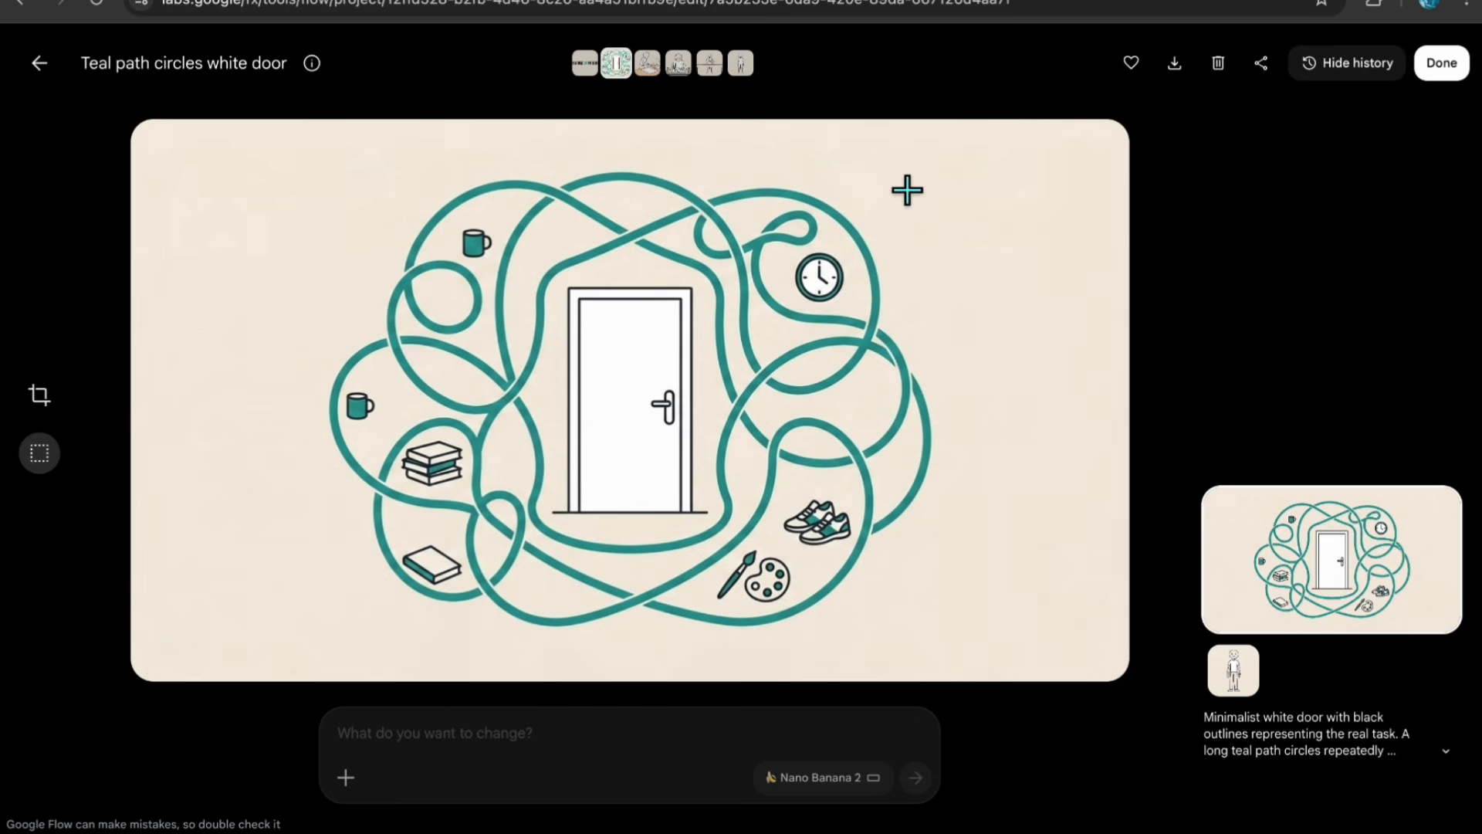
left_click(587, 65)
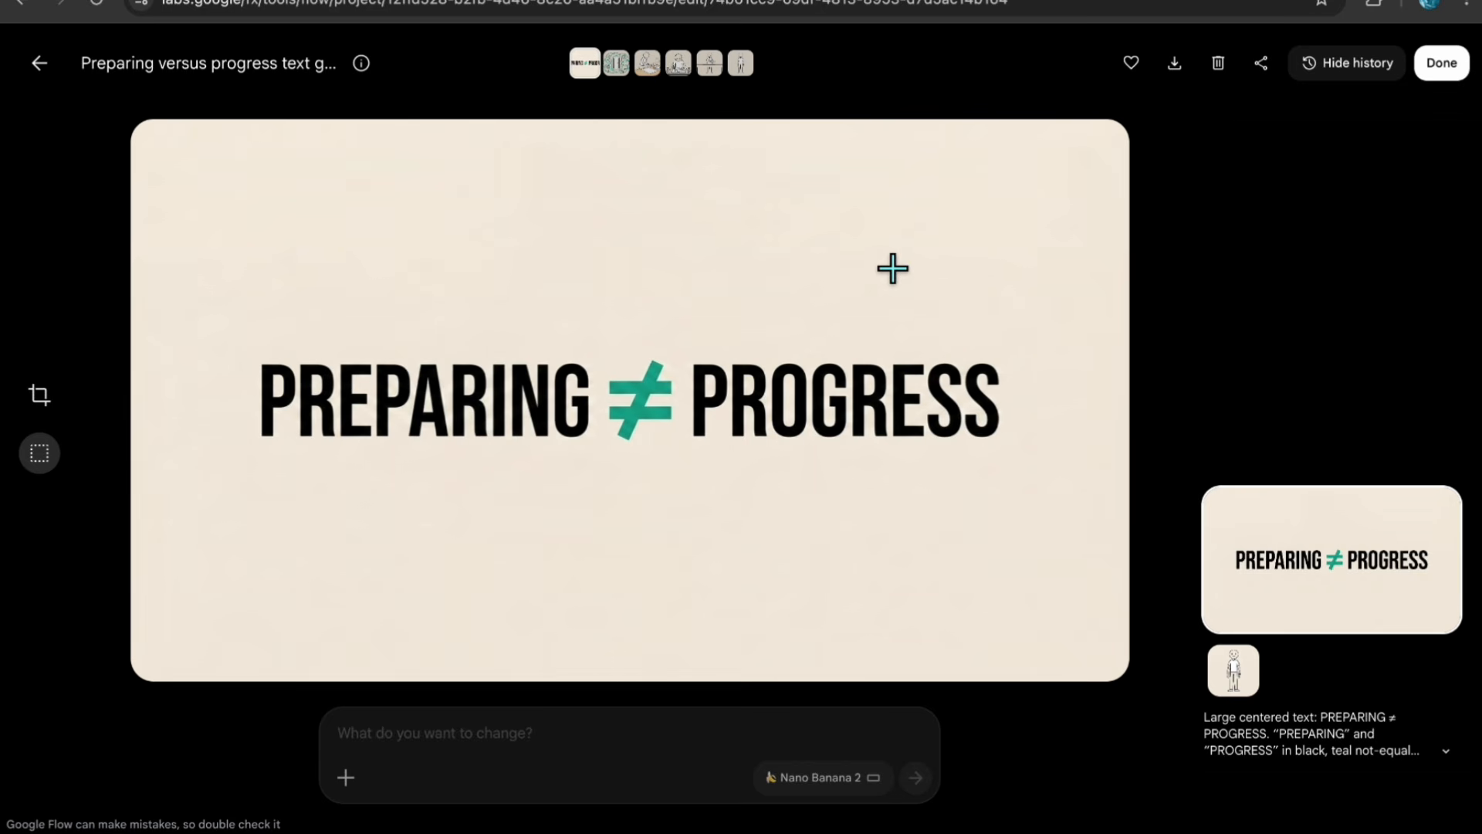
left_click(1463, 77)
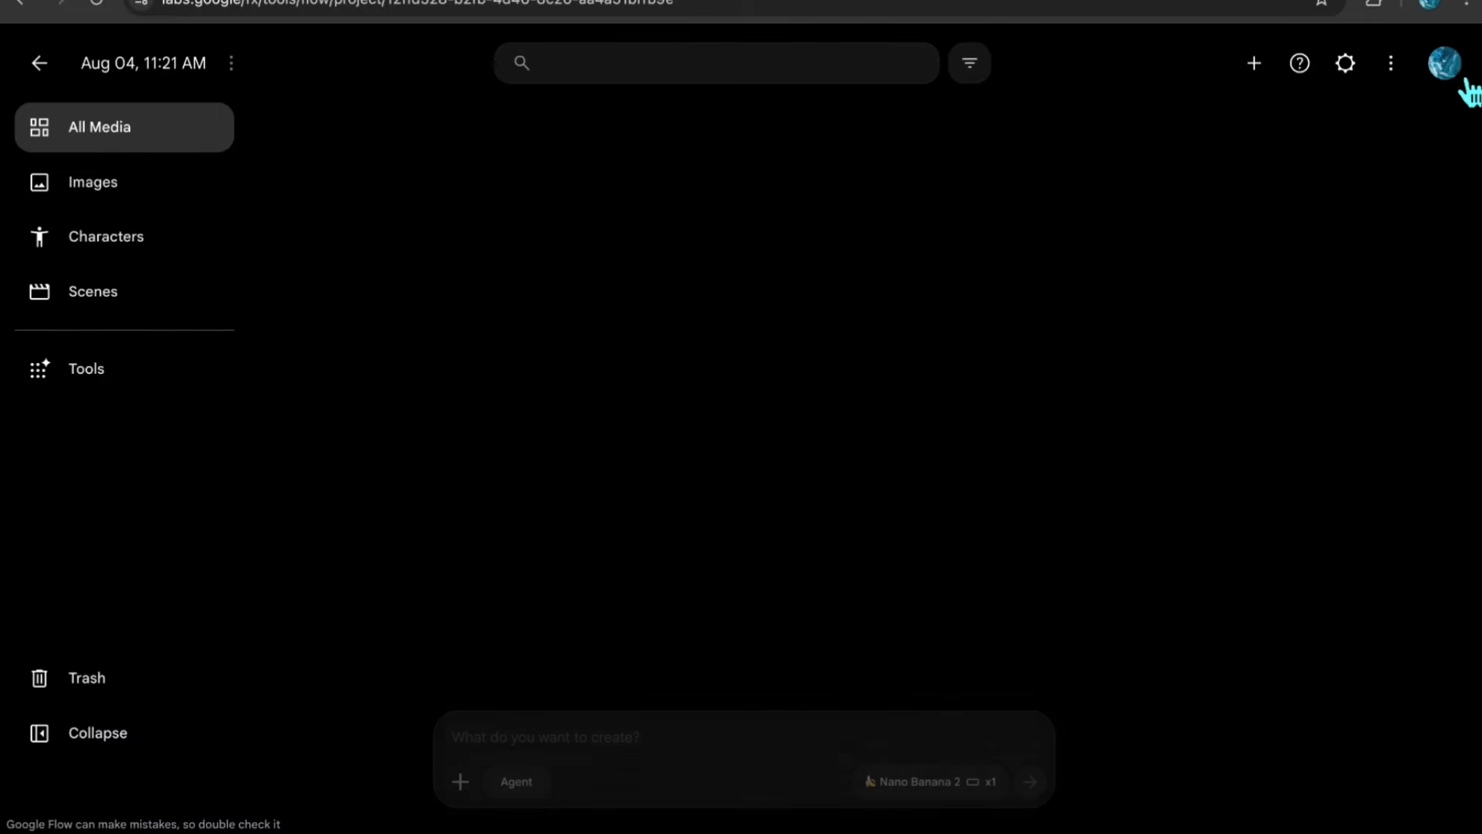
- Switch generation to Video with Ingredients and add the "Stickman checking task list boxes" image to the prompt
left_click(965, 781)
left_click(983, 530)
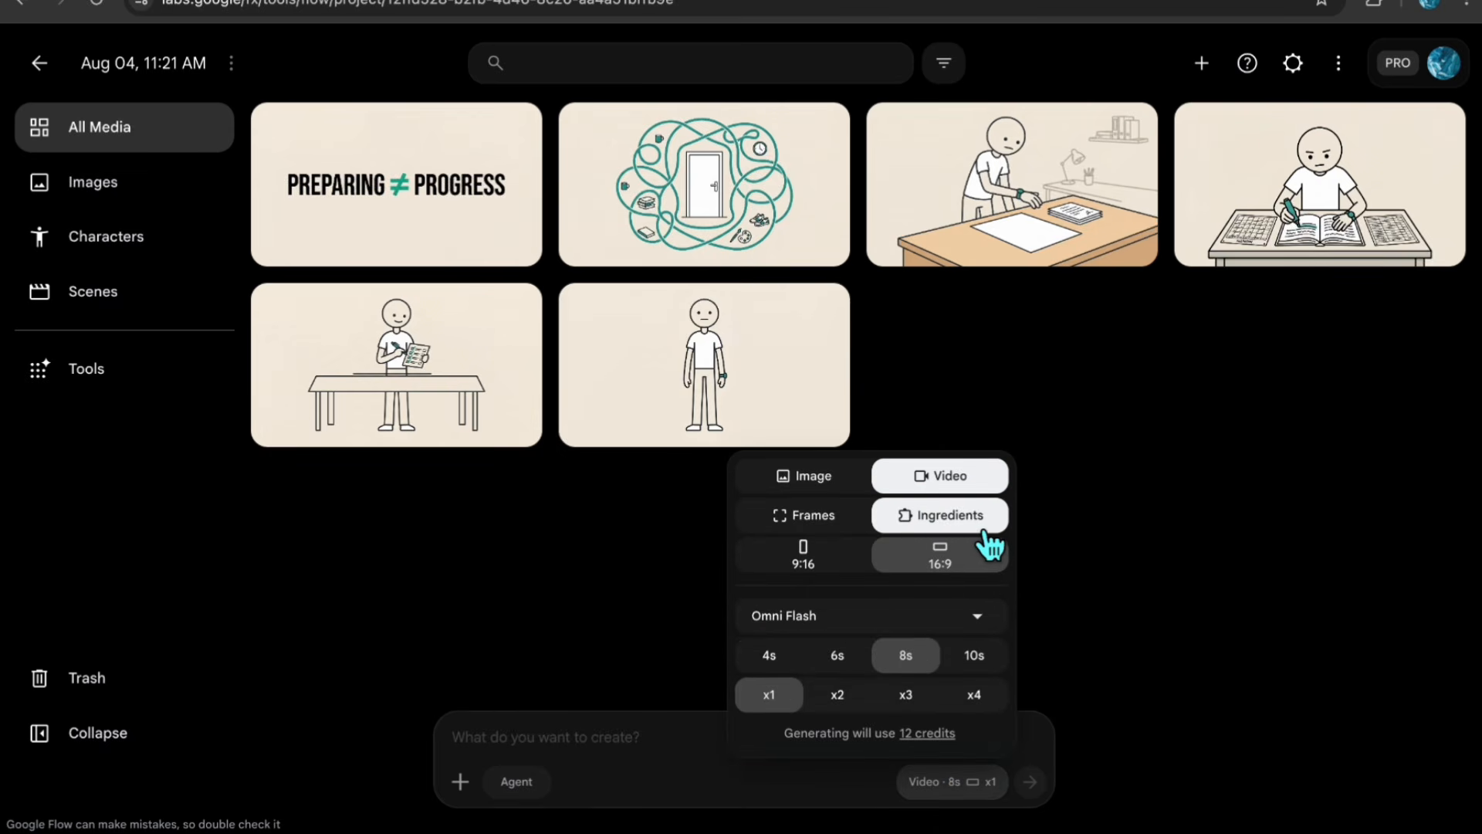
left_click(1208, 512)
left_click(460, 782)
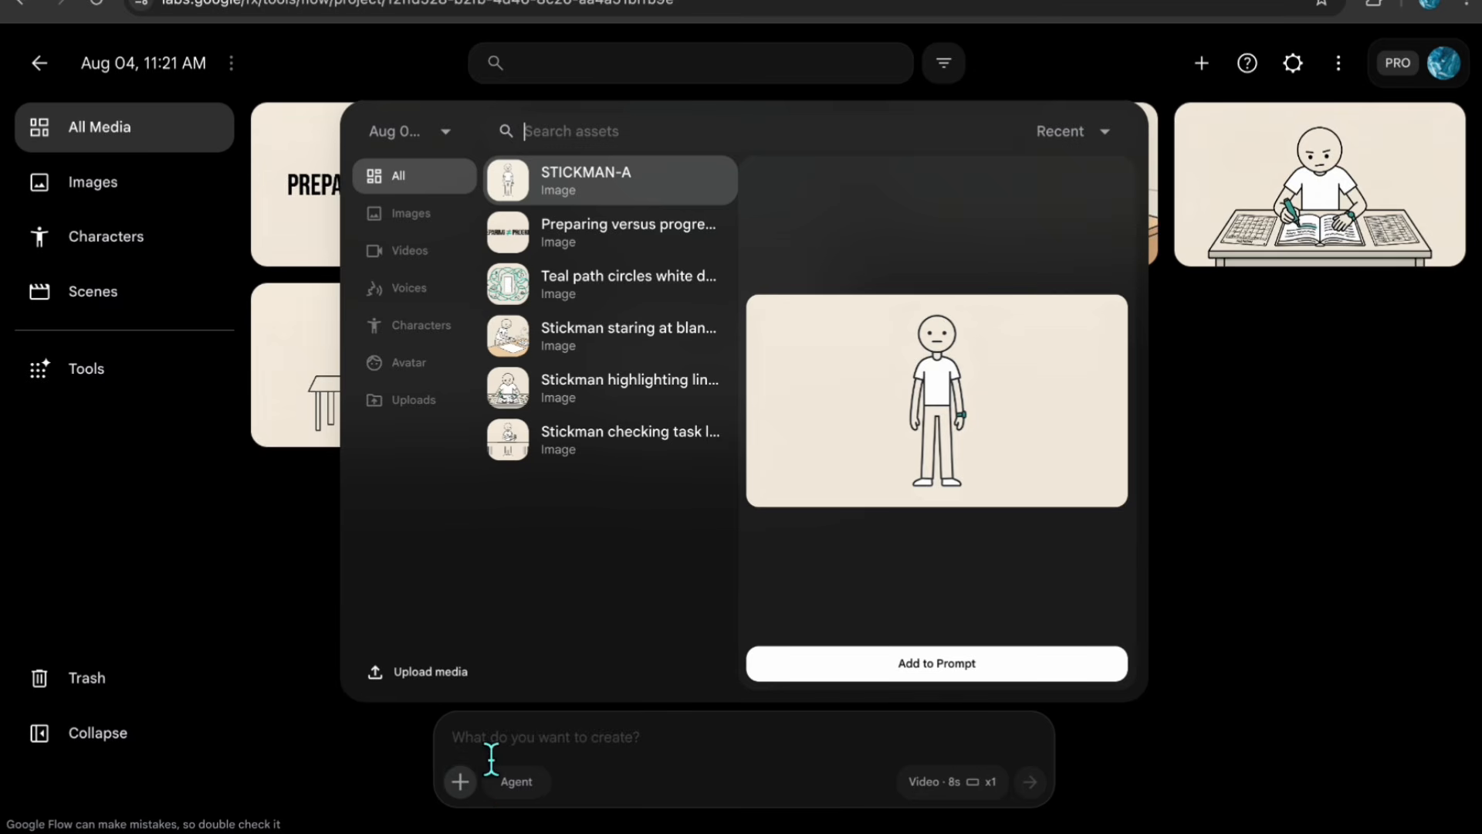
left_click(622, 460)
left_click(936, 663)
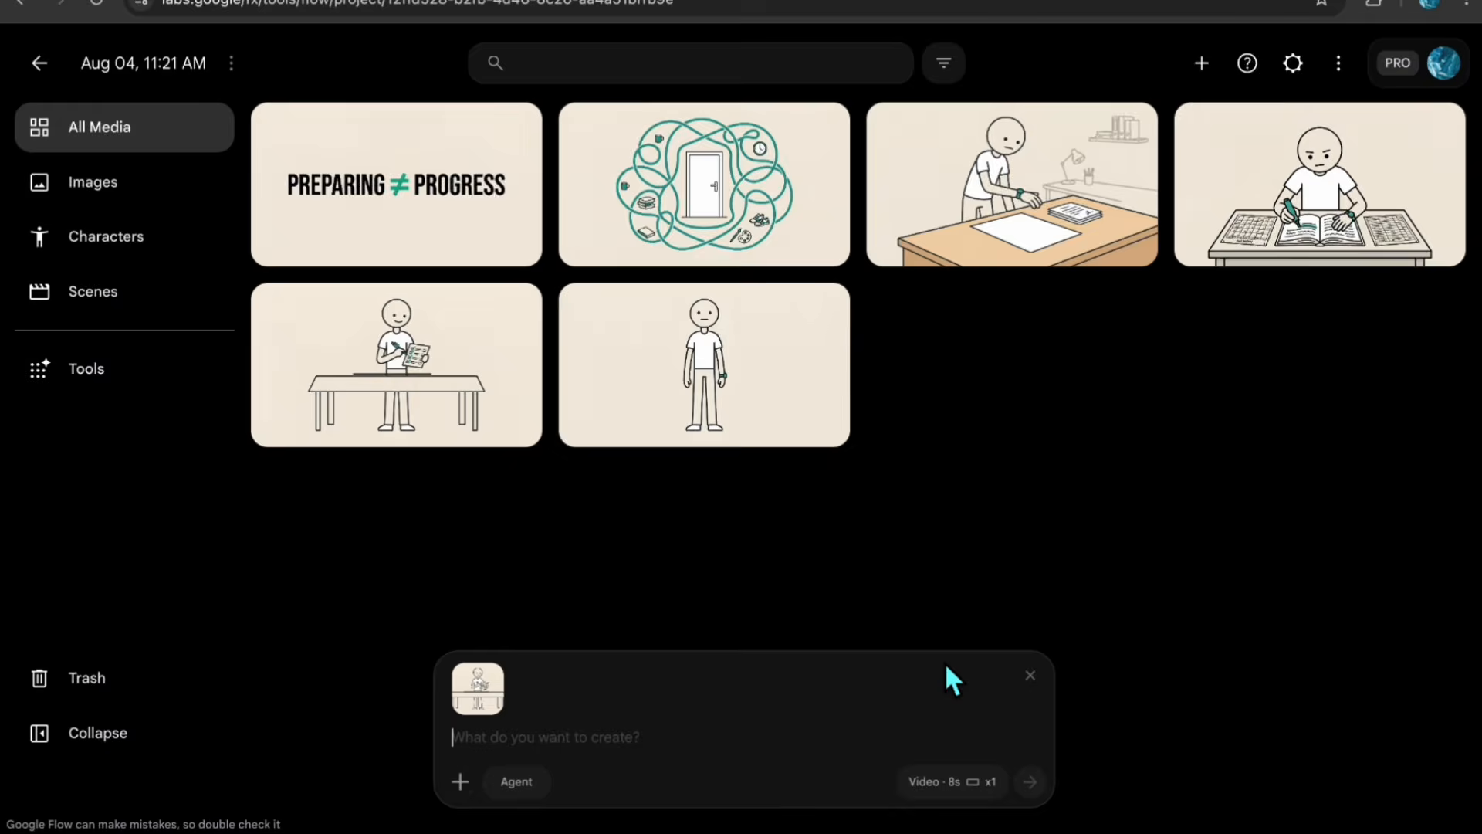
- Copy Scene 1's motion instruction from ChatGPT without its duration, paste it as the Flow video prompt, and generate the clip
left_click_drag(1032, 178, 1042, 347)
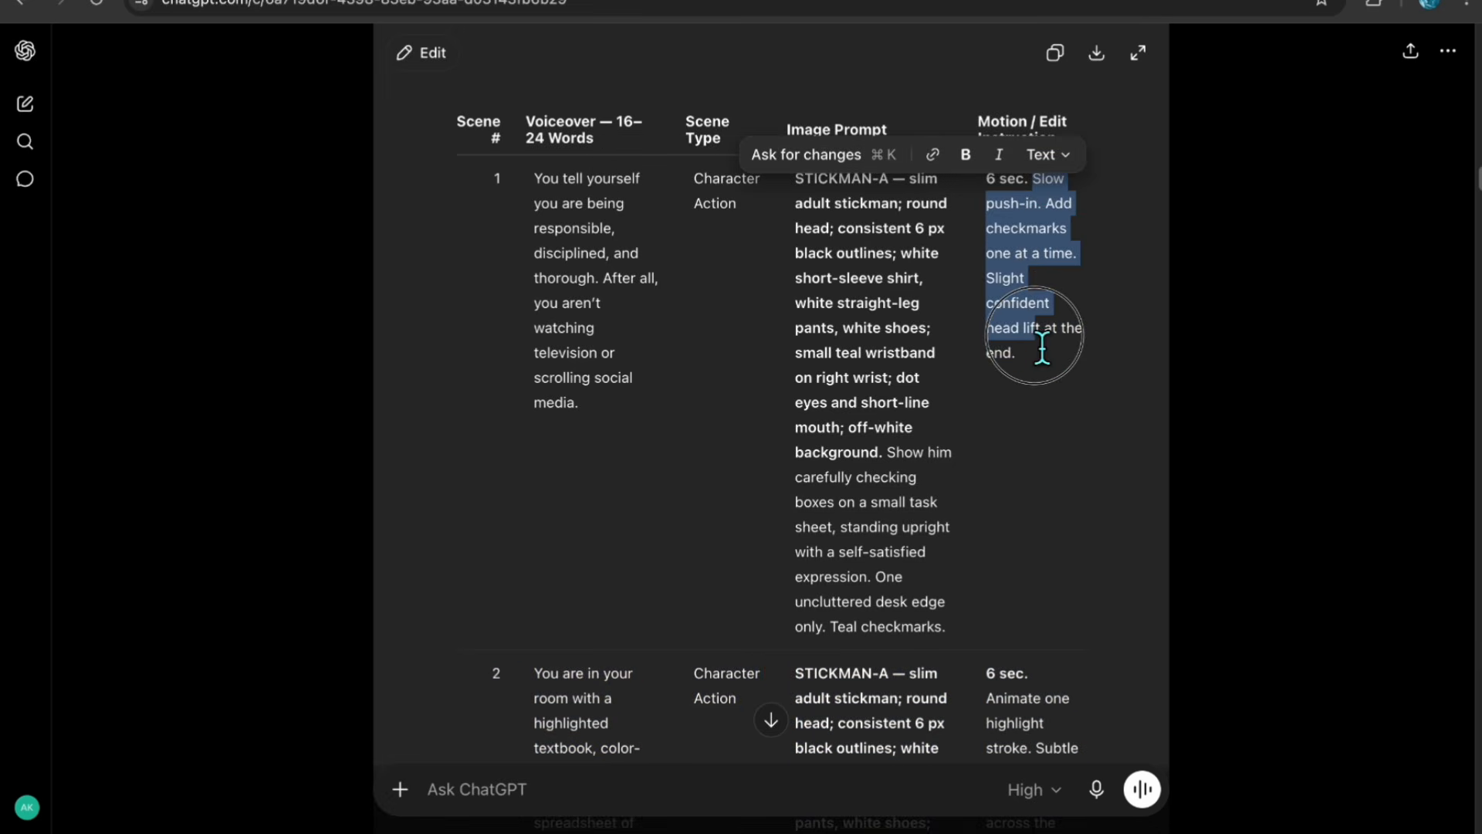
key("ctrl+c")
key("ctrl+v")
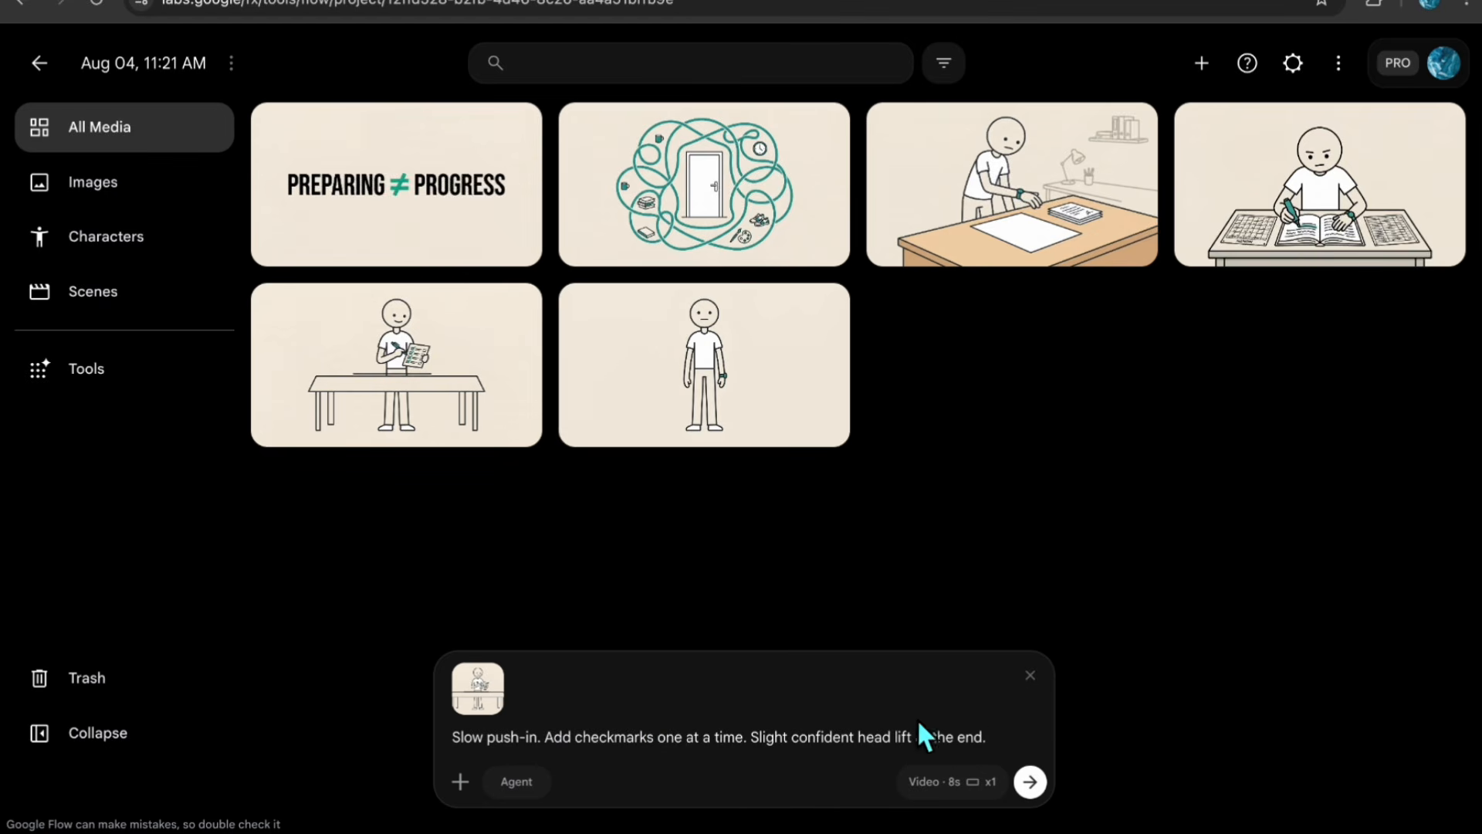
left_click(1054, 791)
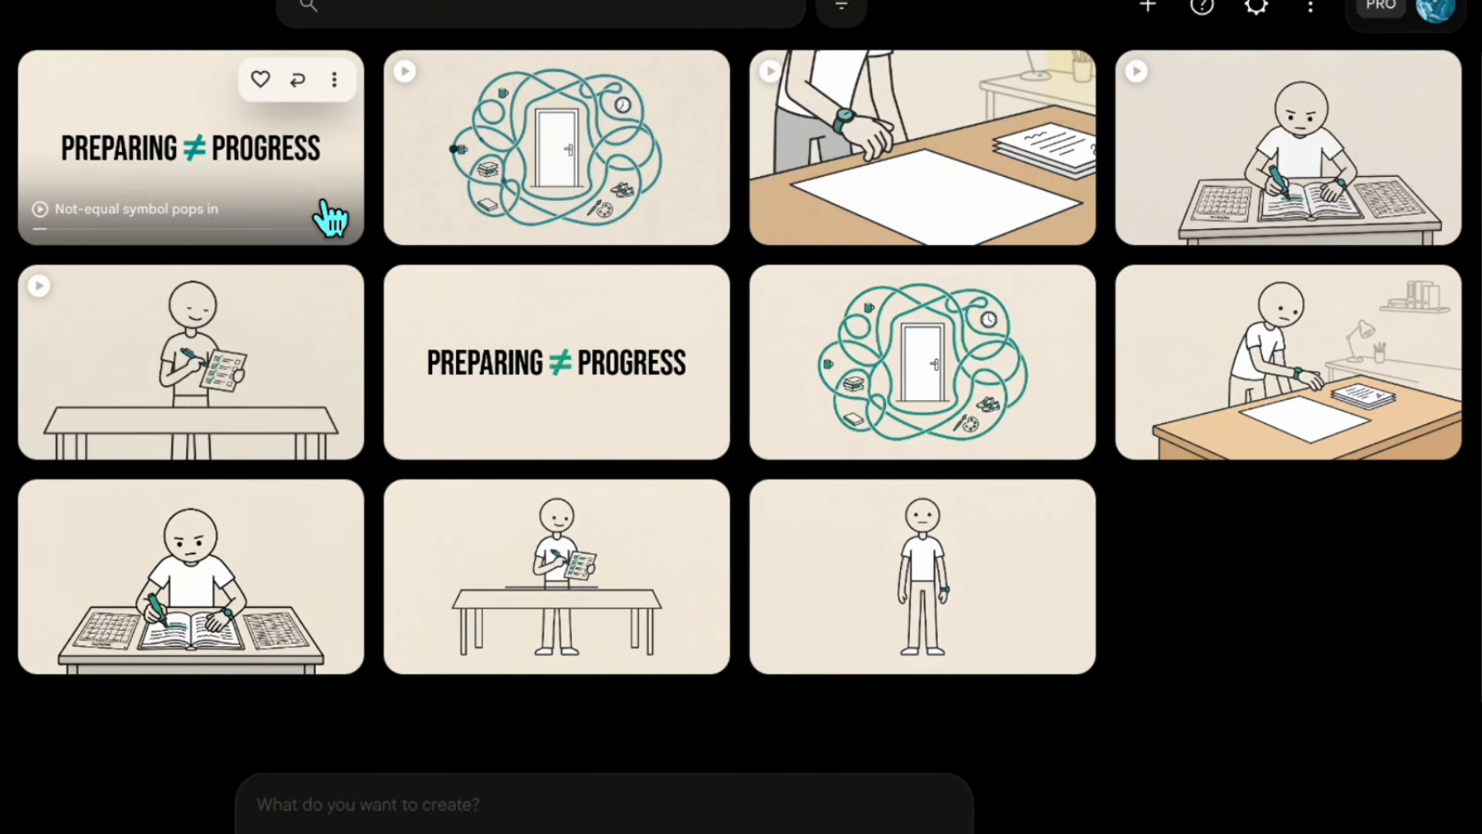
- Download the generated video clips of the stickman checking the task list and the stickman highlighting the textbook
left_click(516, 307)
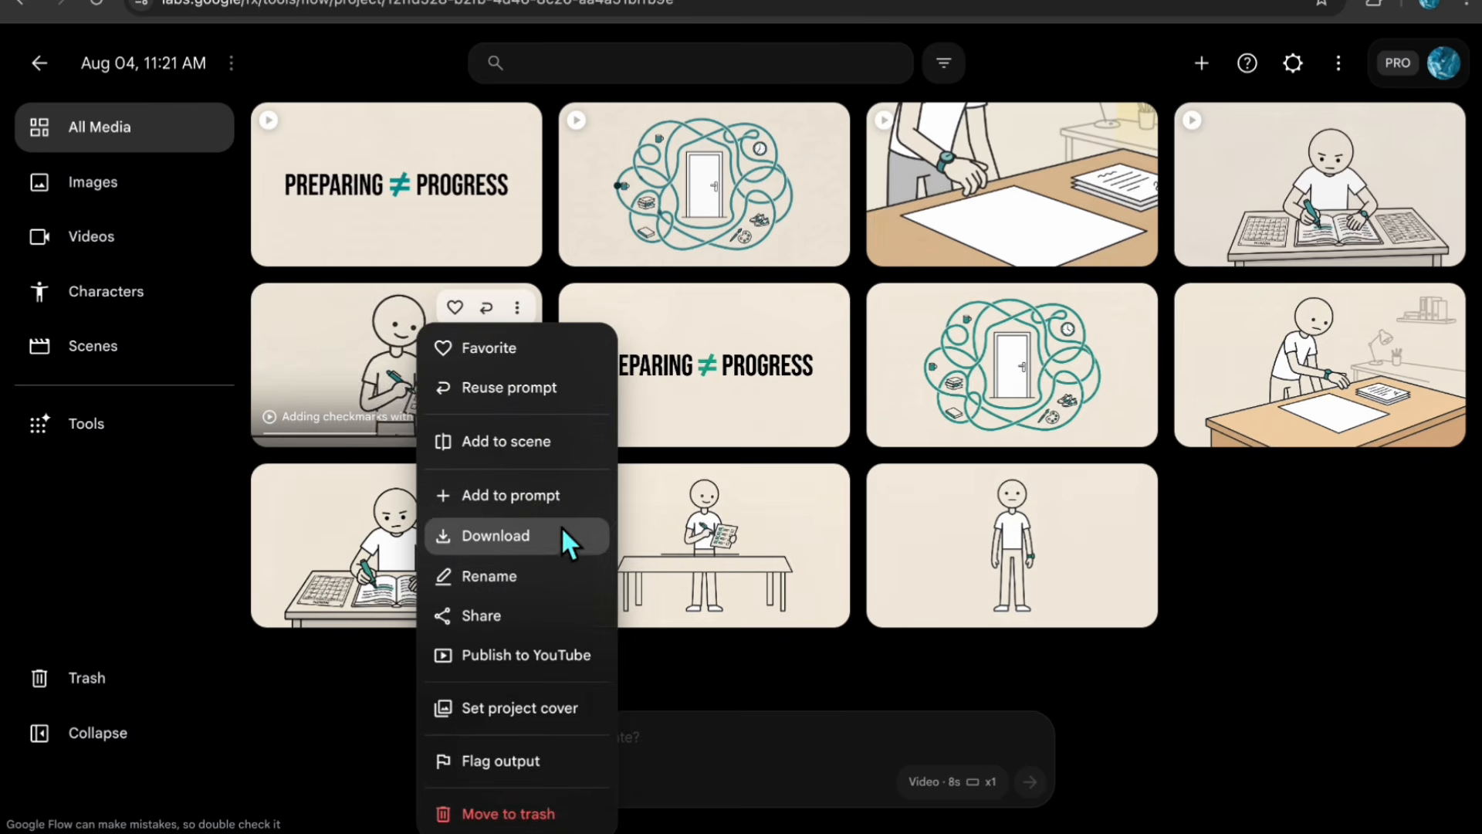
mouse_move(564, 533)
left_click(679, 616)
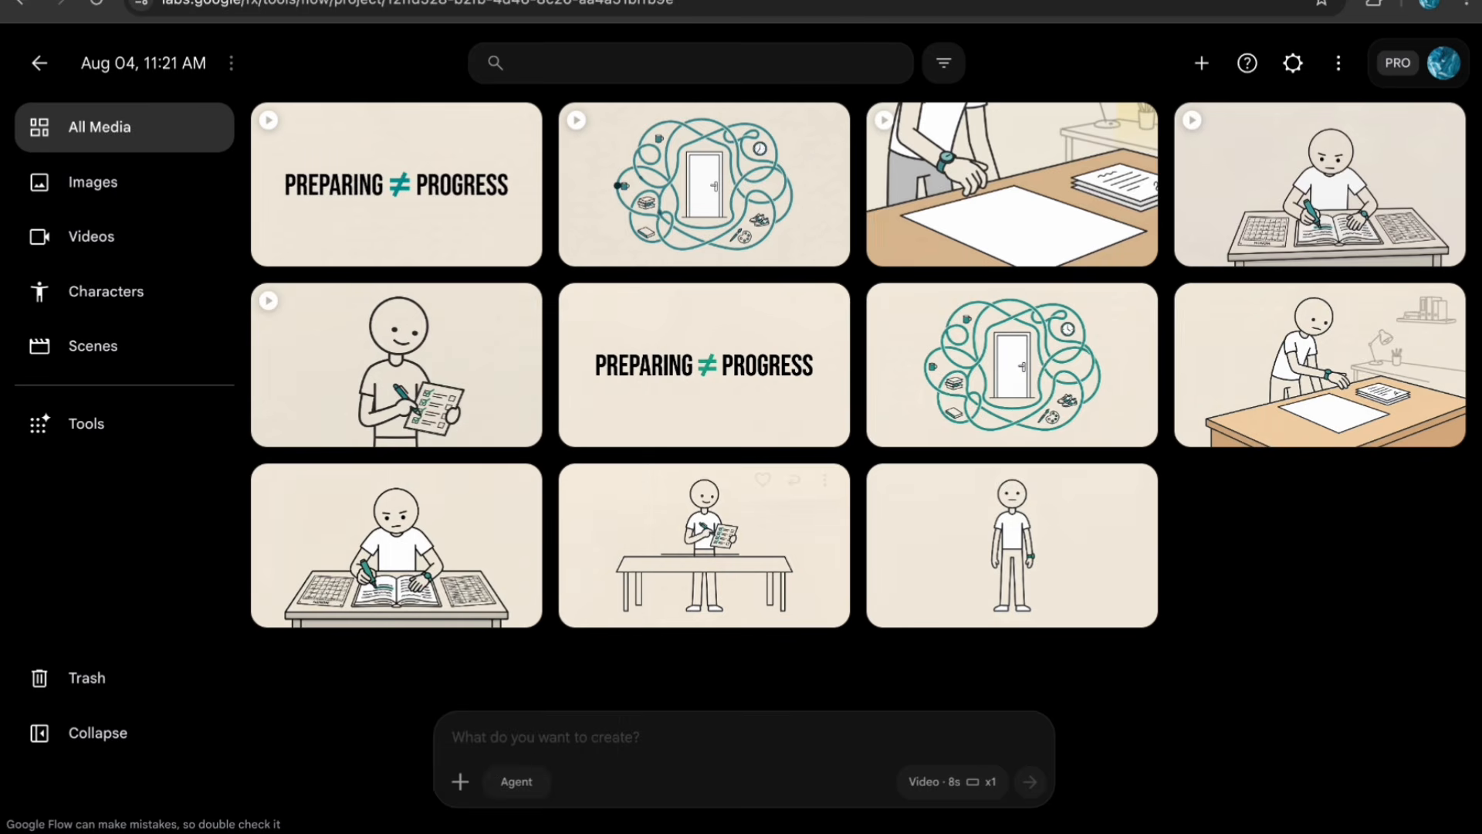
left_click(1441, 126)
mouse_move(1382, 364)
left_click(1235, 439)
- Download the untouched-page and teal-path door video clips, and open the options of the "PREPARING ≠ PROGRESS" clip
left_click(1132, 121)
mouse_move(1124, 369)
left_click(1266, 437)
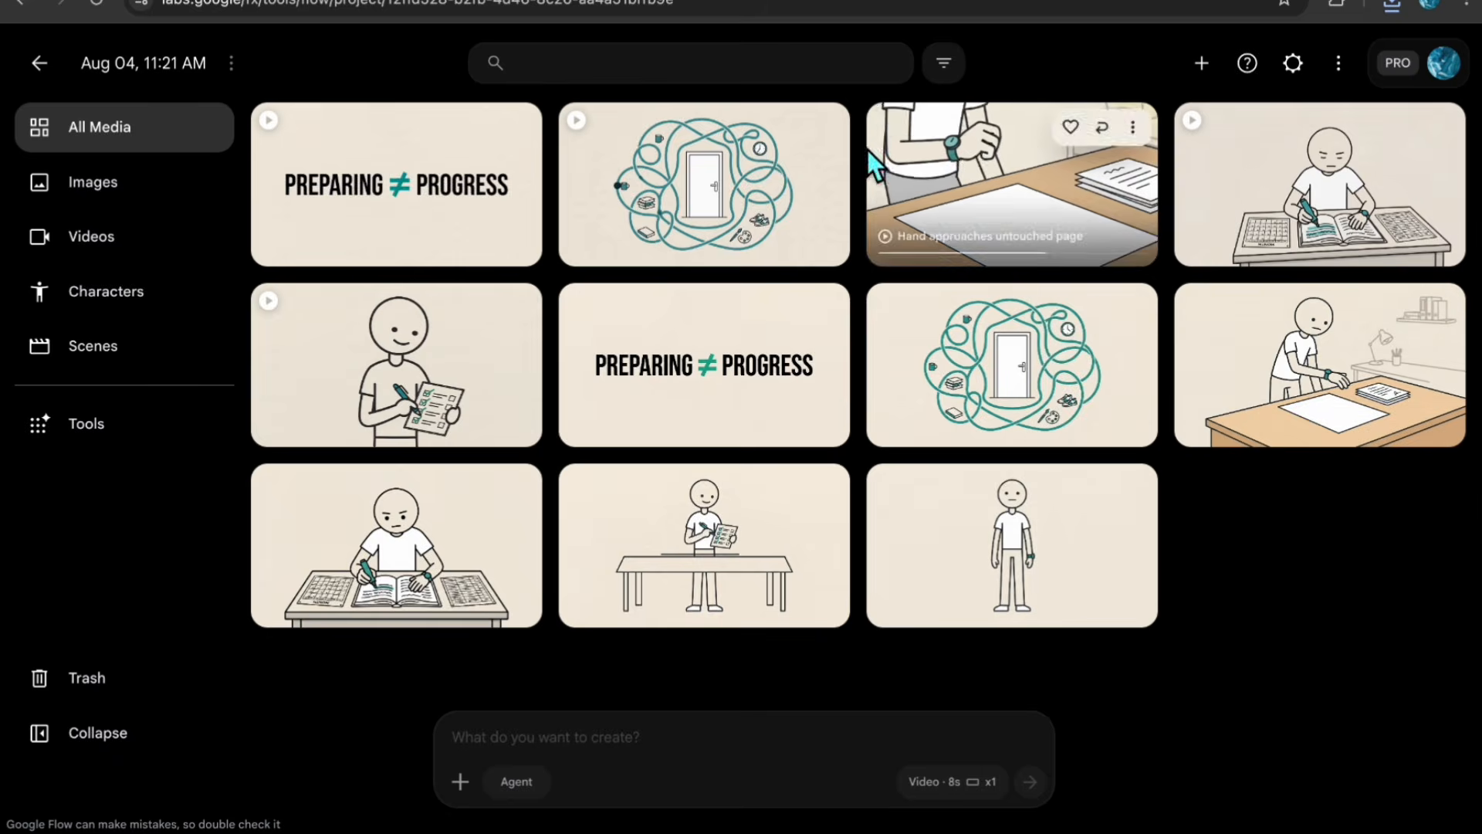
left_click(824, 121)
mouse_move(816, 372)
left_click(956, 438)
left_click(517, 126)
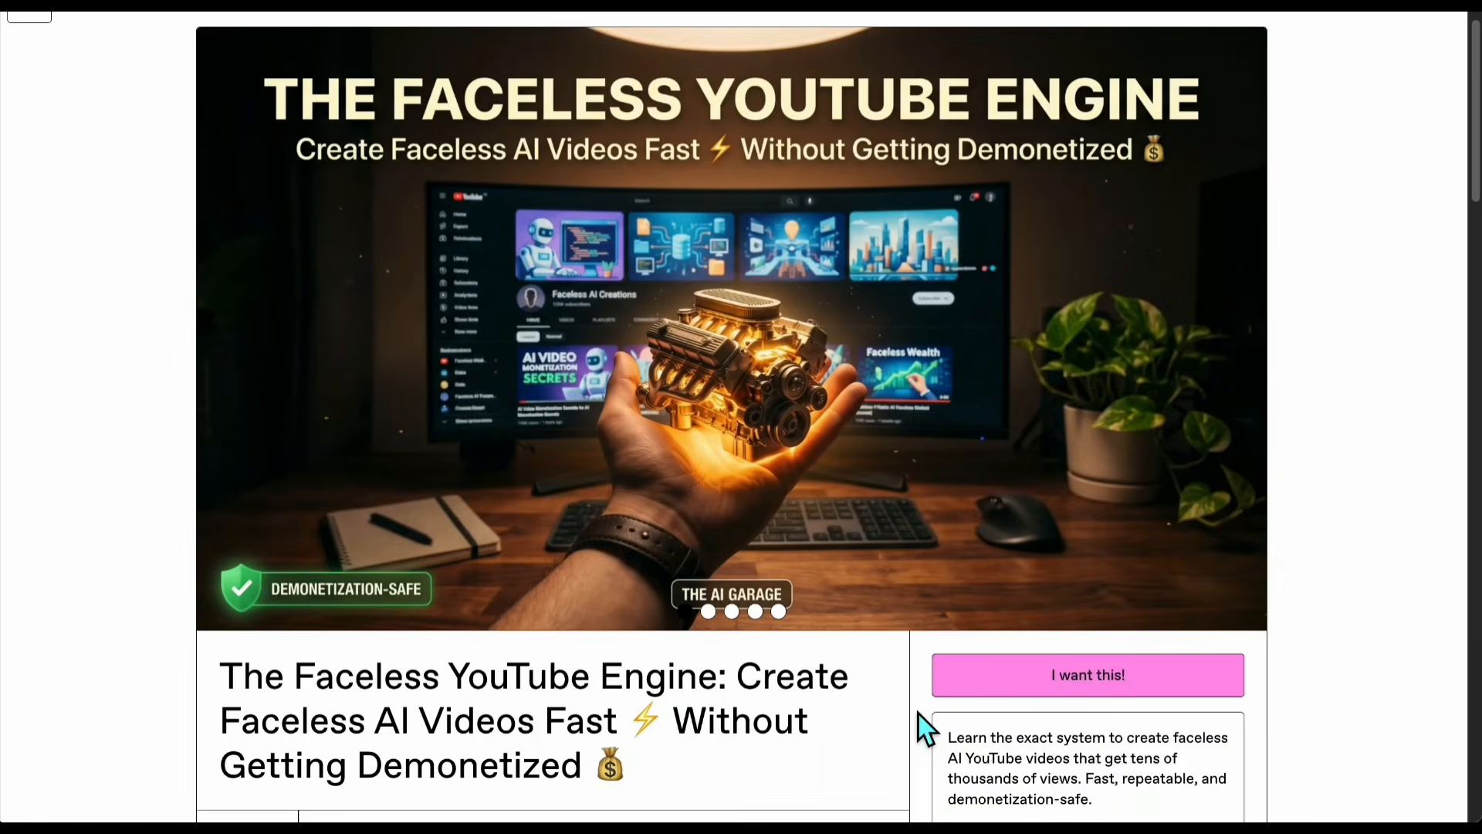
- Look through the preview slides of the "The Faceless YouTube Engine" guide on its product page
left_click(708, 613)
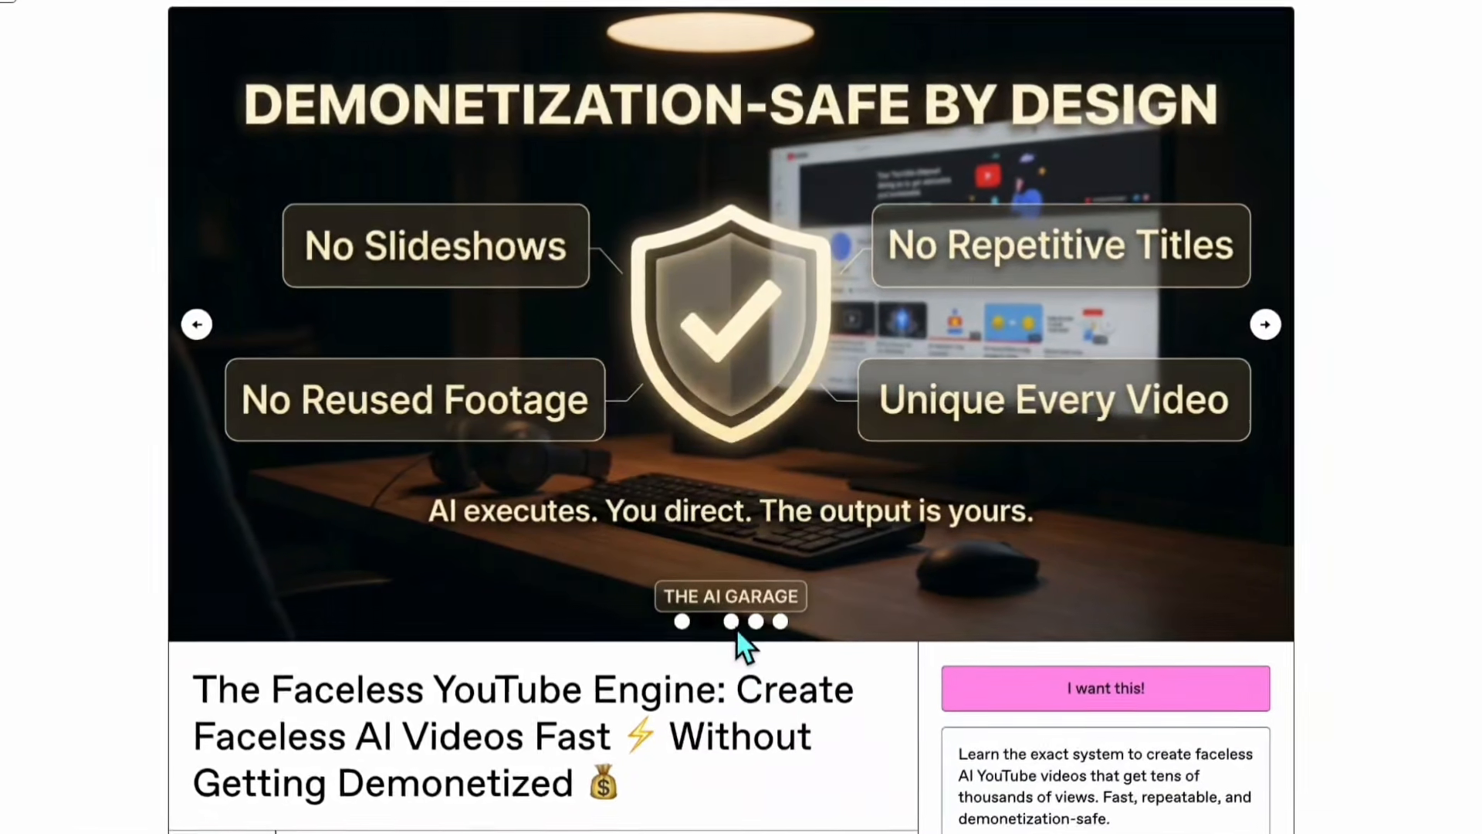
left_click(735, 628)
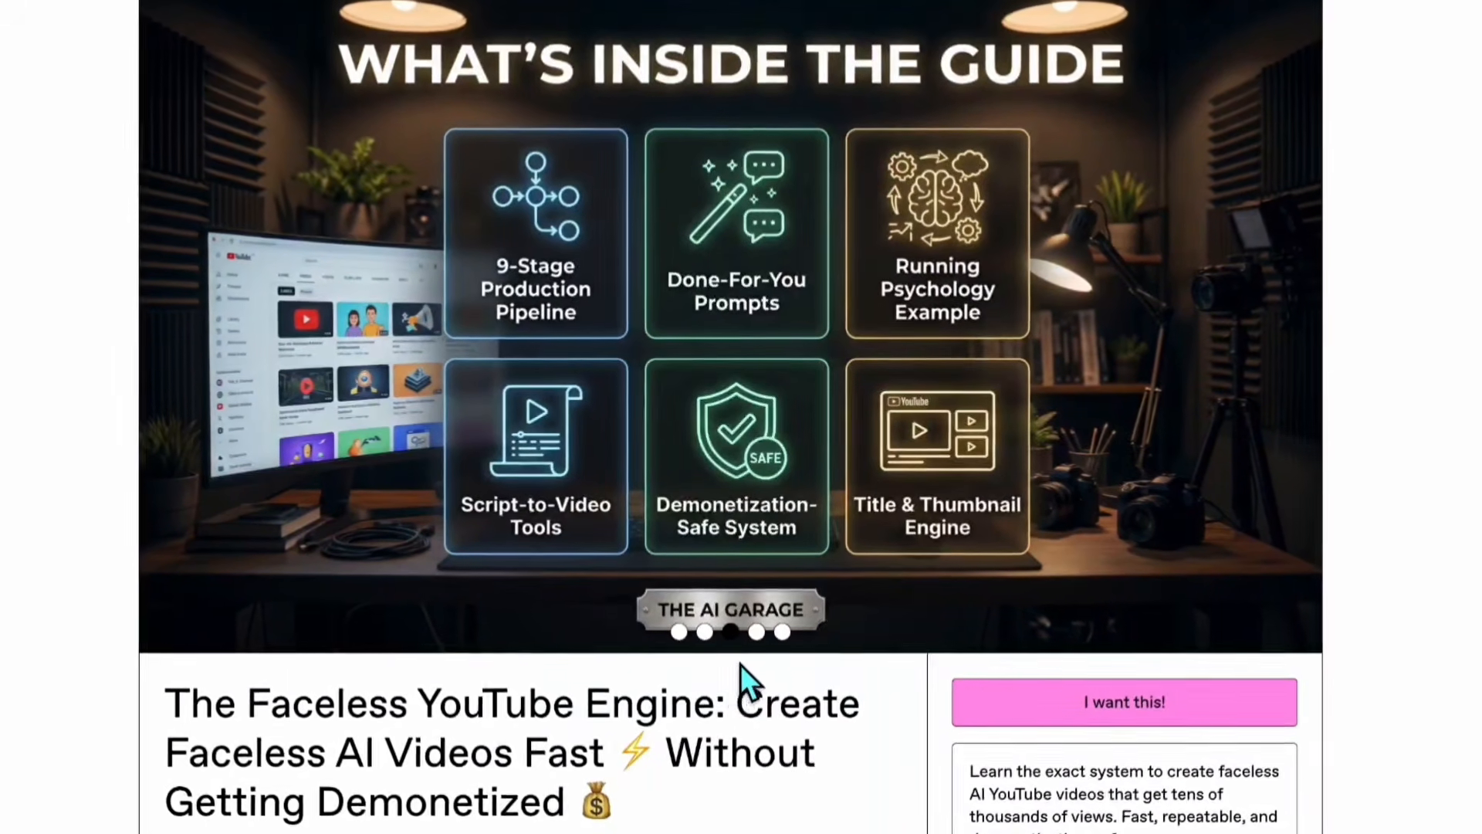
left_click(760, 635)
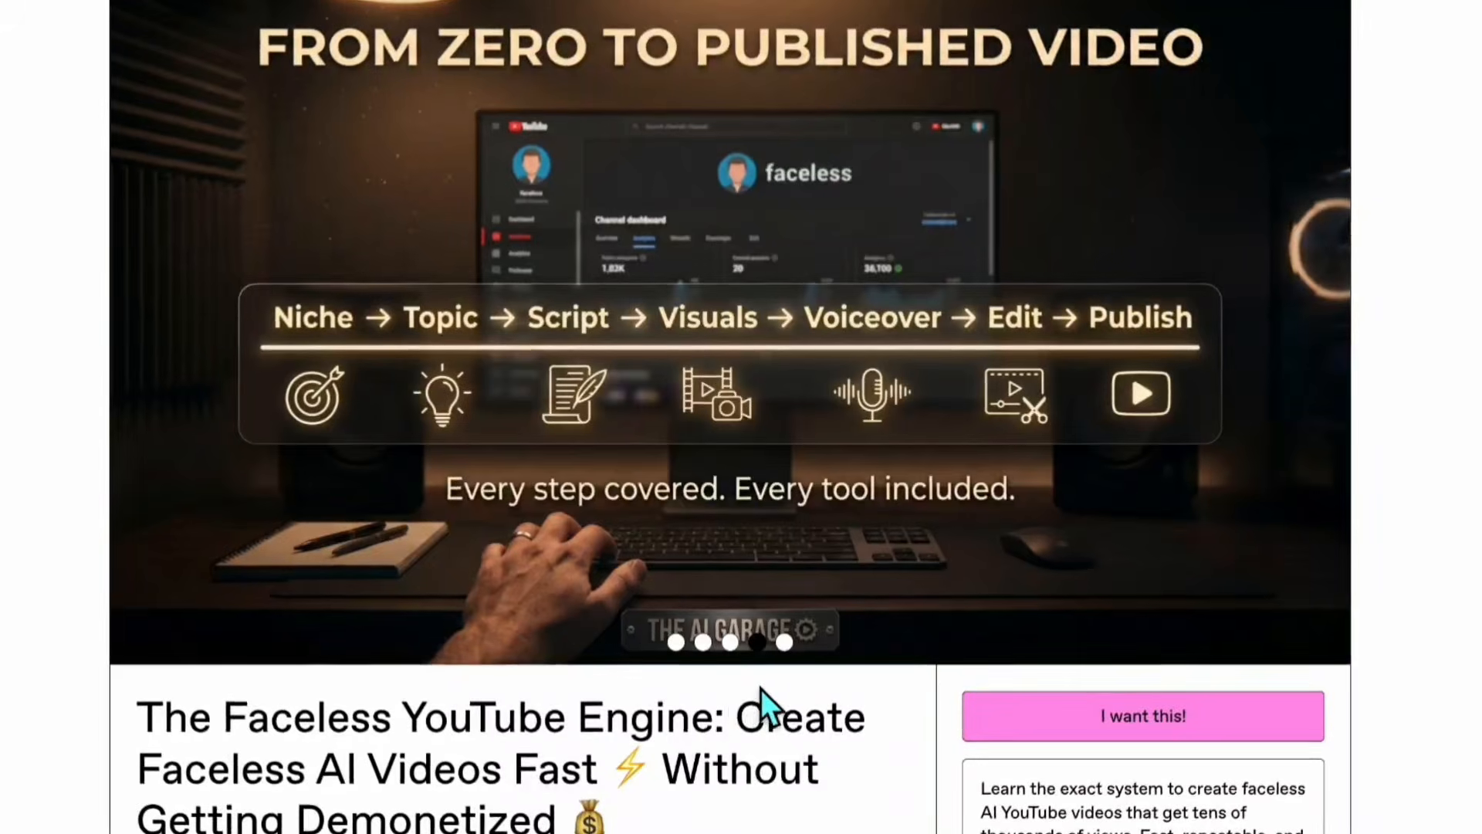
left_click(790, 652)
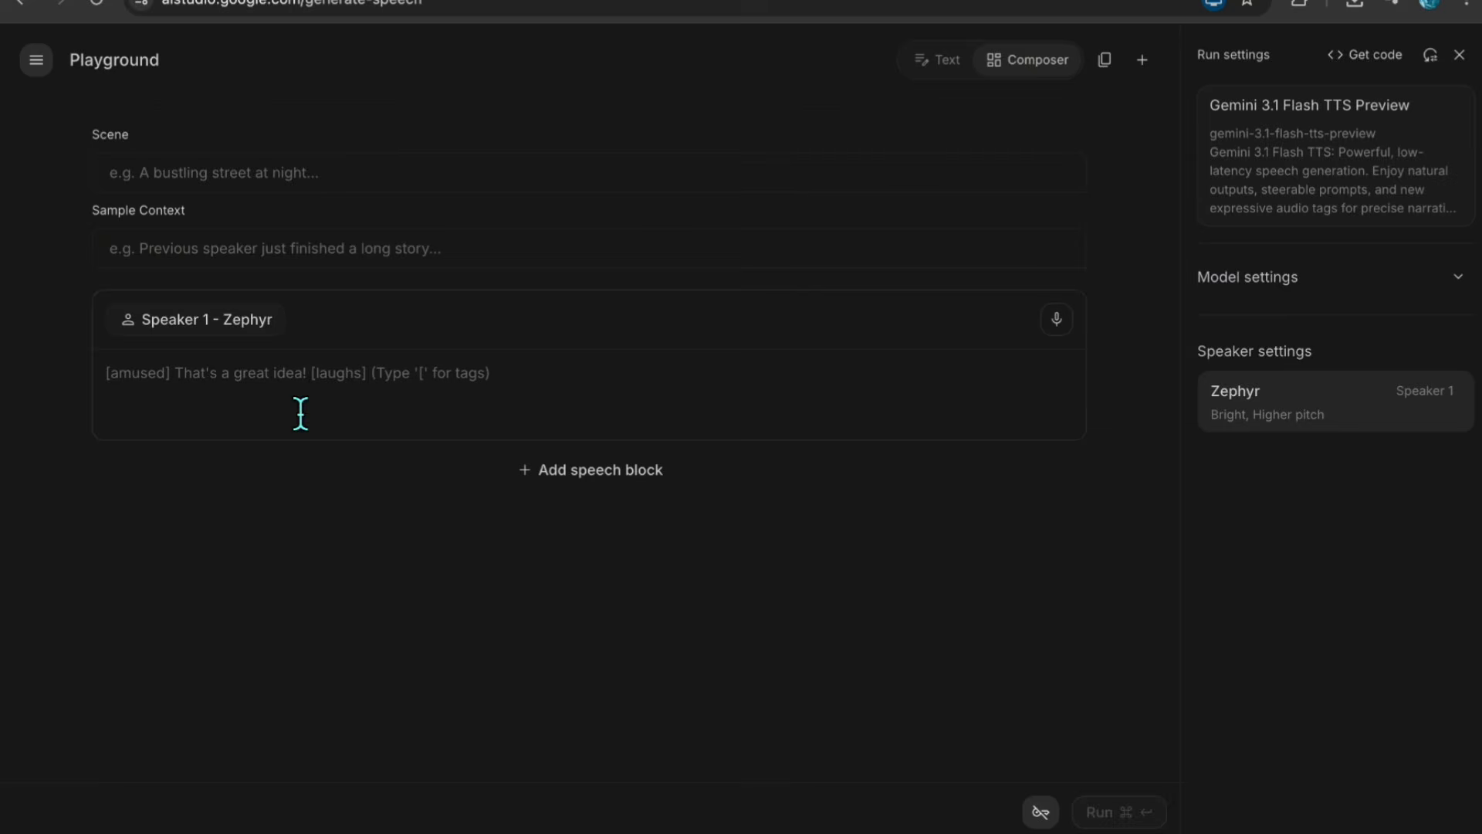
- Copy the Scene 1 to 5 voiceover lines from the ChatGPT scene table into Google AI Studio's "Speaker 1 - Zephyr" speech block
left_click(298, 414)
key("super+v")
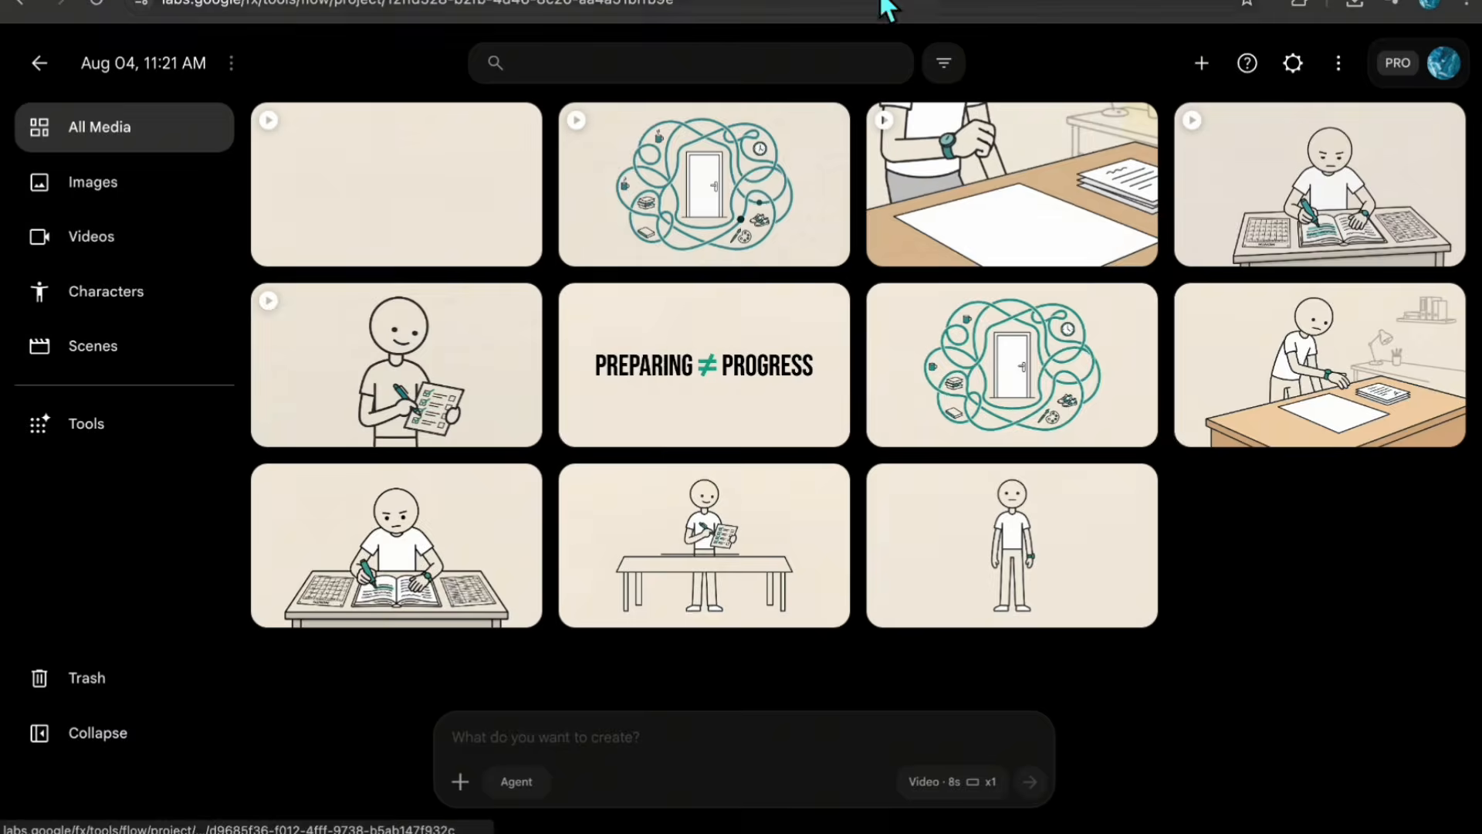
key("super+v")
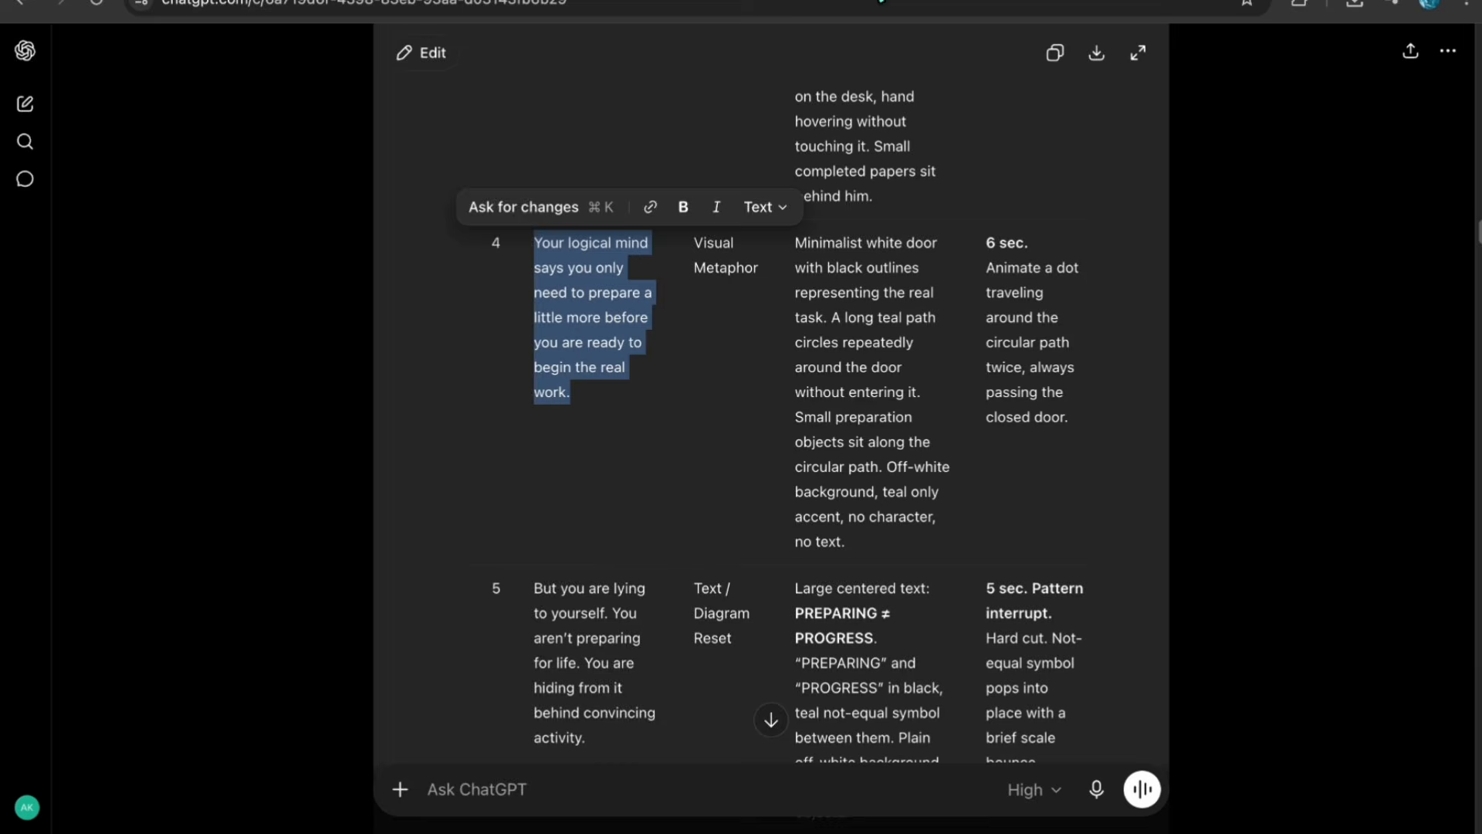
key("super+v")
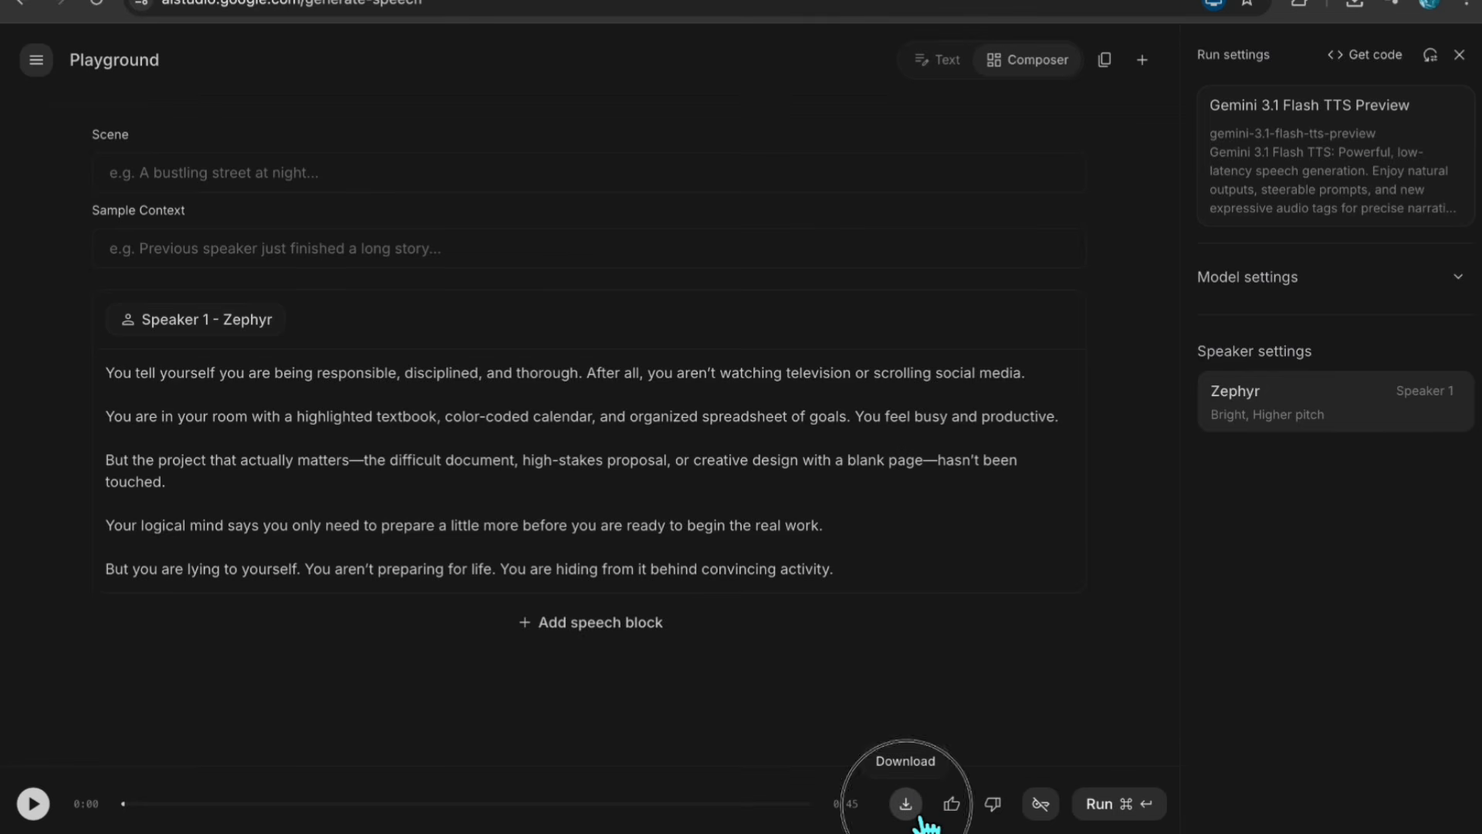
- Download the generated voiceover audio from Google AI Studio
left_click(906, 803)
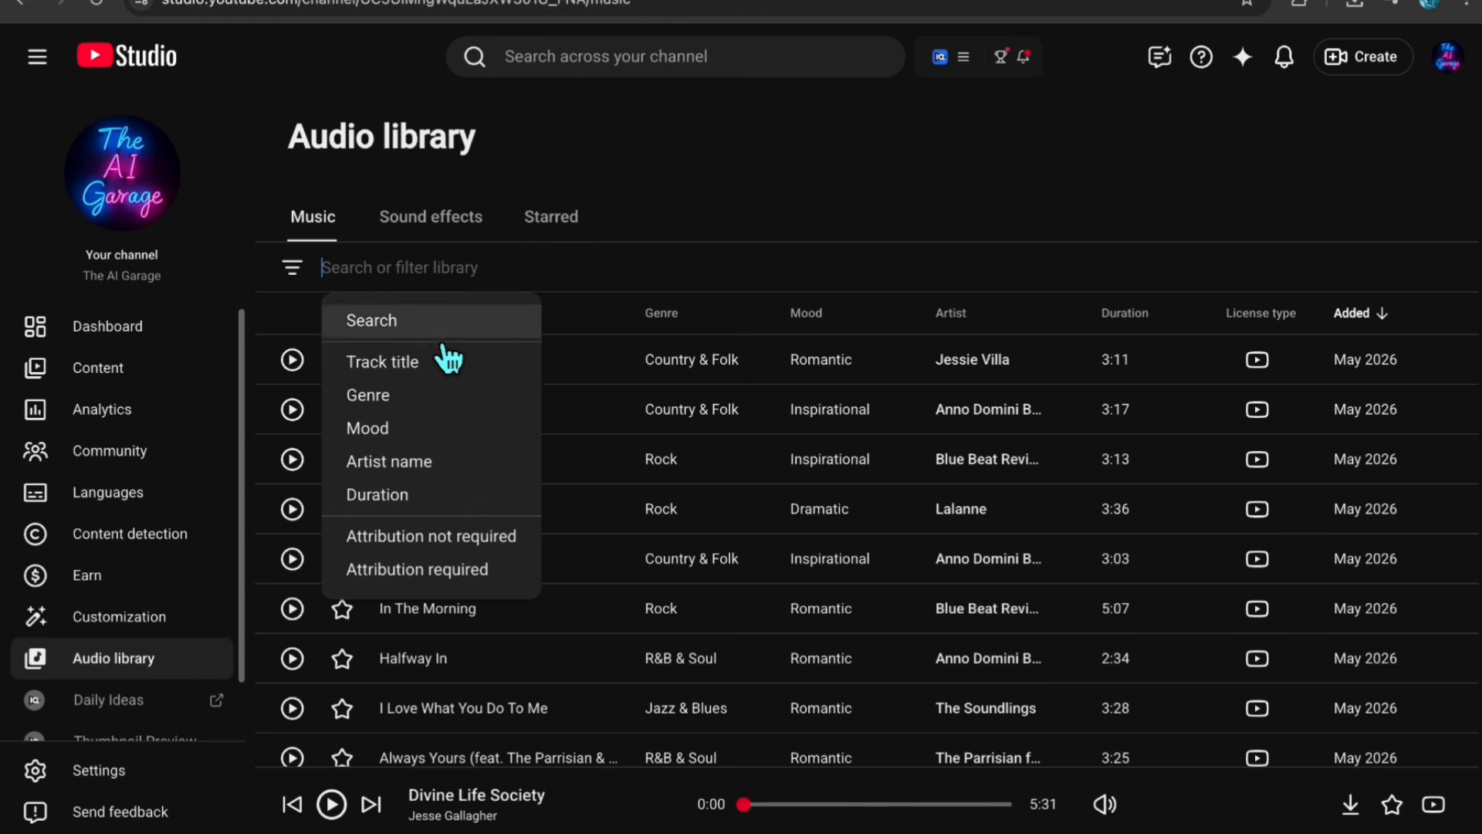
- Filter the music in YouTube Studio's Audio library by the Ambient genre and the Happy mood
left_click(421, 409)
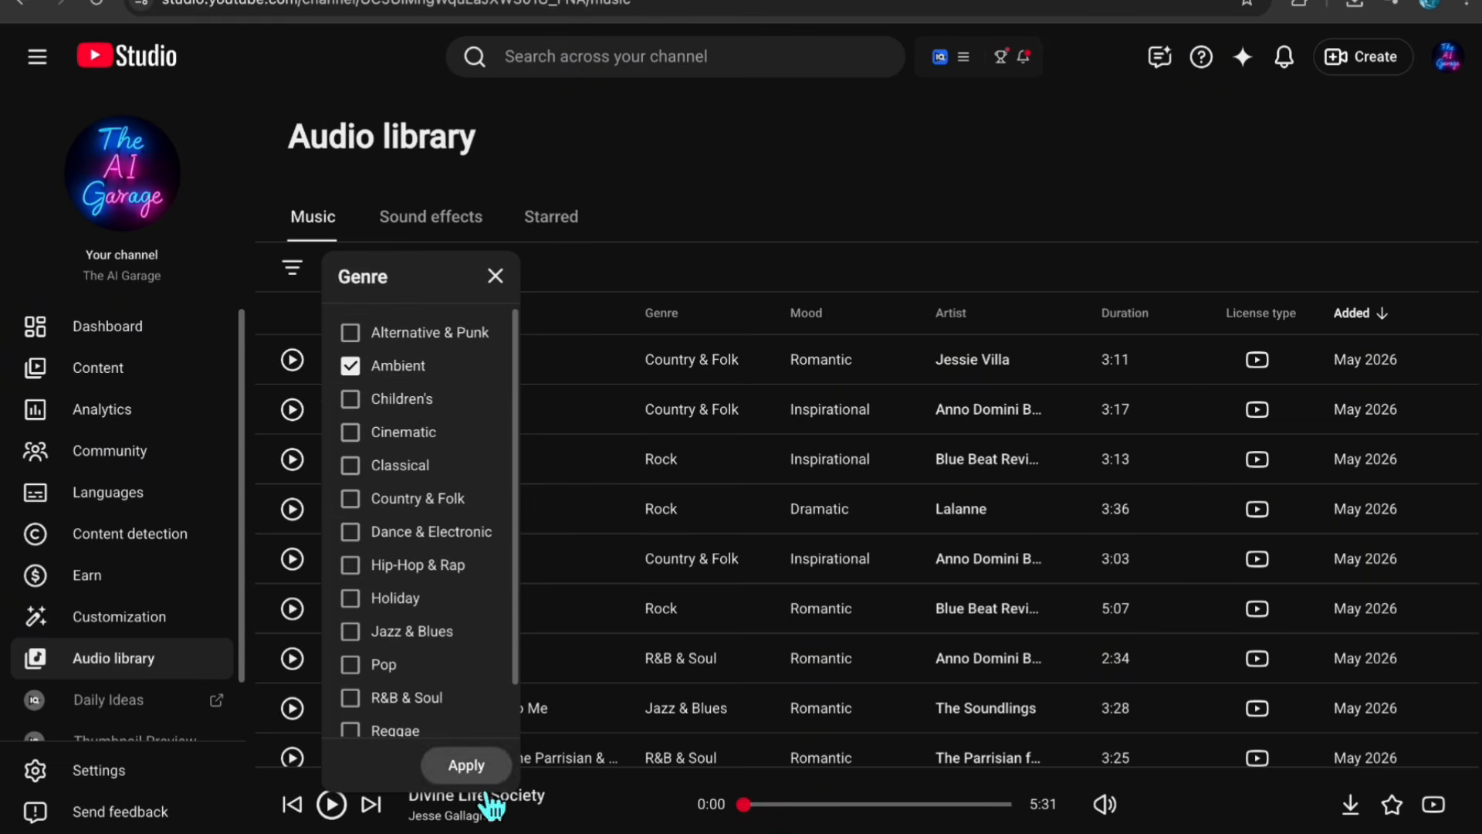
left_click(487, 765)
left_click(518, 270)
left_click(550, 392)
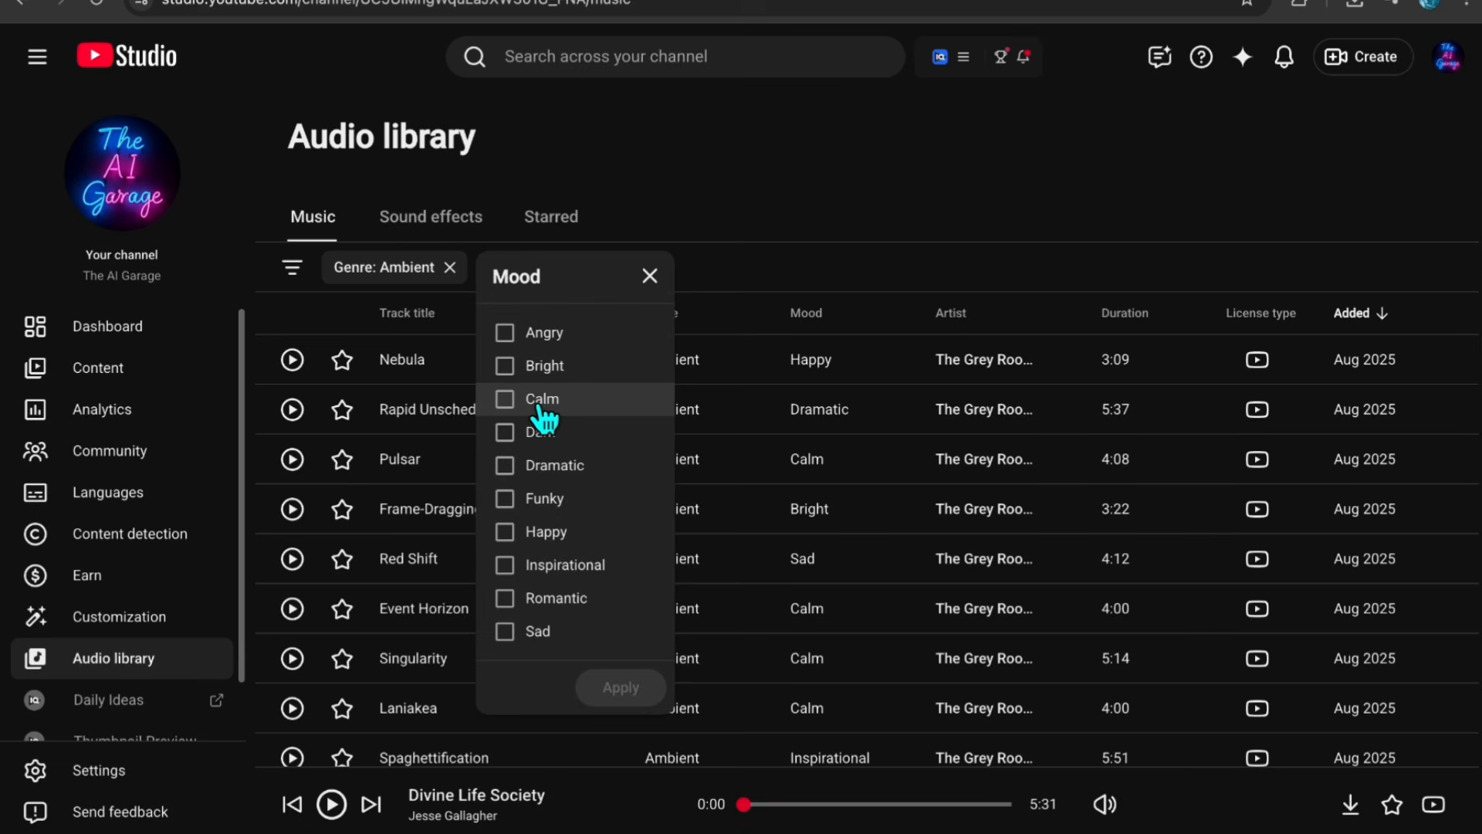
left_click(631, 699)
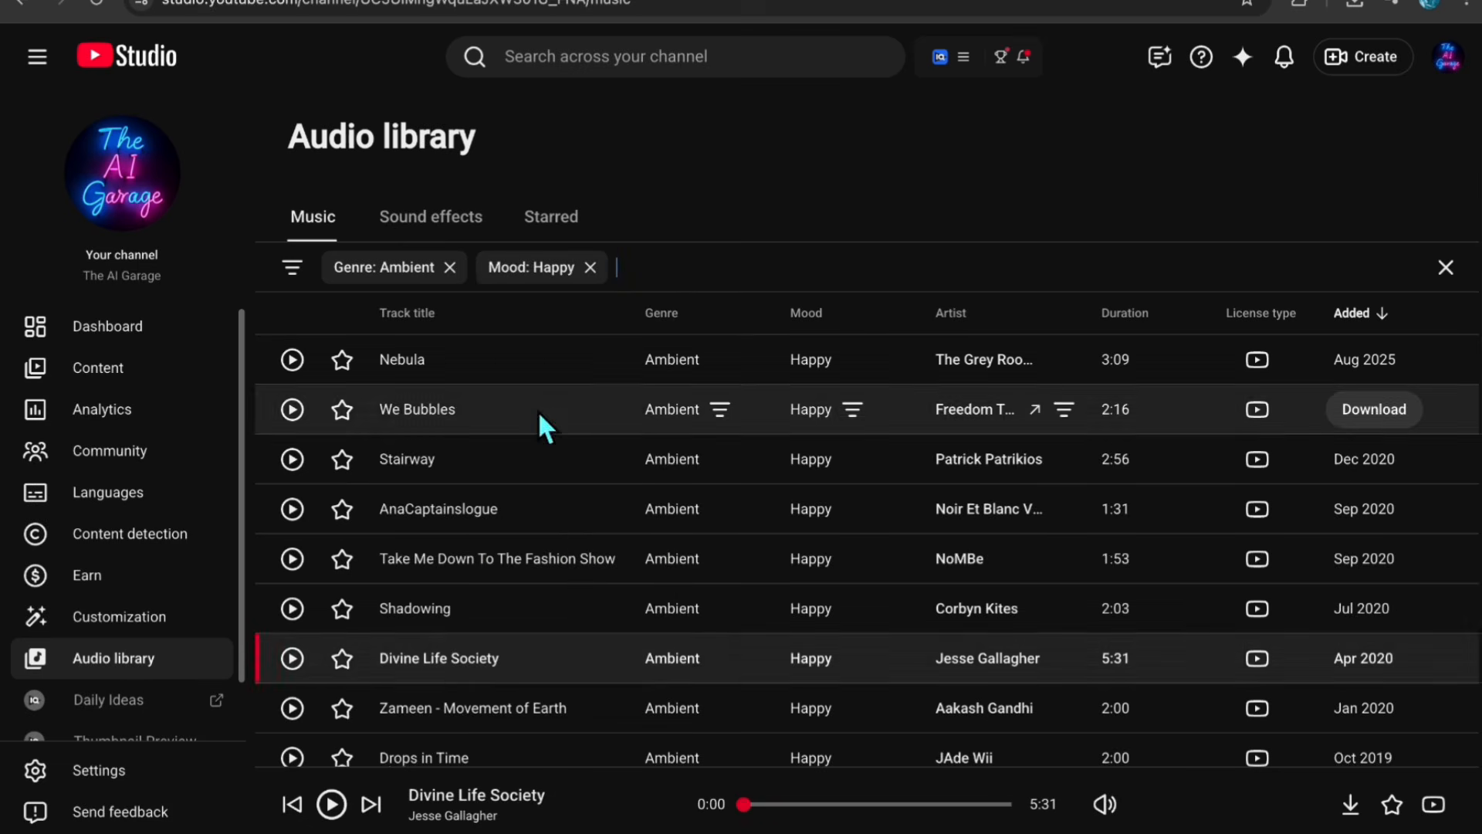
- Preview the filtered tracks from "Nebula" to "Zameen - Movement of Earth" and download "Divine Life Society"
left_click(298, 361)
left_click(298, 410)
left_click(298, 460)
left_click(300, 557)
left_click(300, 608)
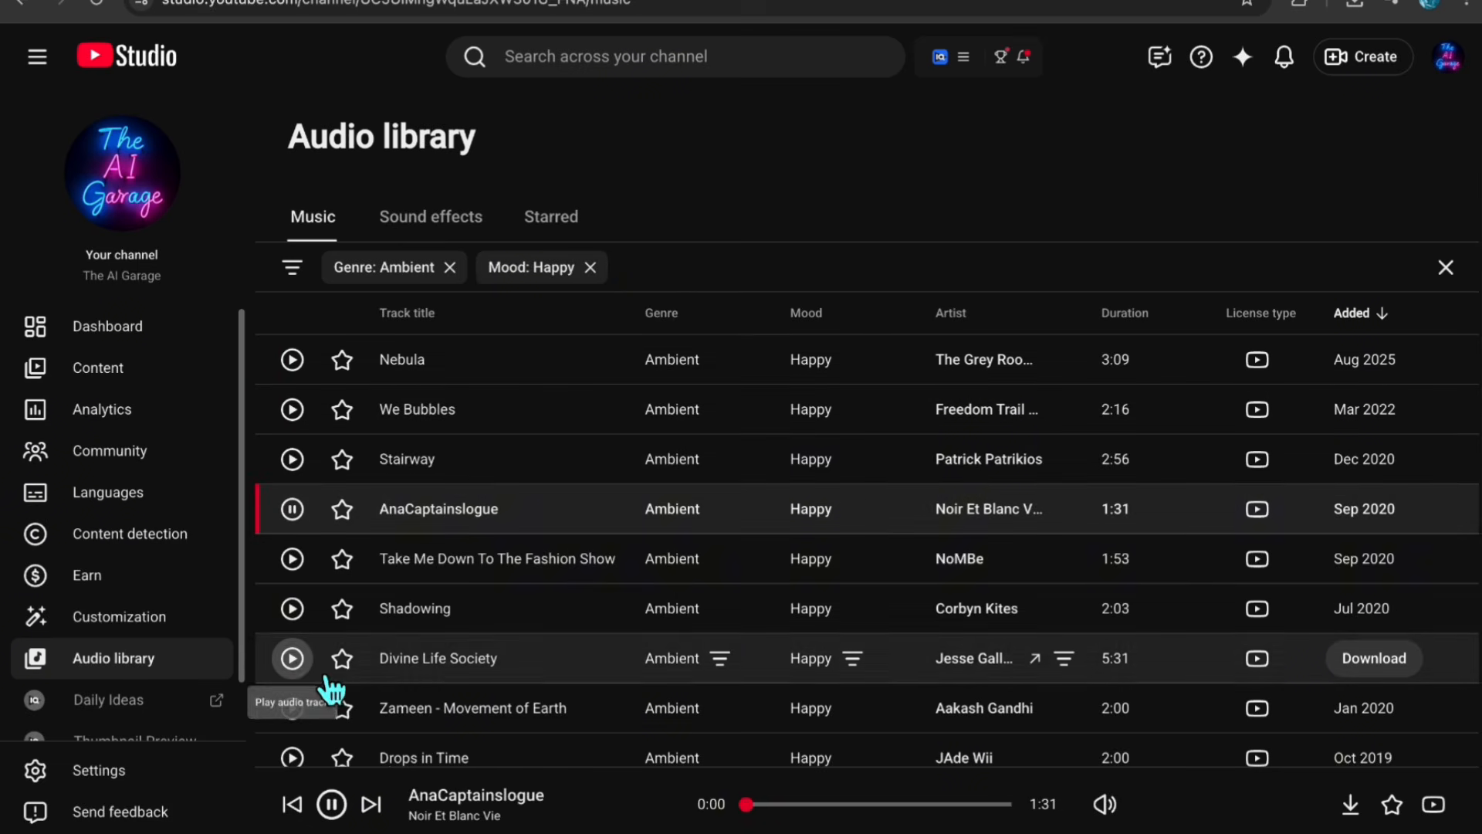
left_click(299, 659)
left_click(294, 706)
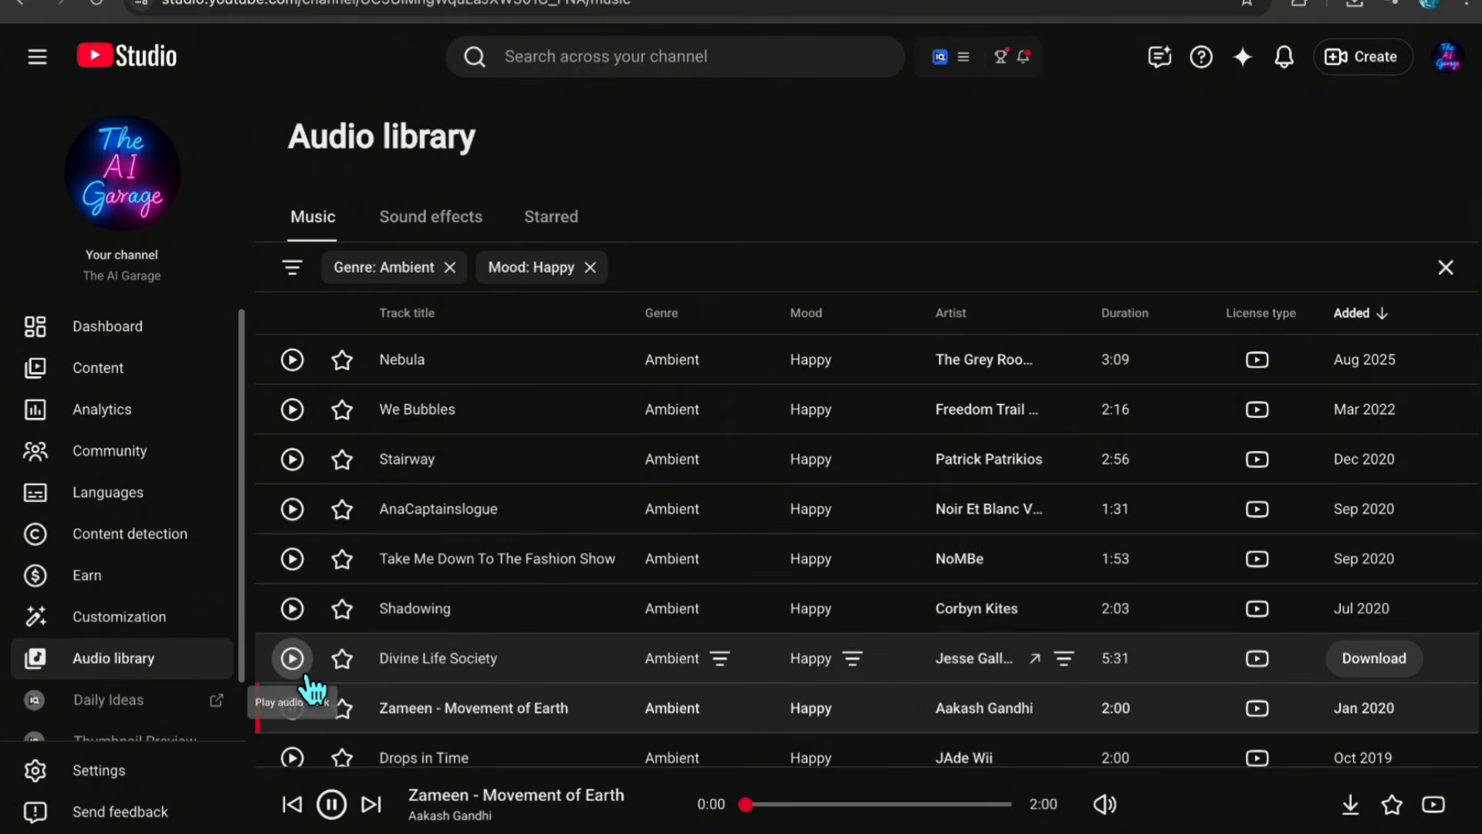
left_click(296, 662)
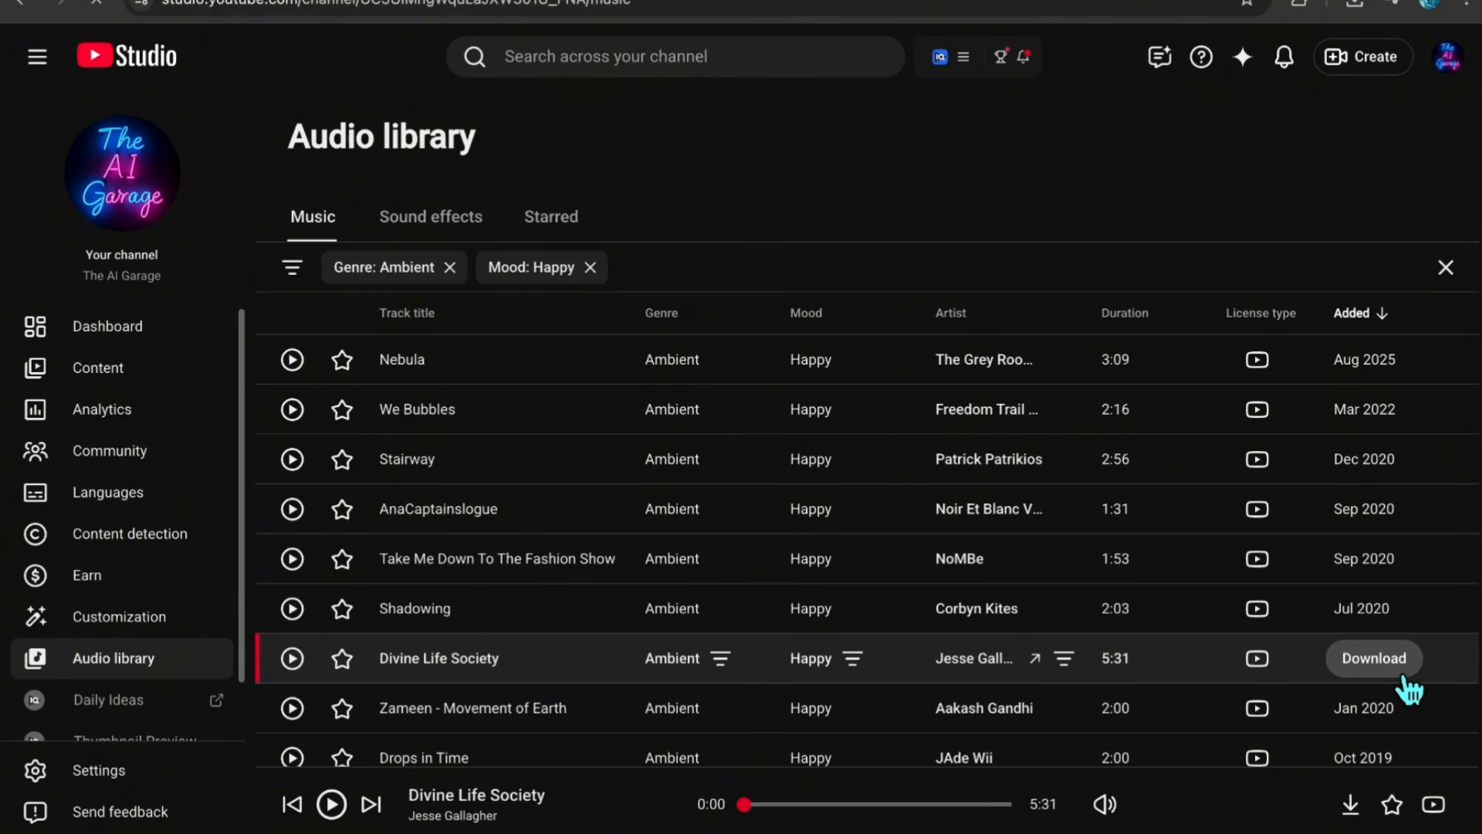
- Switch to CapCut and place voiceover.wav and the clips scene 1.mp4 to scene 5.mp4 on the timeline
left_click(827, 787)
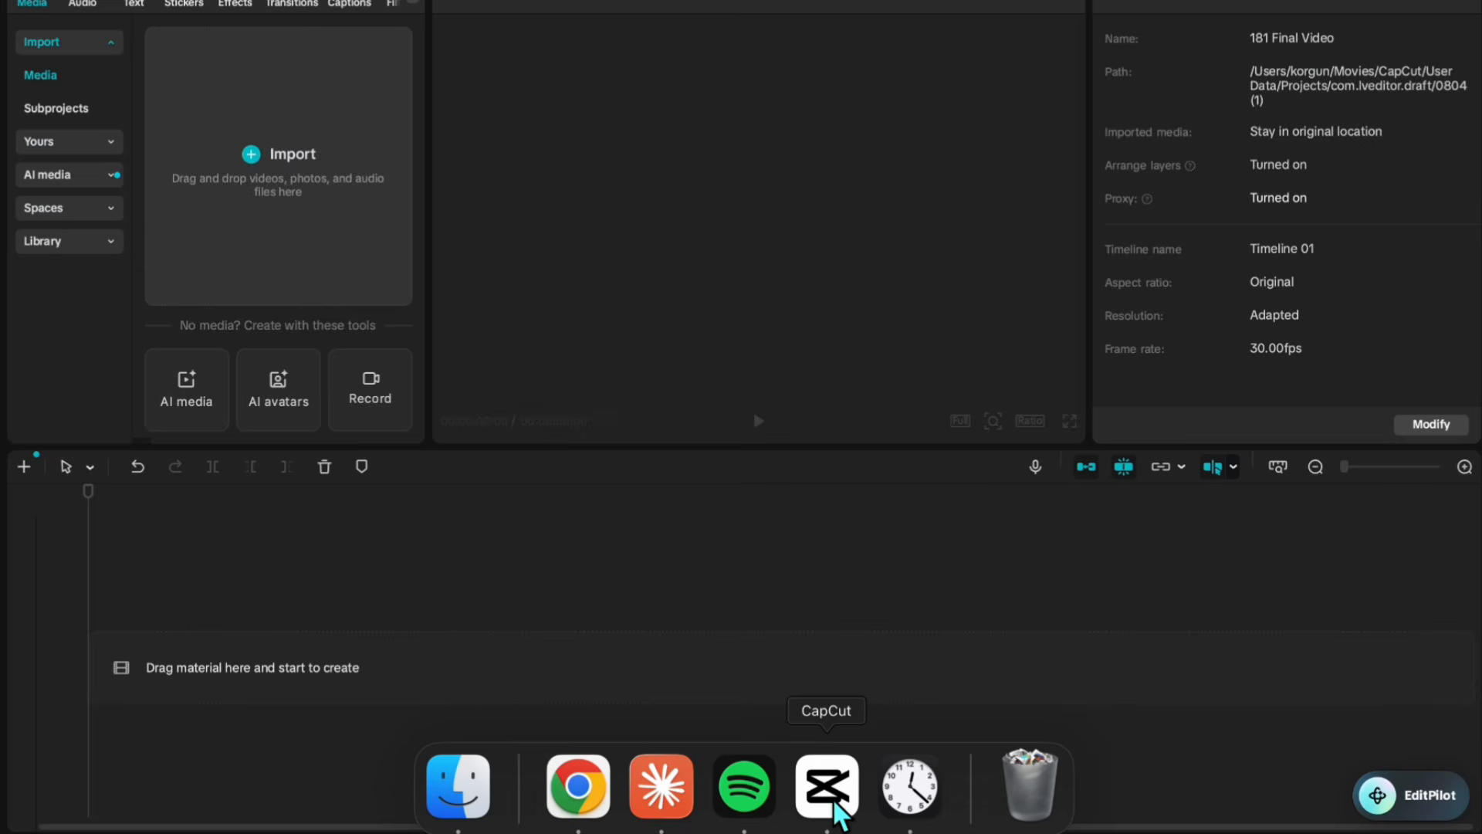
left_click_drag(355, 619, 354, 621)
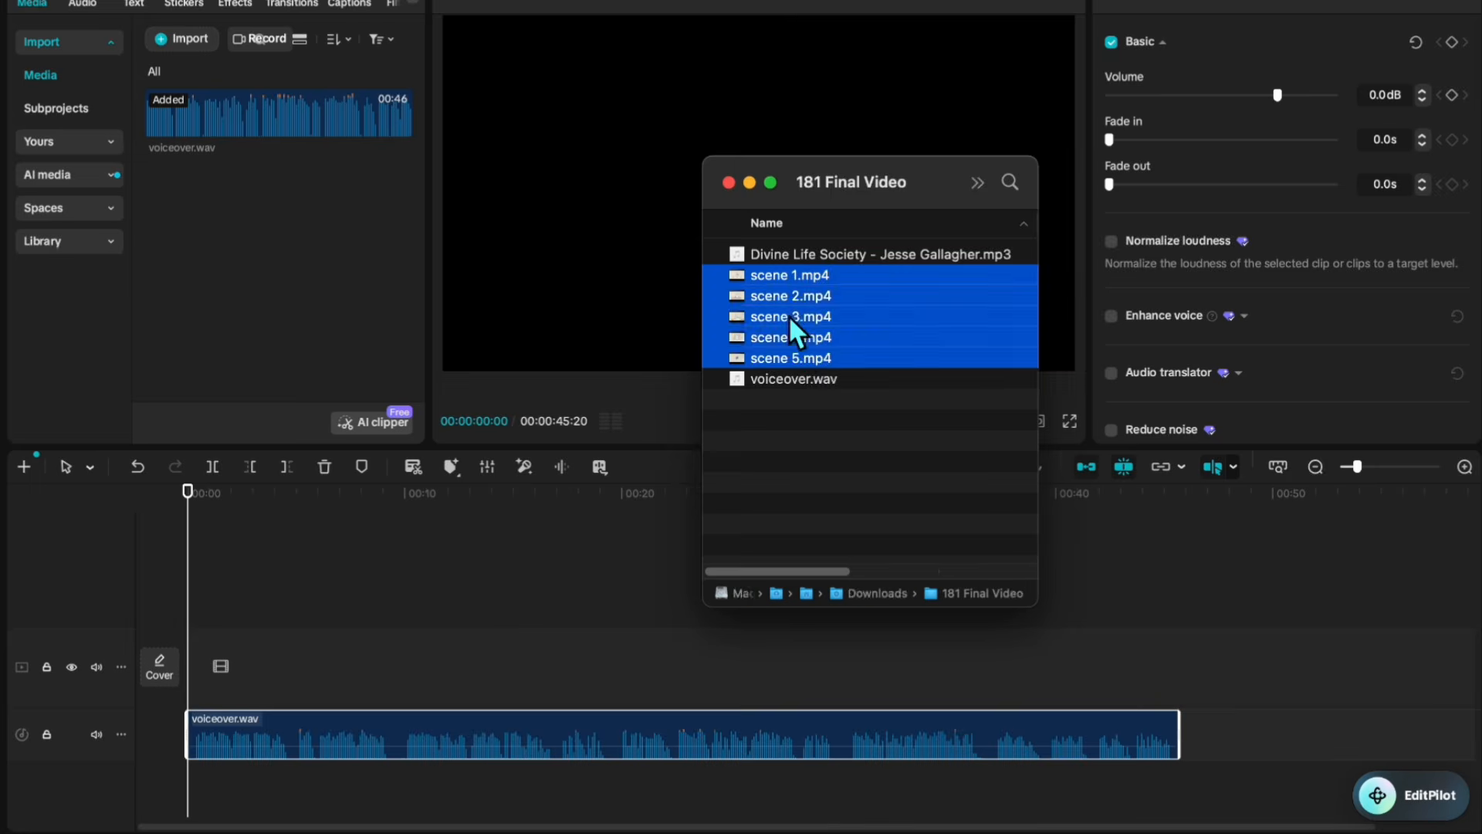
left_click_drag(854, 328, 489, 587)
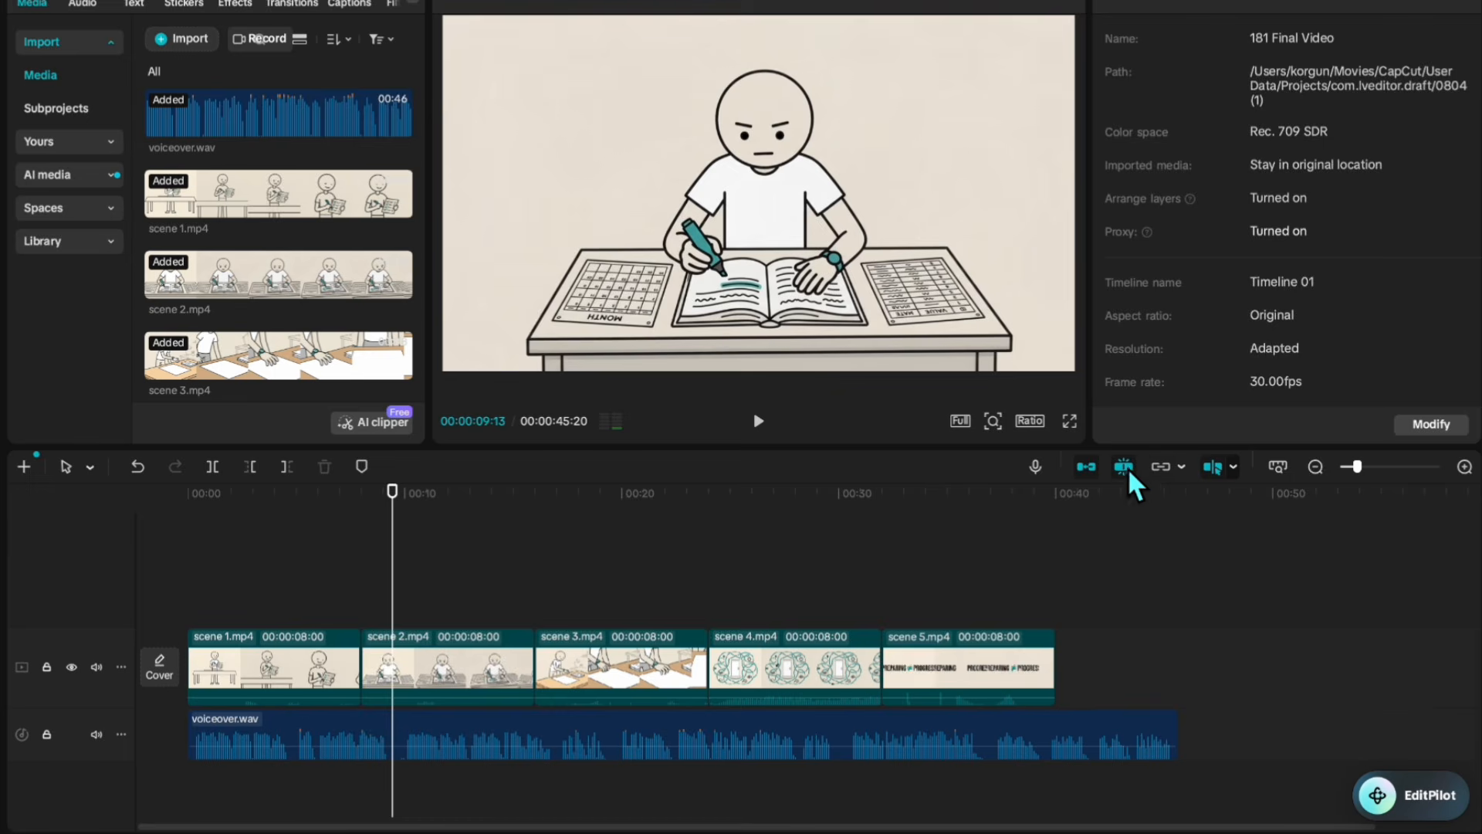
- Move the scene 2 to 5 clips to match their voiceover sections, trimming scene 4 to 00:00:06:26
left_click(477, 668)
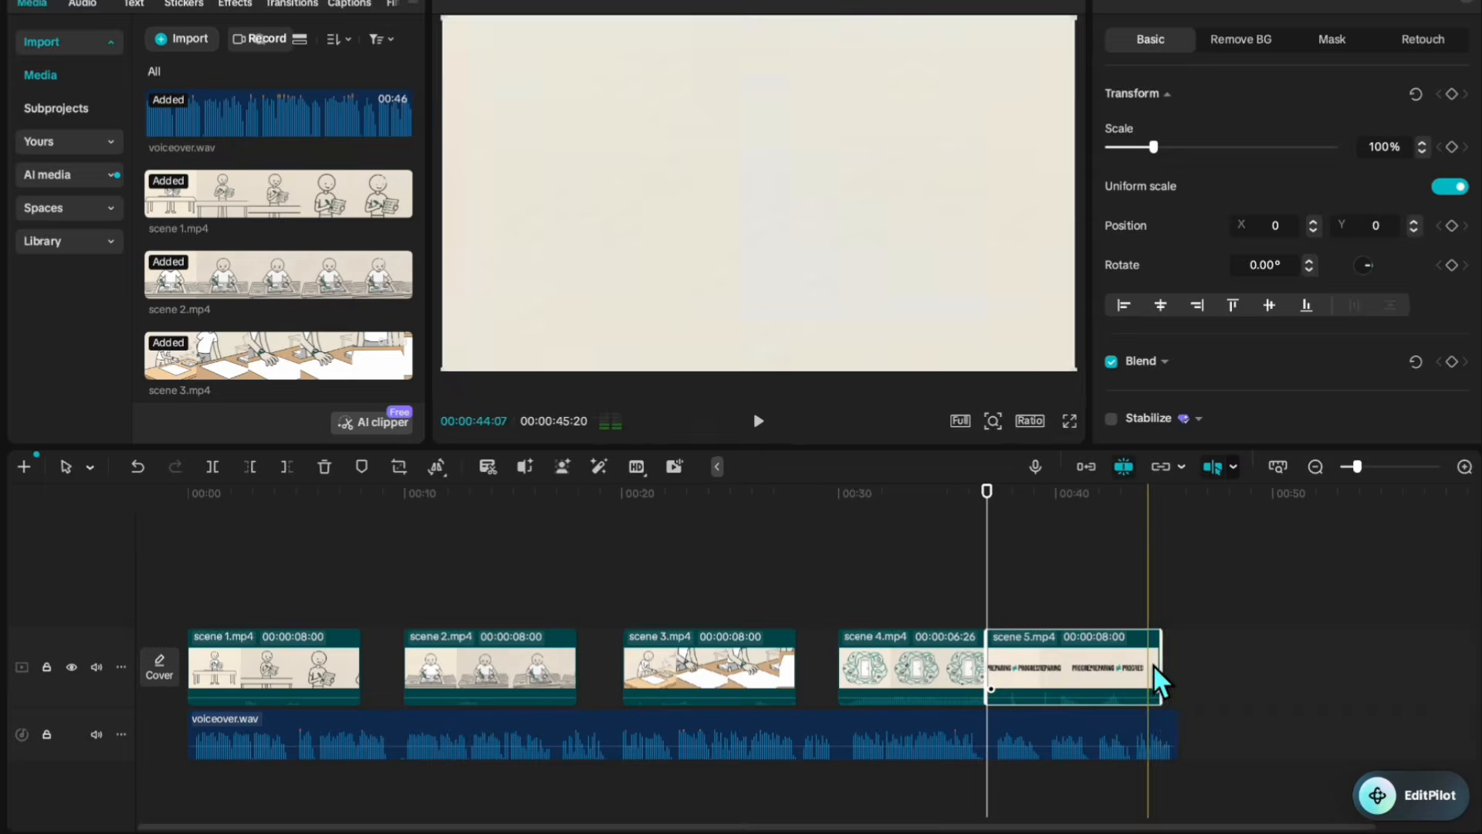
- Slow the scene 1 and scene 2 clips to 0.8X so each one extends to the start of the next clip
left_click(316, 668)
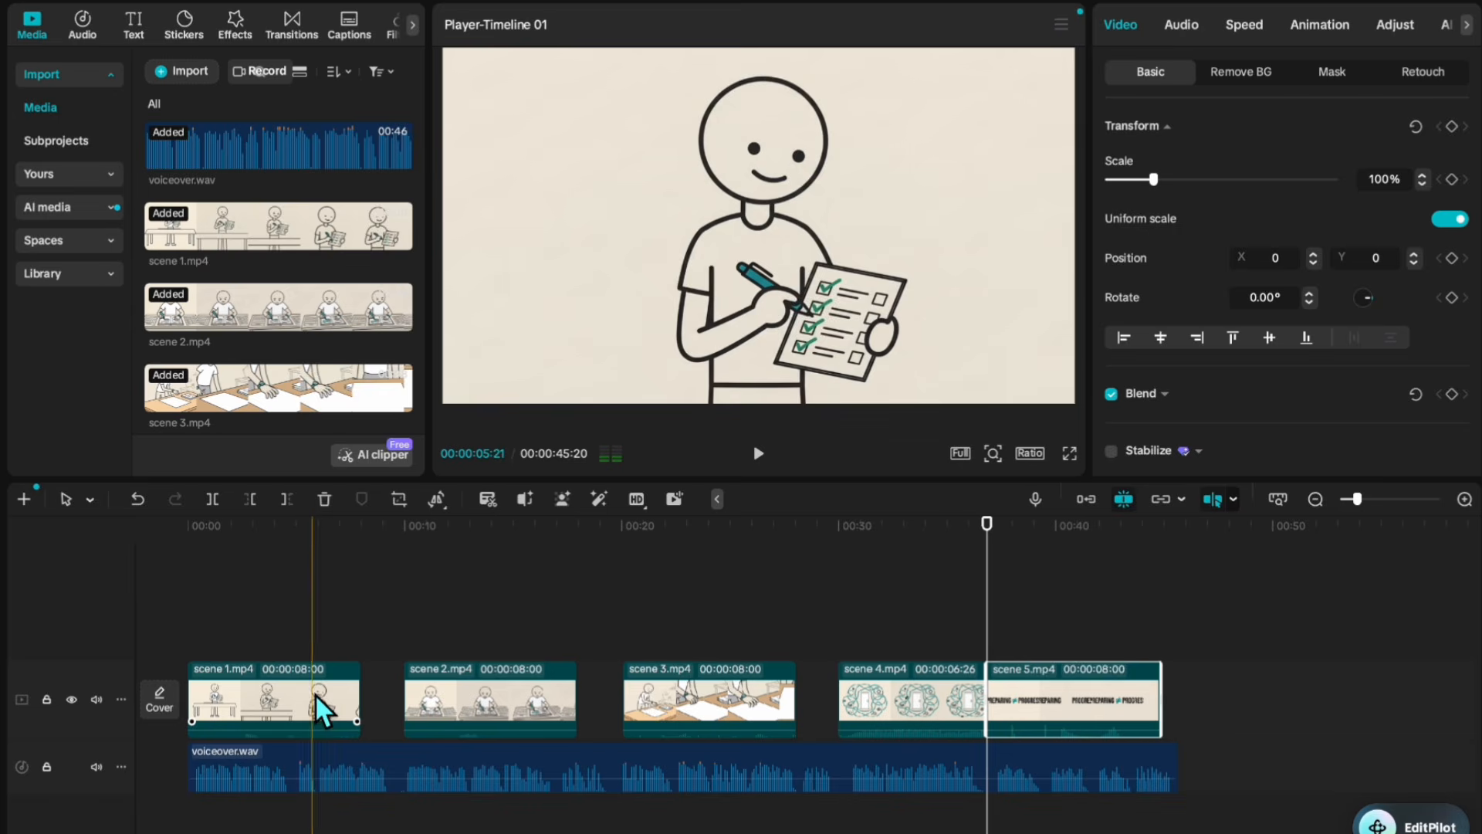
left_click(1254, 7)
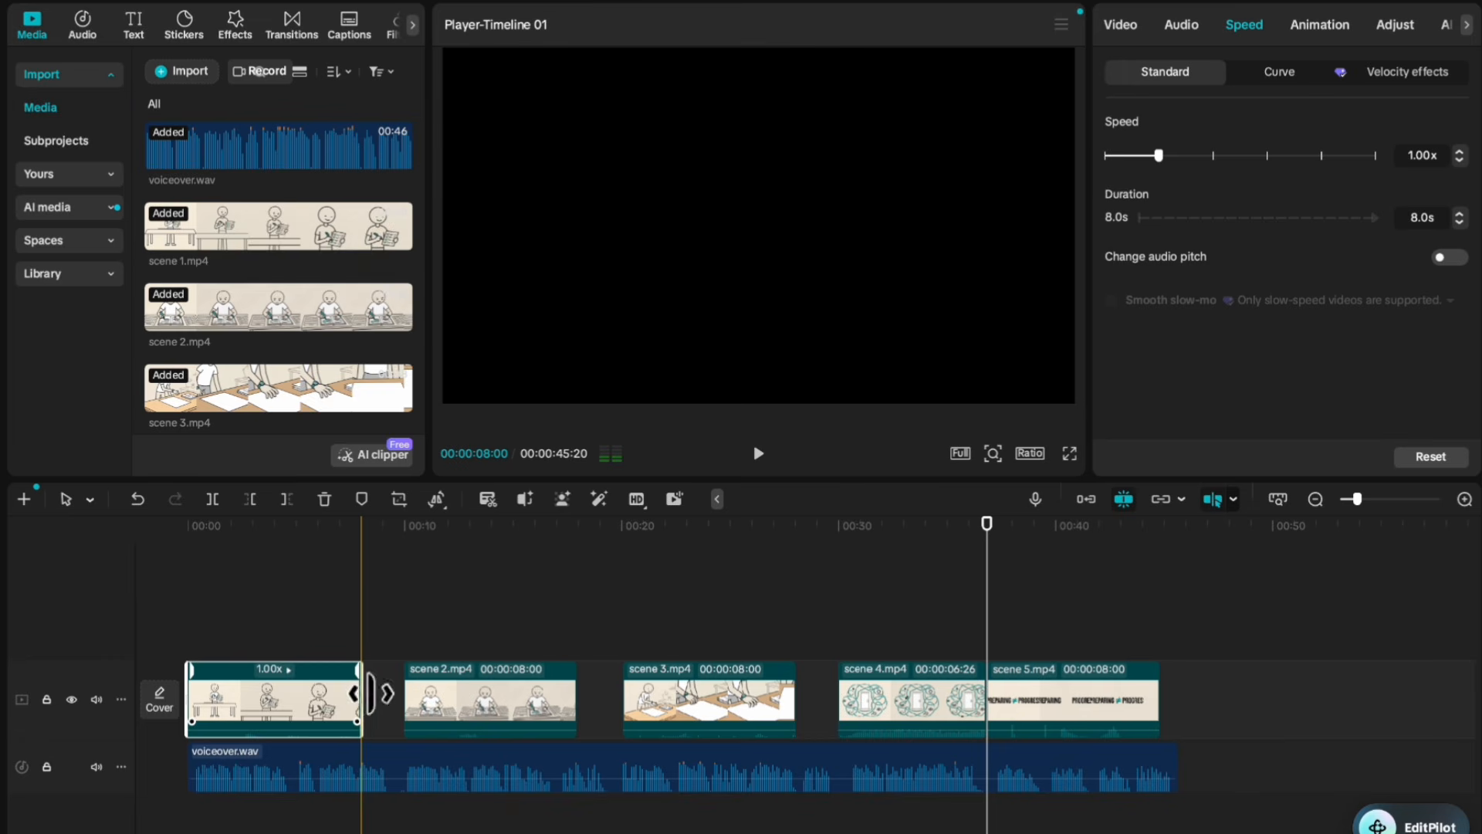
left_click_drag(415, 683, 415, 683)
left_click(468, 691)
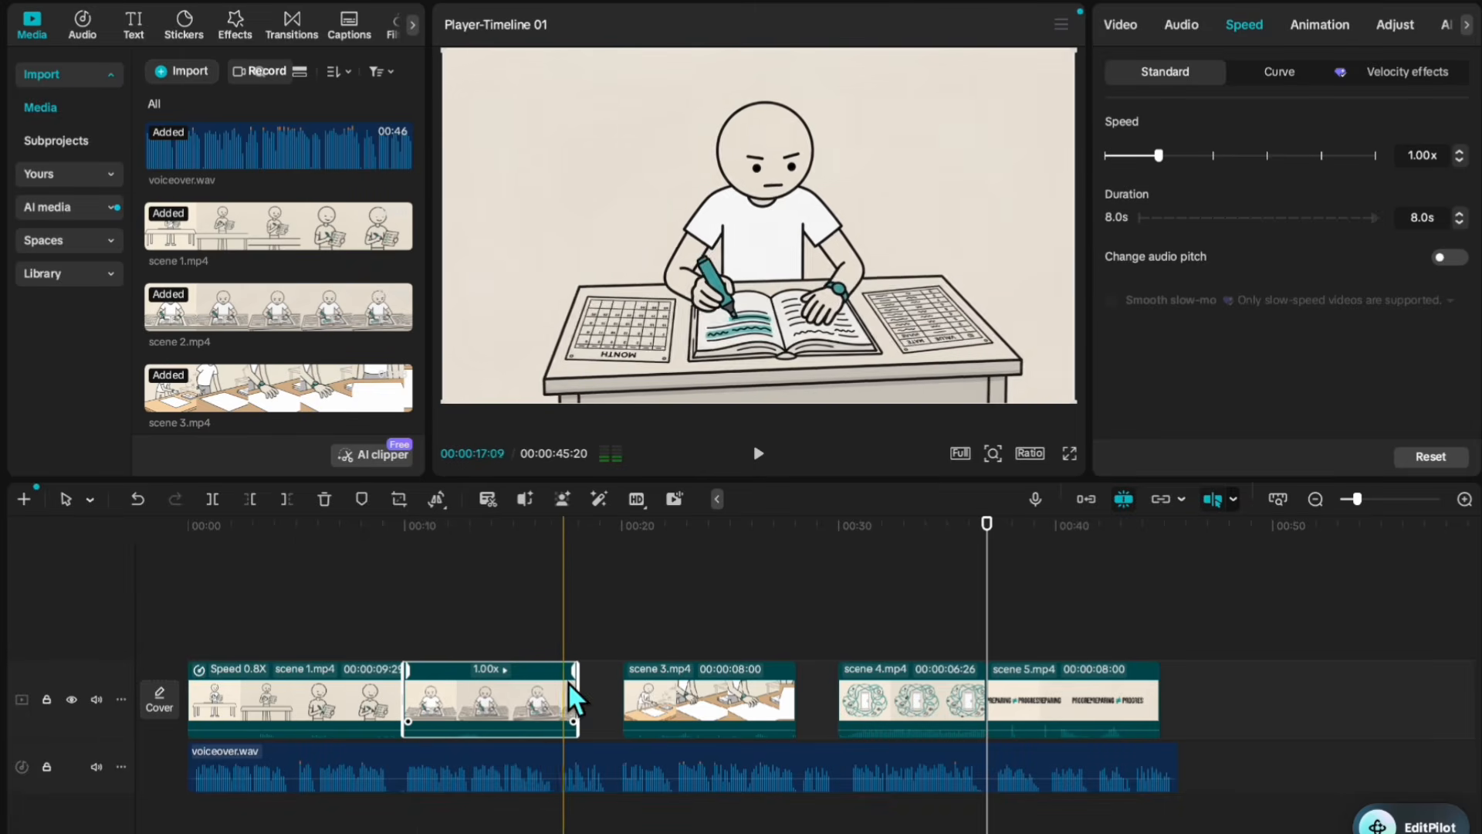
left_click_drag(577, 674, 629, 678)
- Slow the scene 3 clip to 0.8X to reach scene 4, and scene 5 to 0.9X to reach the voiceover's end
left_click(758, 686)
left_click(800, 685)
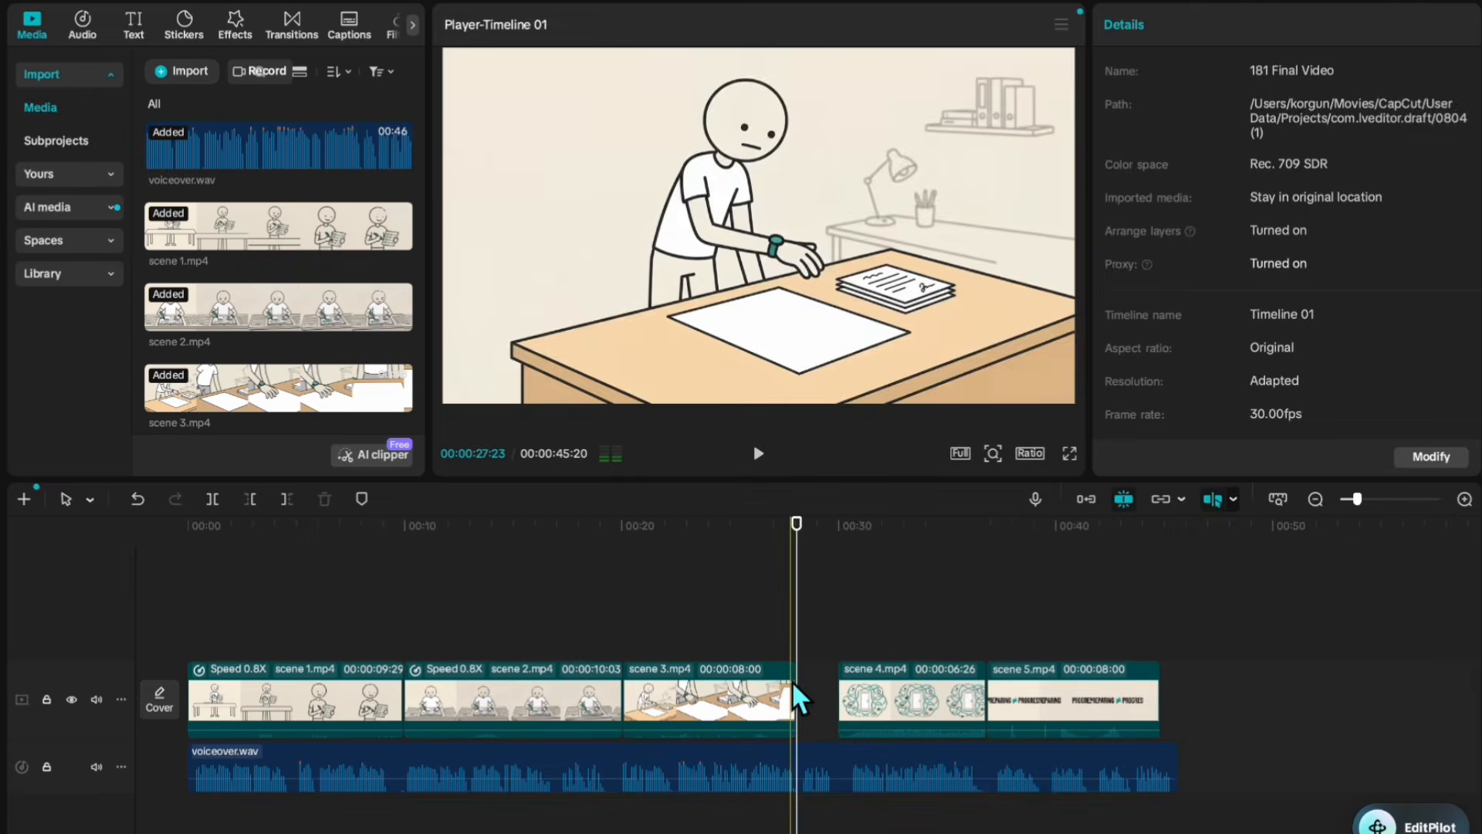
left_click(786, 687)
left_click(1265, 32)
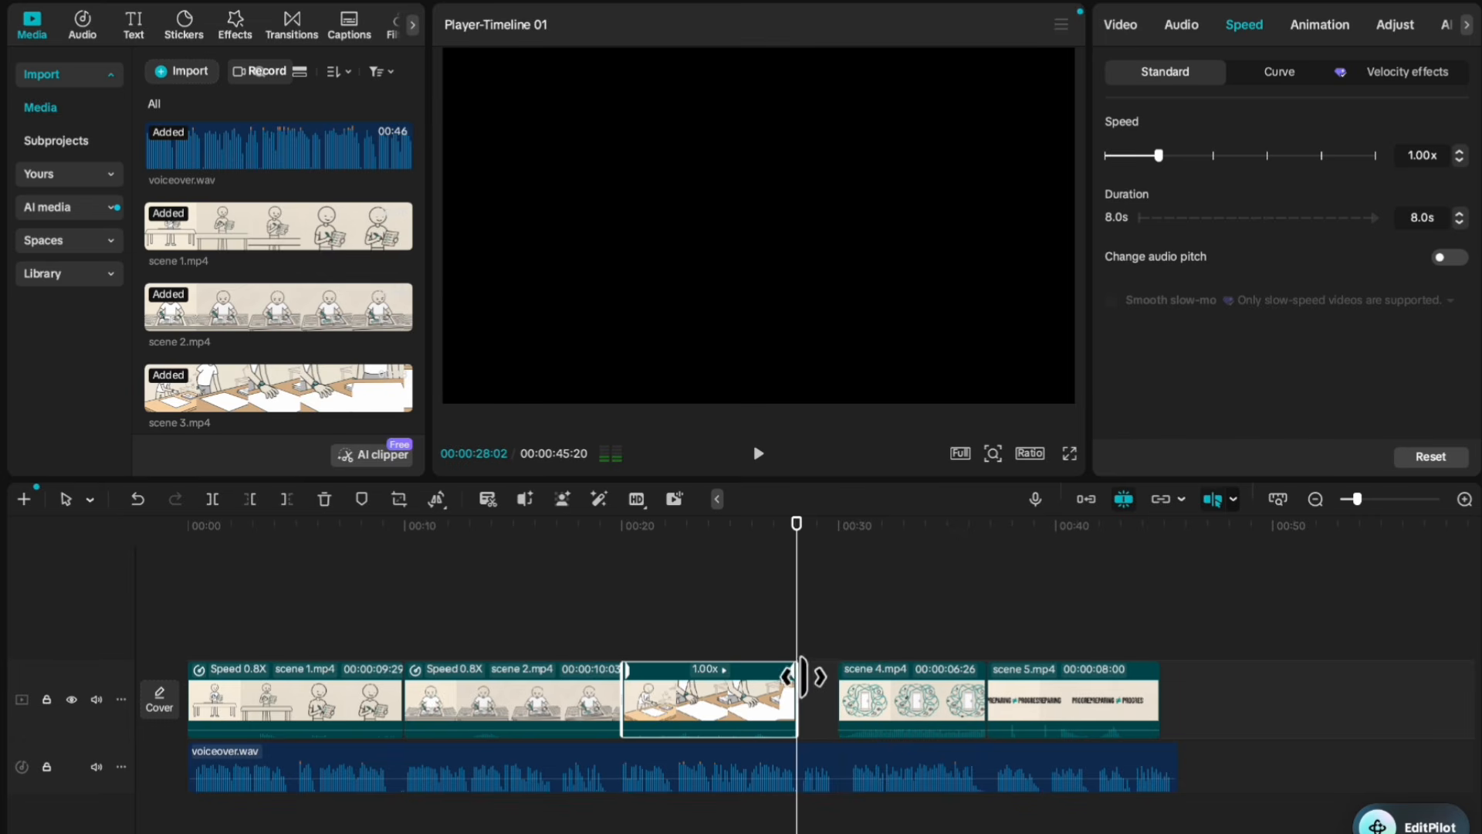
left_click_drag(841, 669, 842, 668)
left_click(1135, 701)
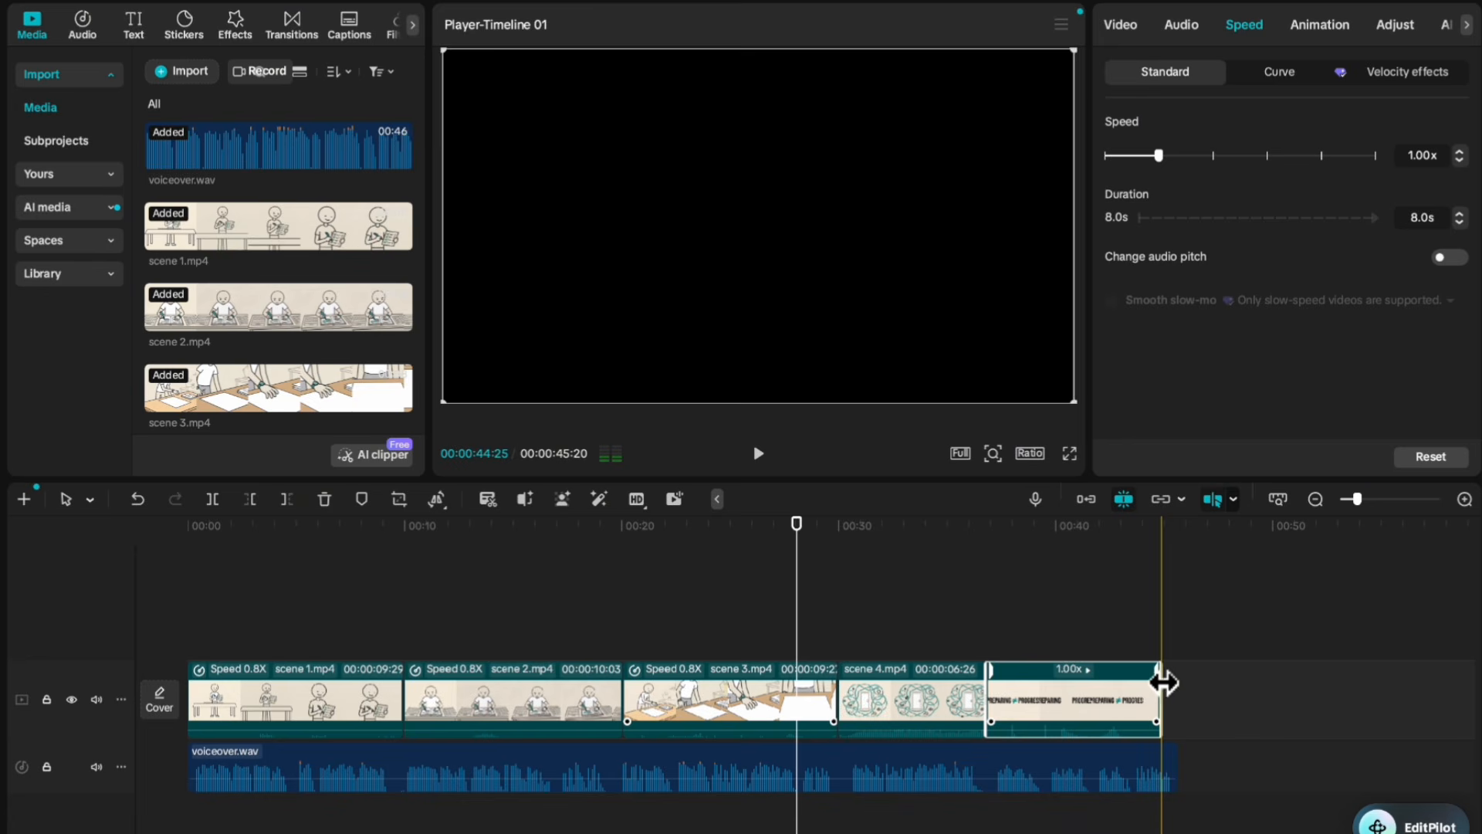
left_click_drag(1185, 679, 1184, 679)
- Open the audio settings of all five scene clips, and set the "Divine Life Society" music under the voiceover to about -10 dB
left_click(867, 638)
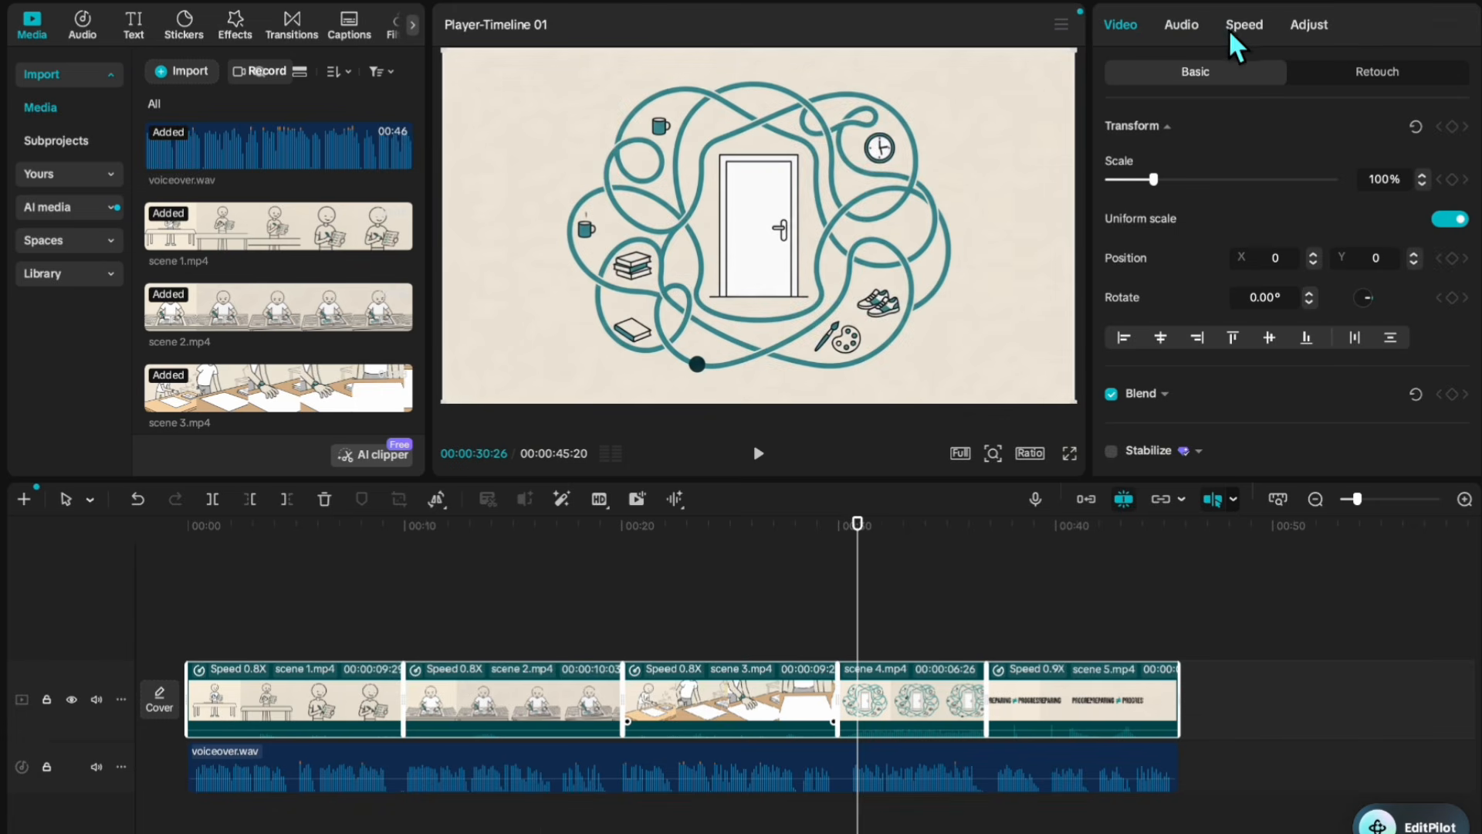
left_click(1181, 25)
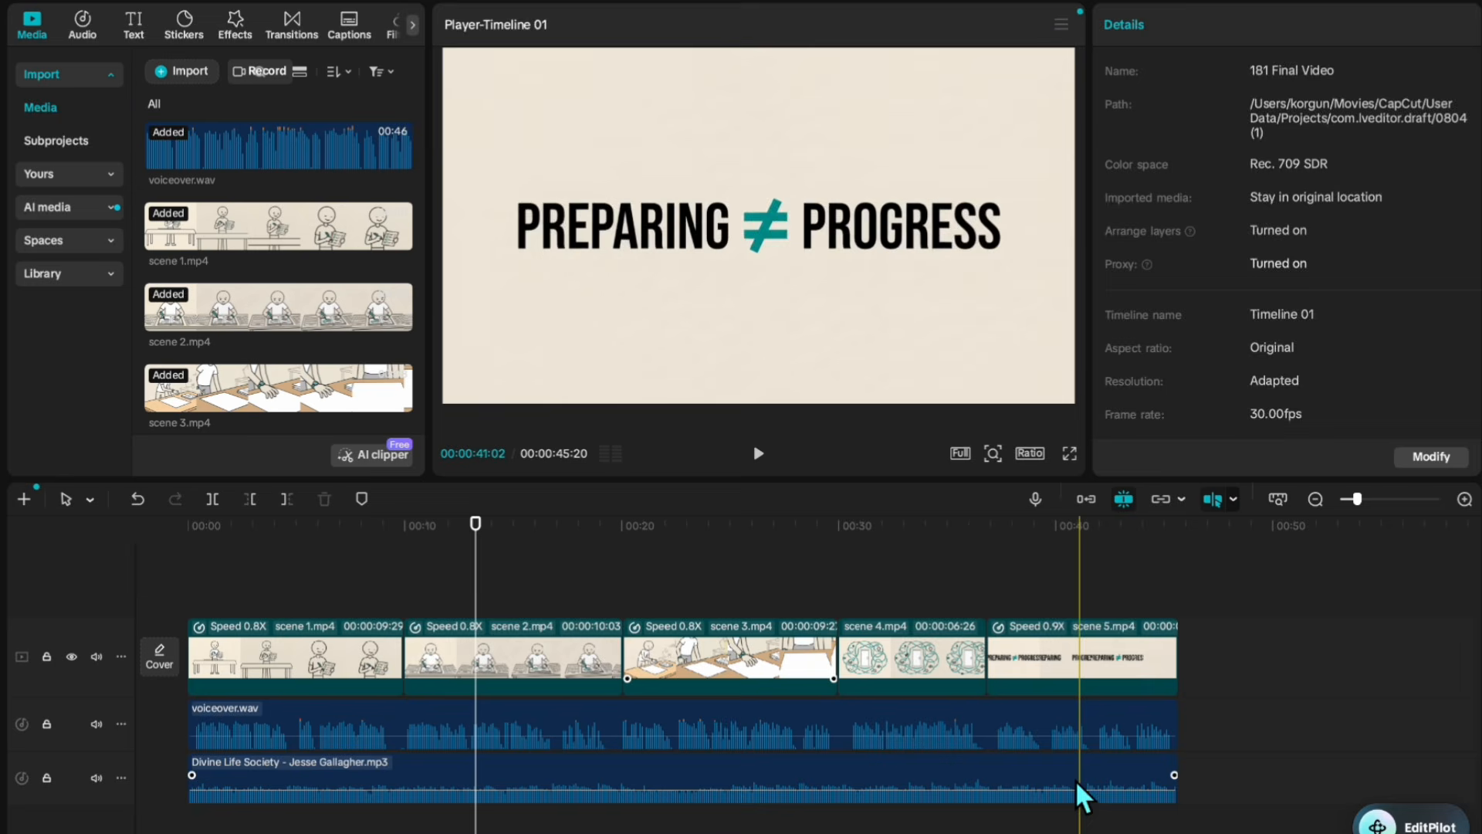
left_click(939, 800)
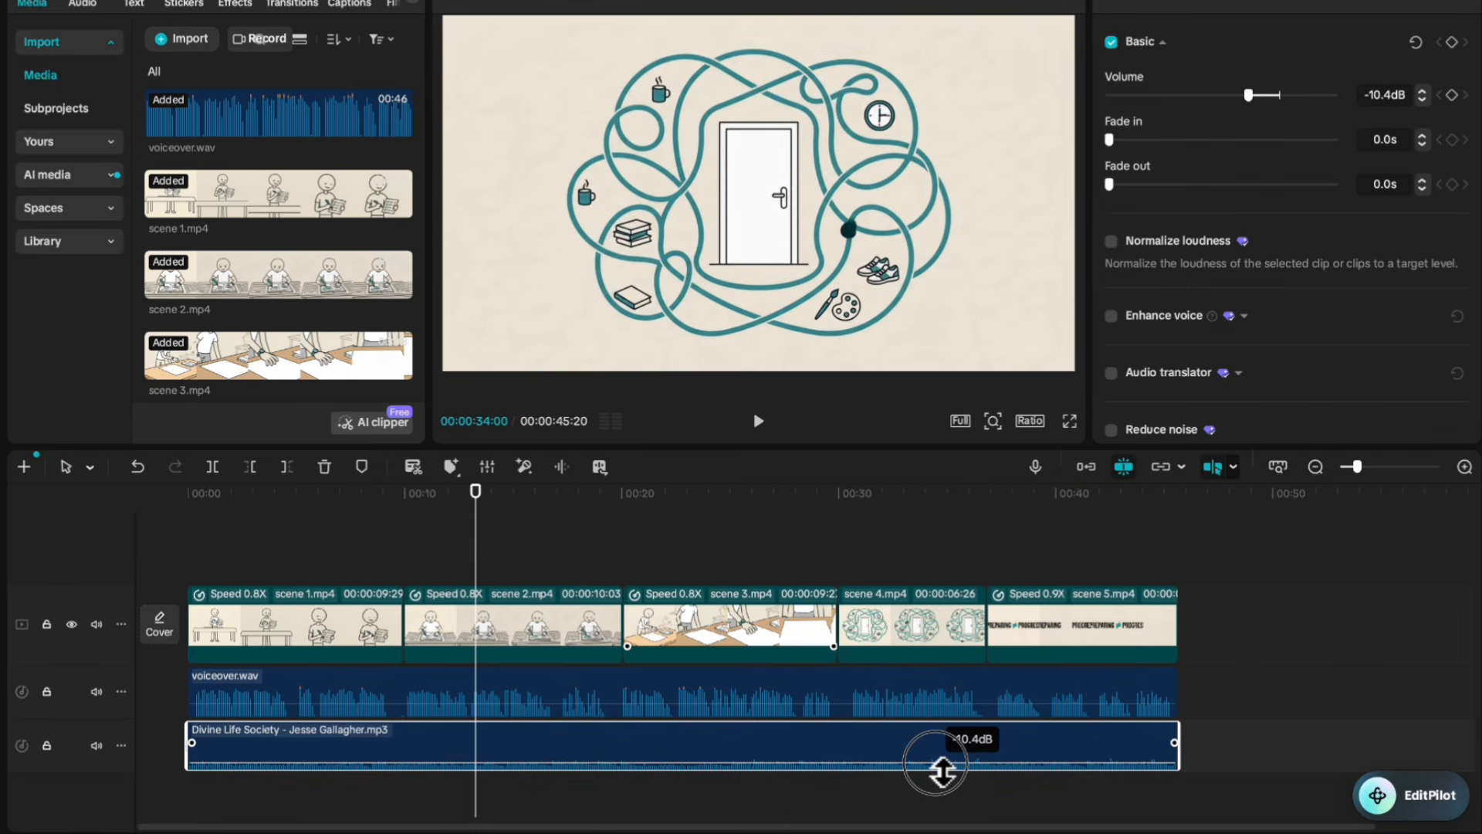
- Check the scenes along the timeline and export the video as "181 Final Video(1)" in 1080P, H.264, mp4 at 30fps
left_click(375, 591)
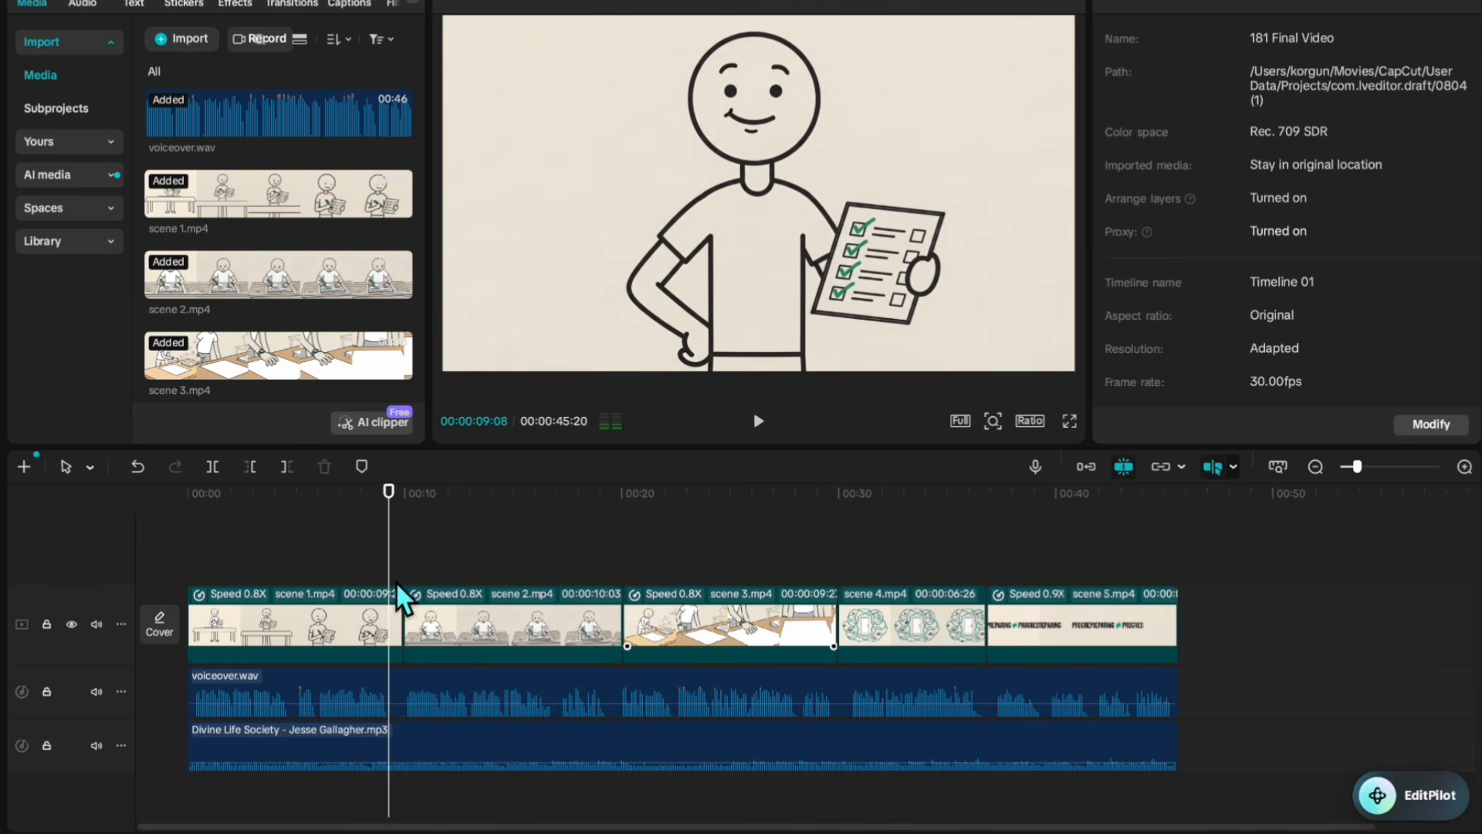
left_click(499, 581)
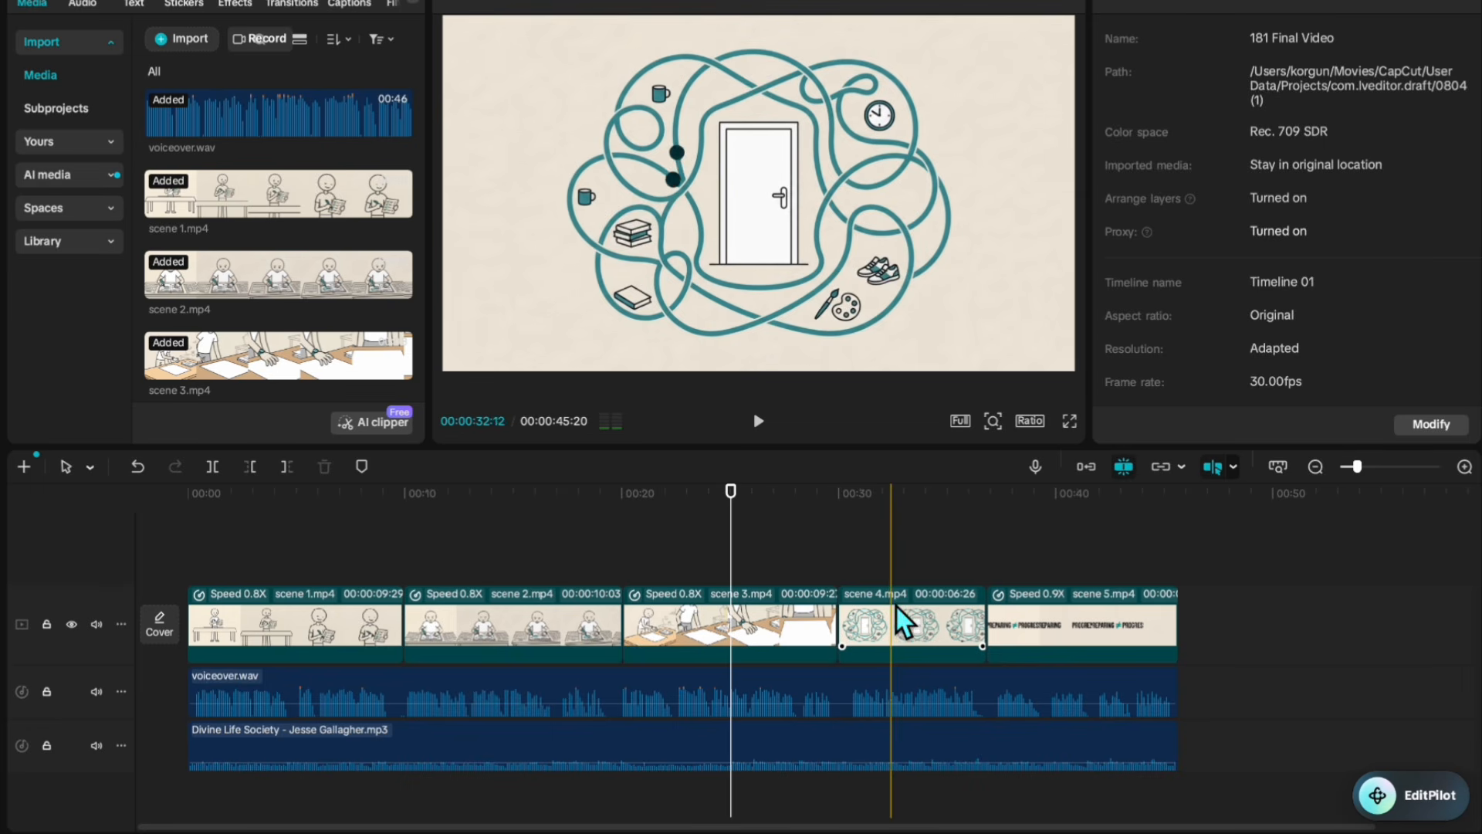
left_click(1136, 629)
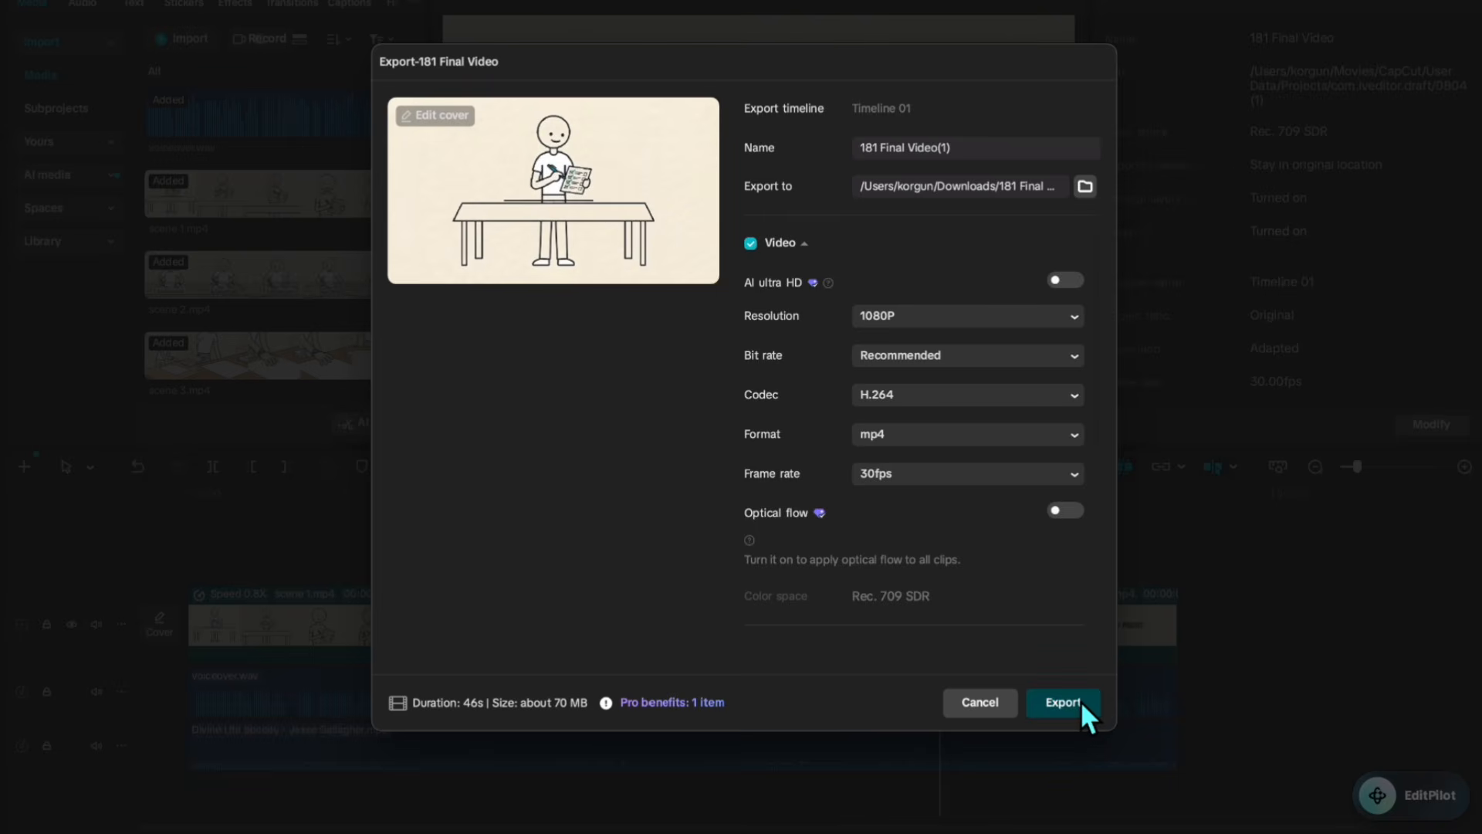
left_click(1080, 701)
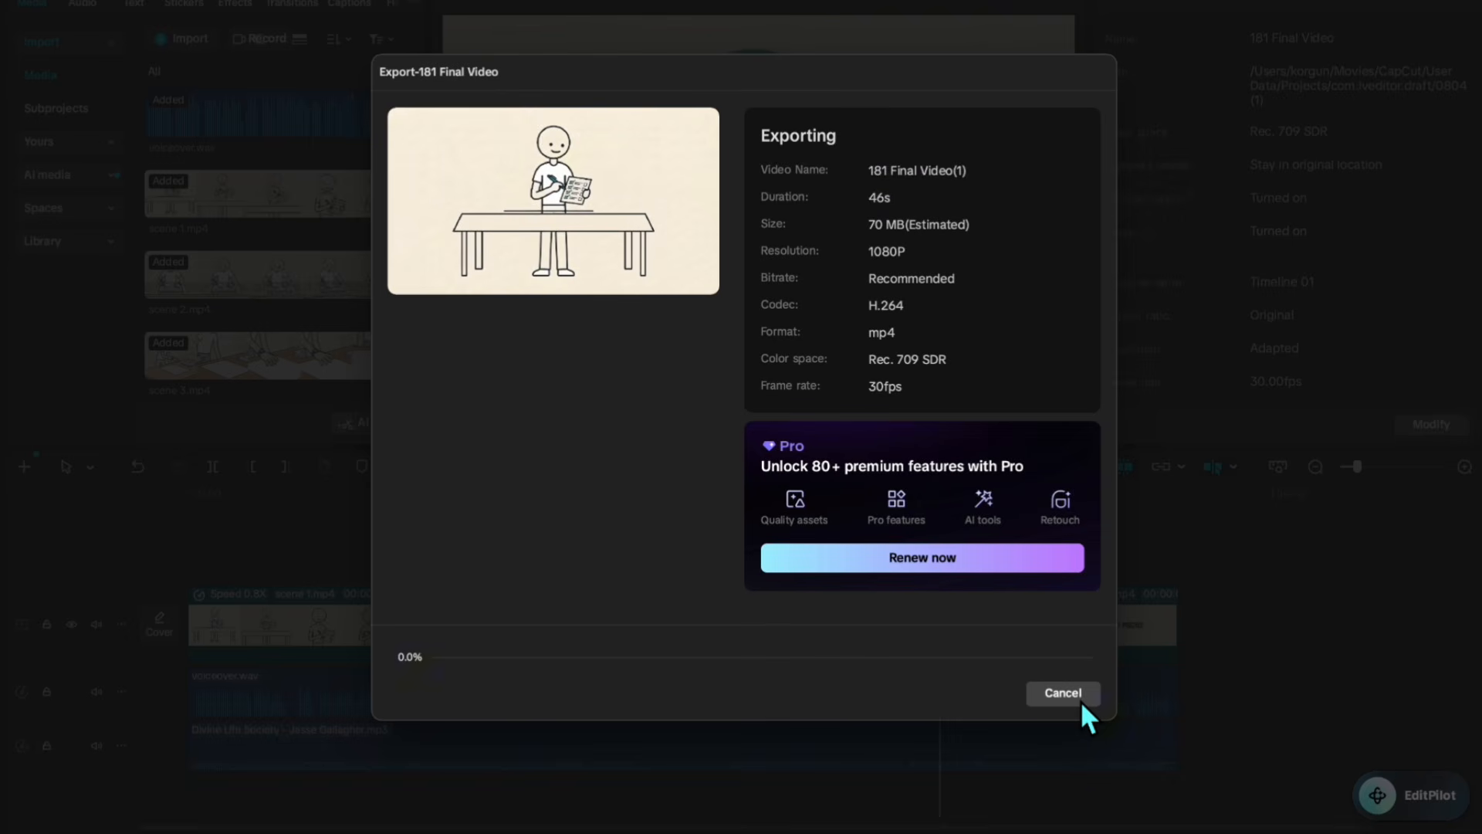